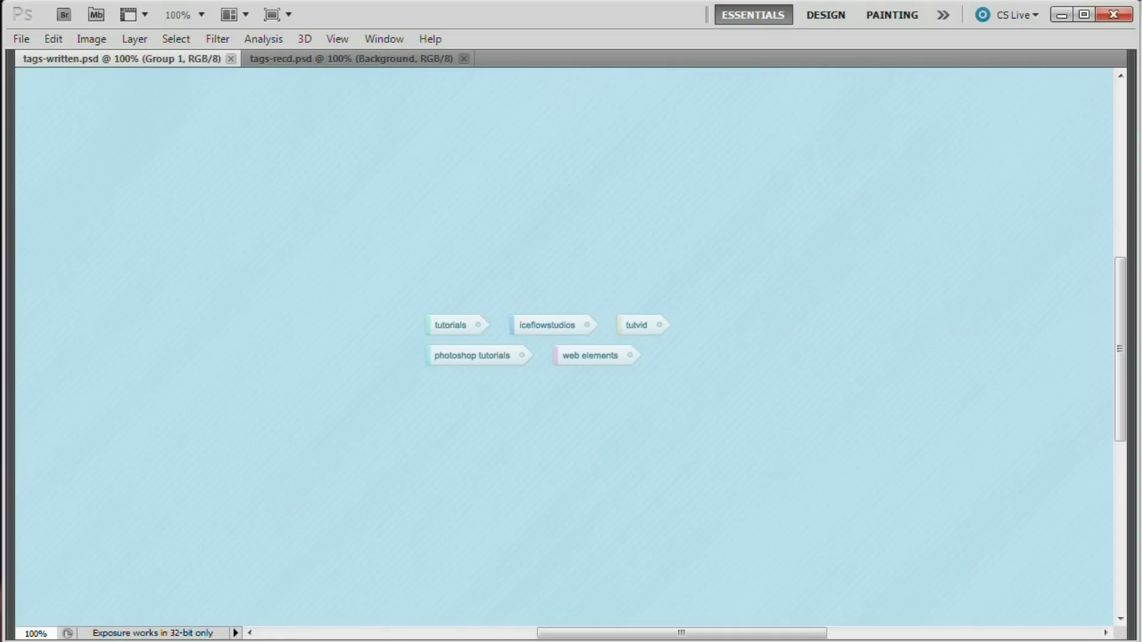
In tags-recd.psd, draw a small white rounded rectangle shape with a 2 px corner radius
key("Tab")
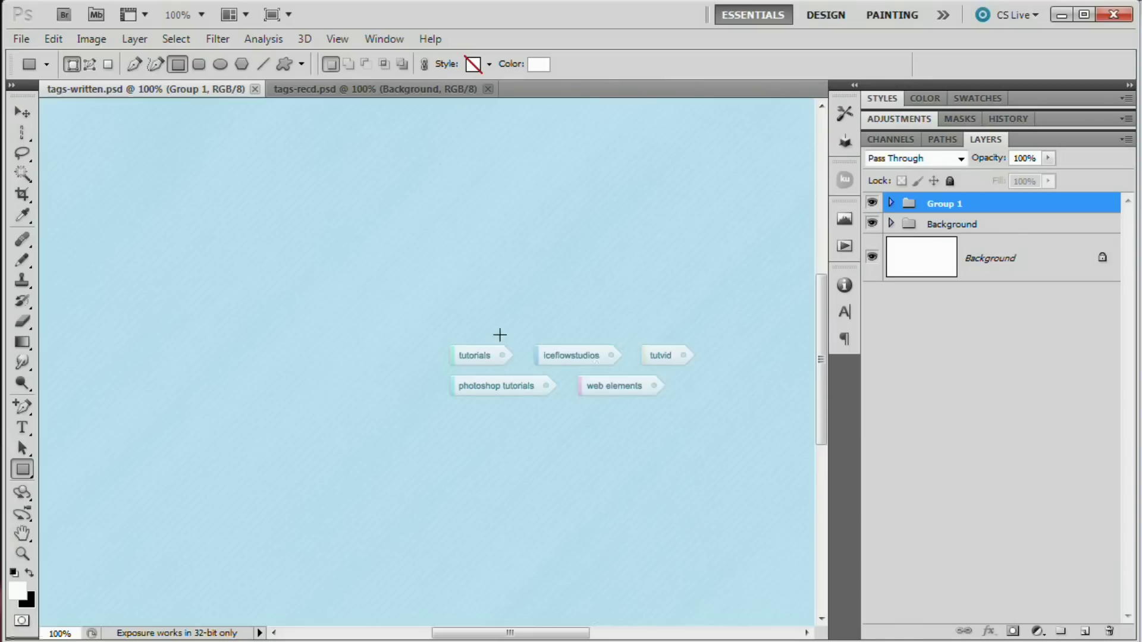
left_click(328, 88)
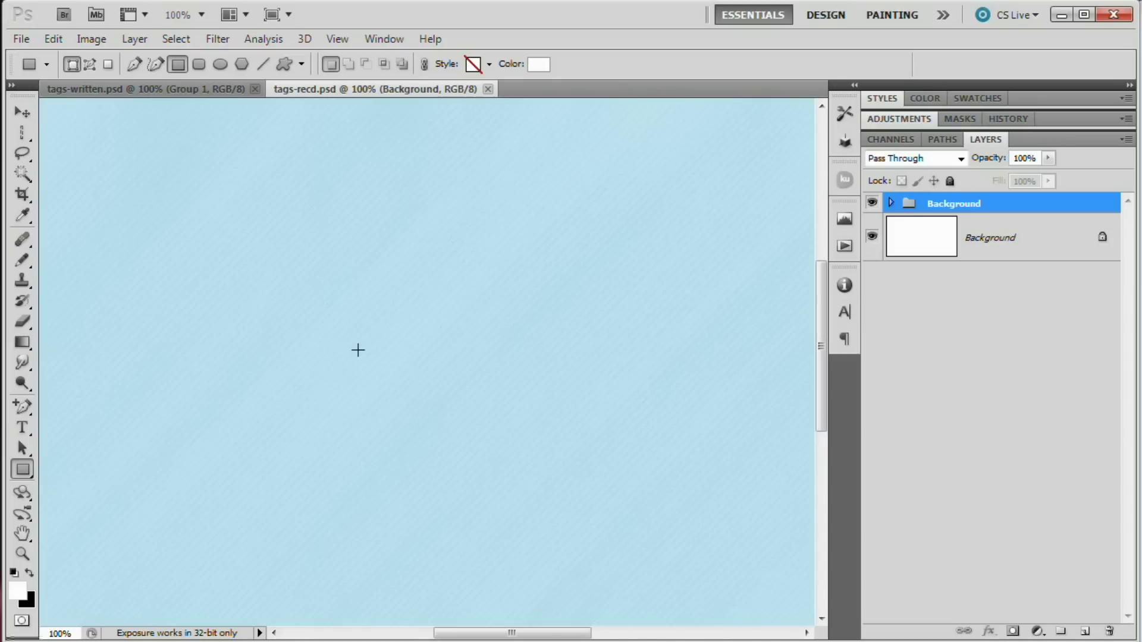
left_click(25, 469)
left_click(107, 483)
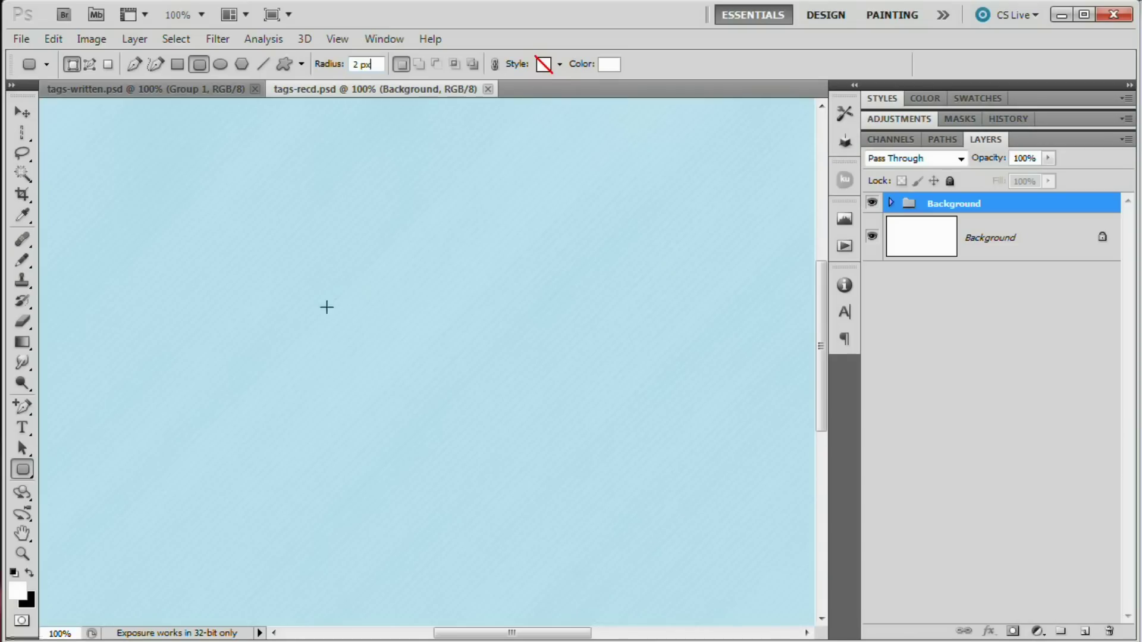
left_click_drag(345, 318, 419, 333)
left_click_drag(420, 334, 421, 334)
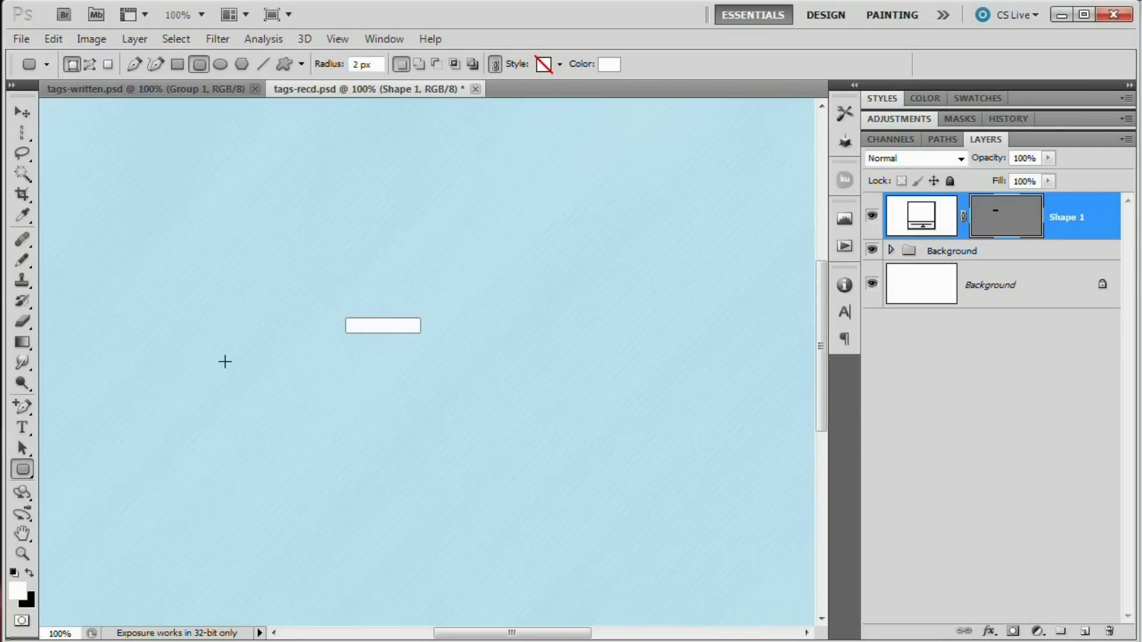
Add a plain rectangle to the Shape 1 vector mask in subtract mode, drawn above the white bar's right end
key("ctrl+plus")
key("ctrl+plus")
key("ctrl+plus")
left_click_drag(270, 383, 486, 555)
left_click_drag(462, 350, 428, 338)
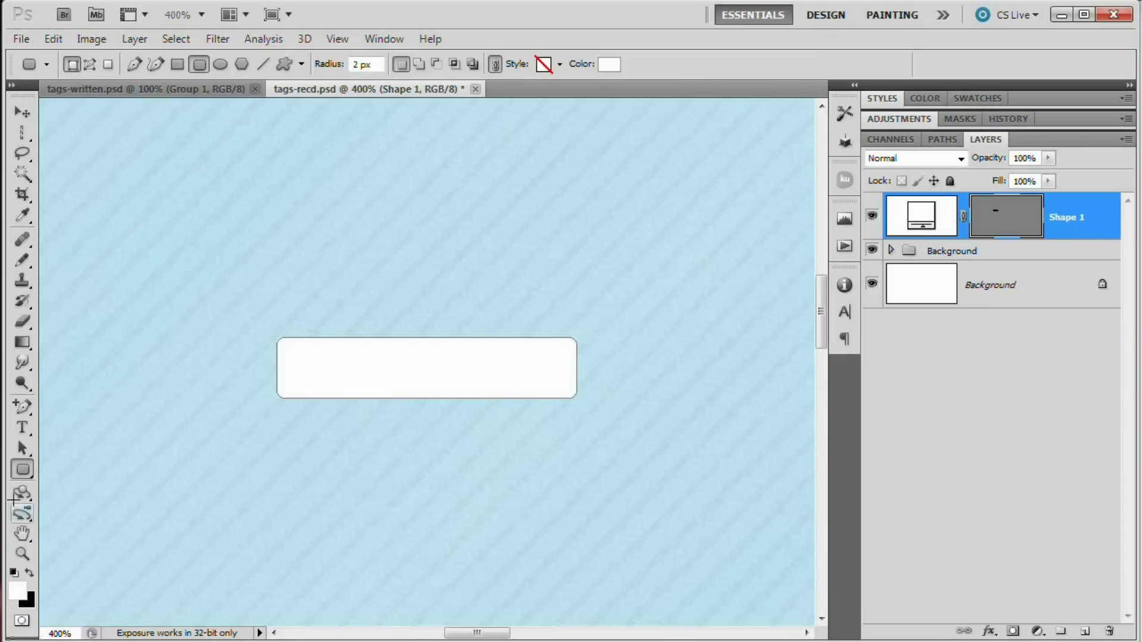
left_click(100, 467)
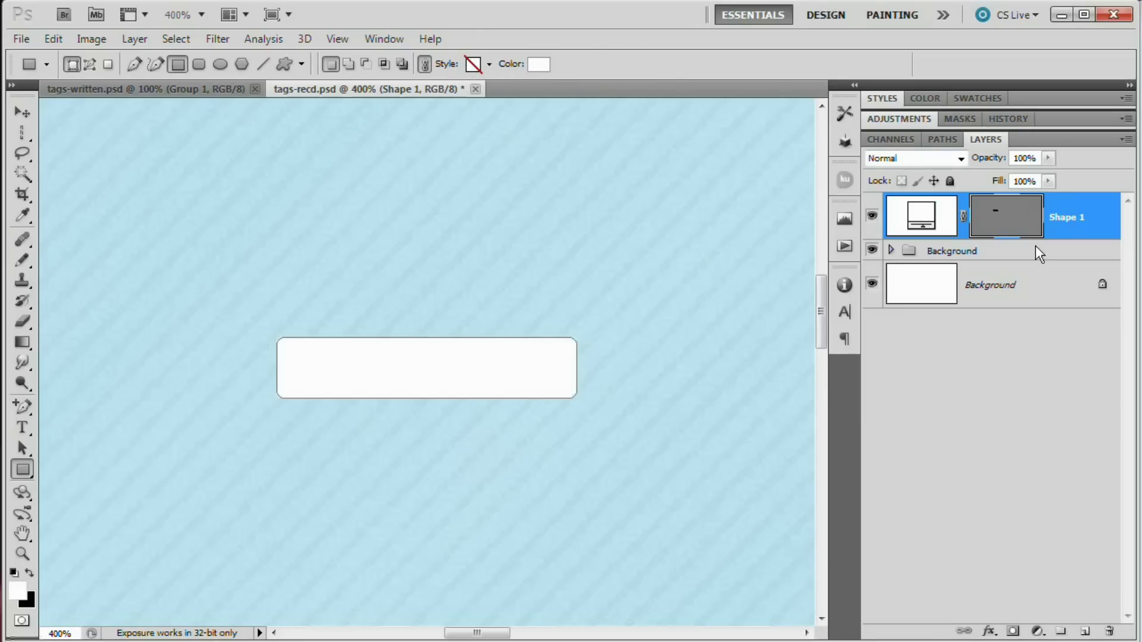
left_click(1011, 225)
left_click(1013, 224)
left_click(366, 64)
left_click_drag(530, 190, 685, 297)
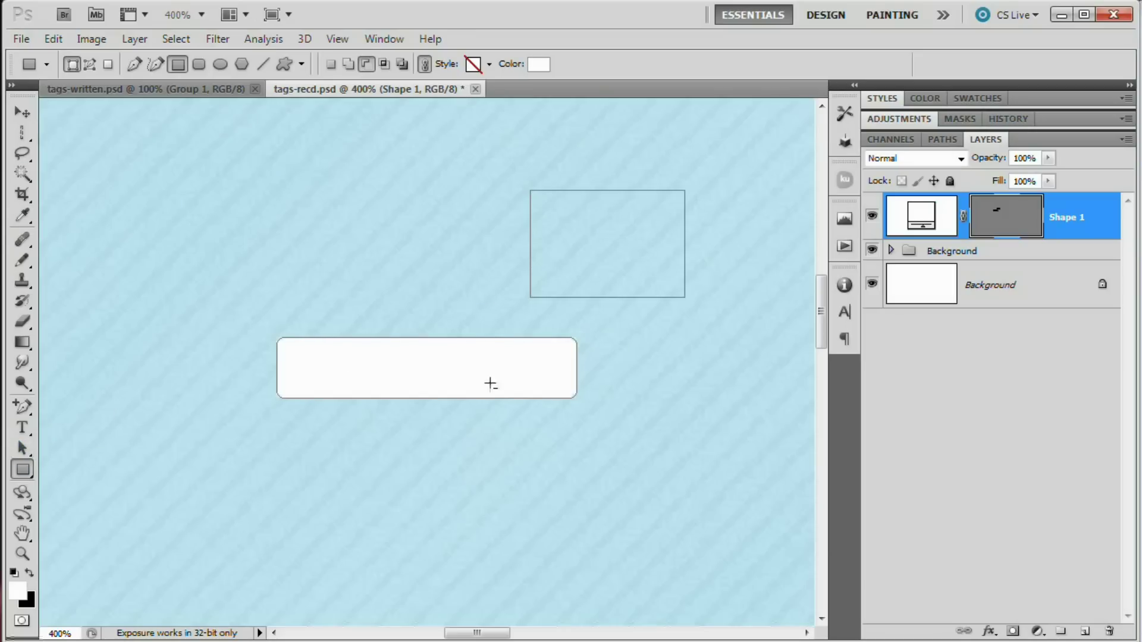
Rotate the subtracting rectangle path 45° and move it so it cuts off the white bar's upper-right corner
left_click(23, 450)
left_click_drag(24, 453, 105, 455)
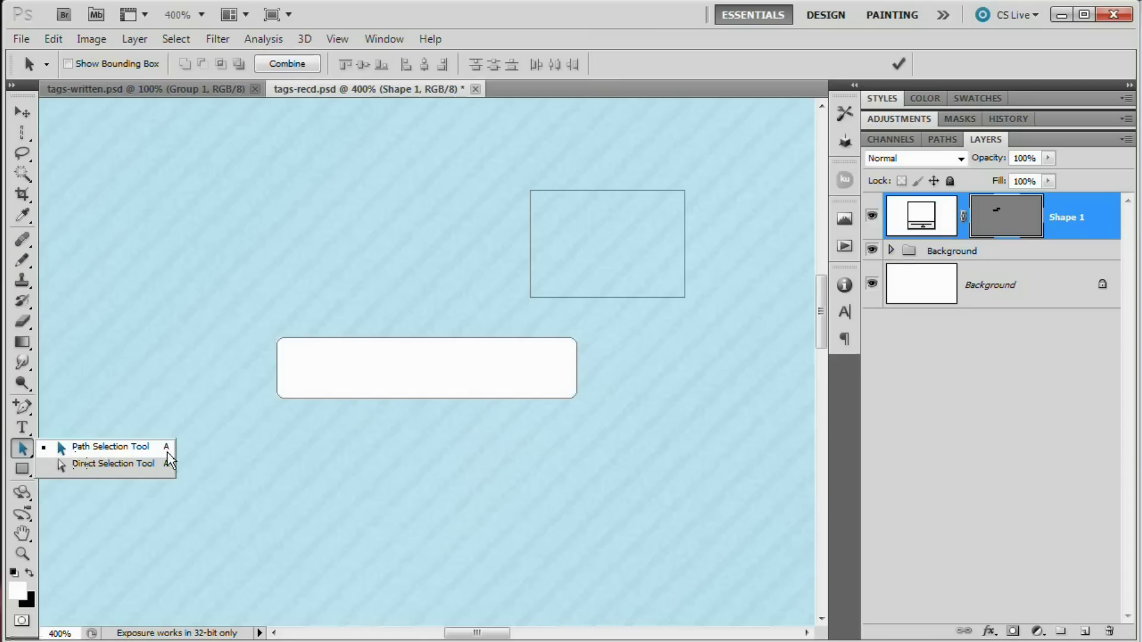
left_click(119, 446)
left_click(559, 190)
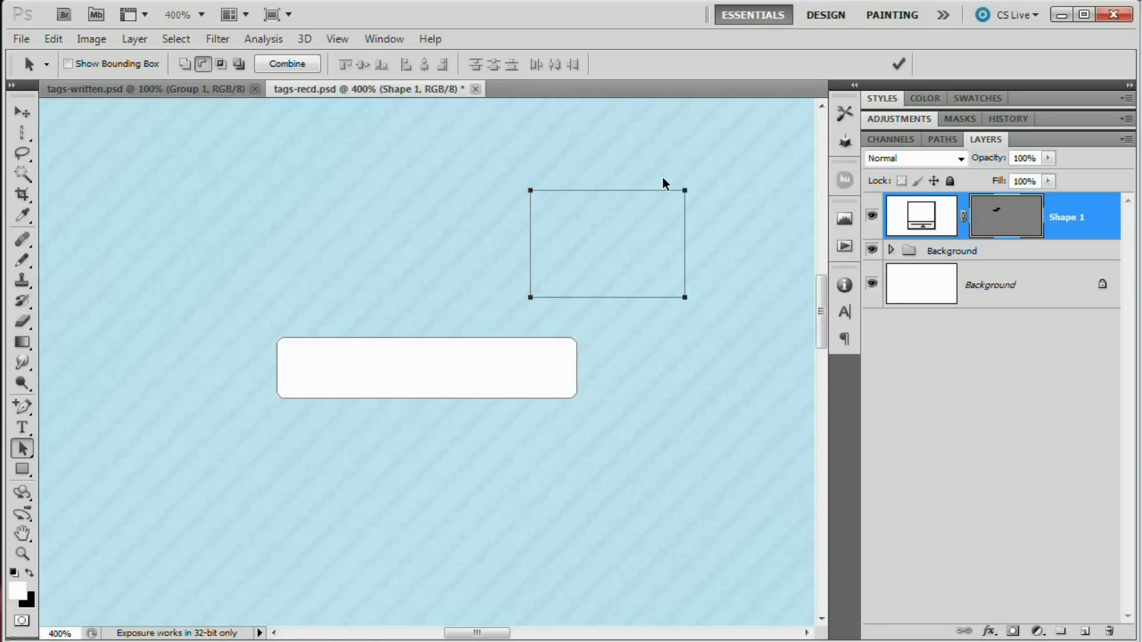
key("ctrl+t")
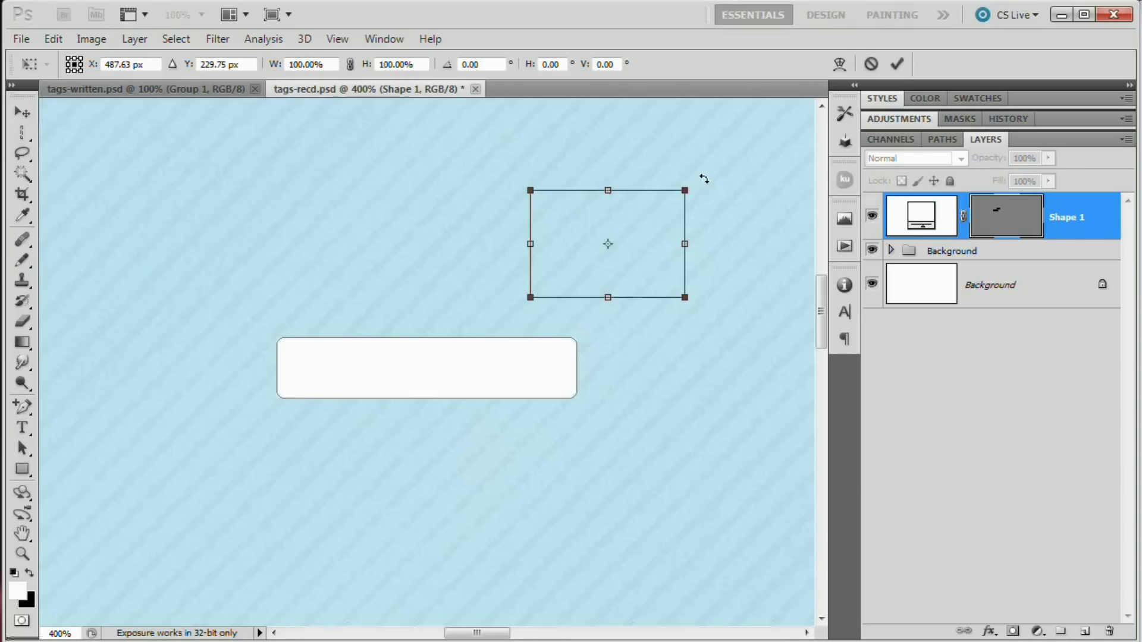
left_click_drag(704, 178, 735, 267)
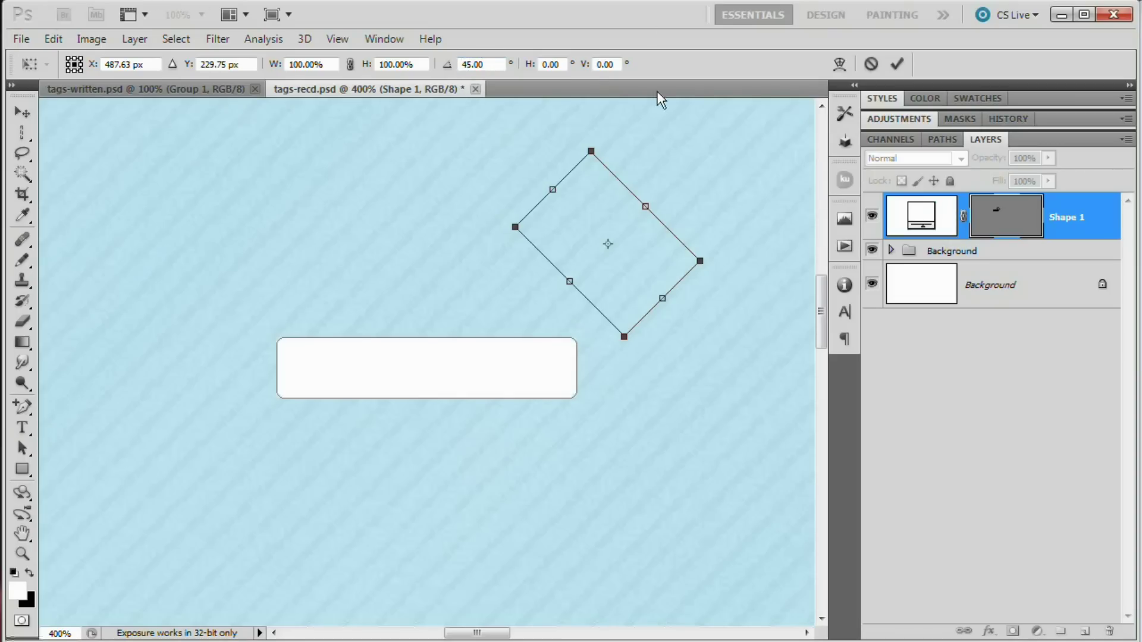
left_click(898, 65)
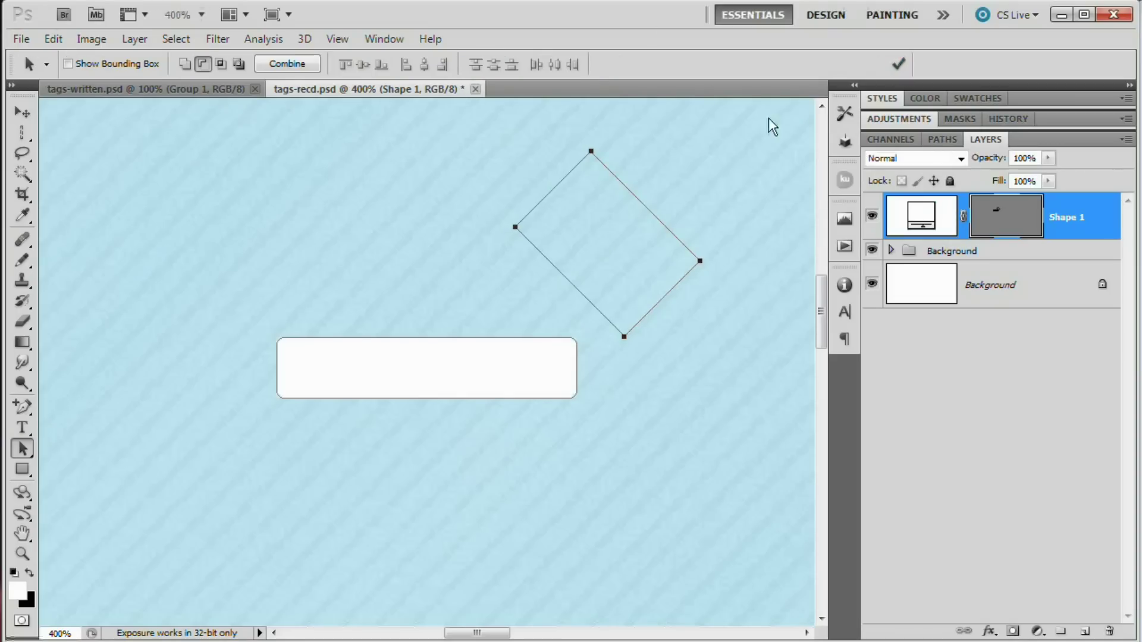
left_click_drag(643, 204, 614, 264)
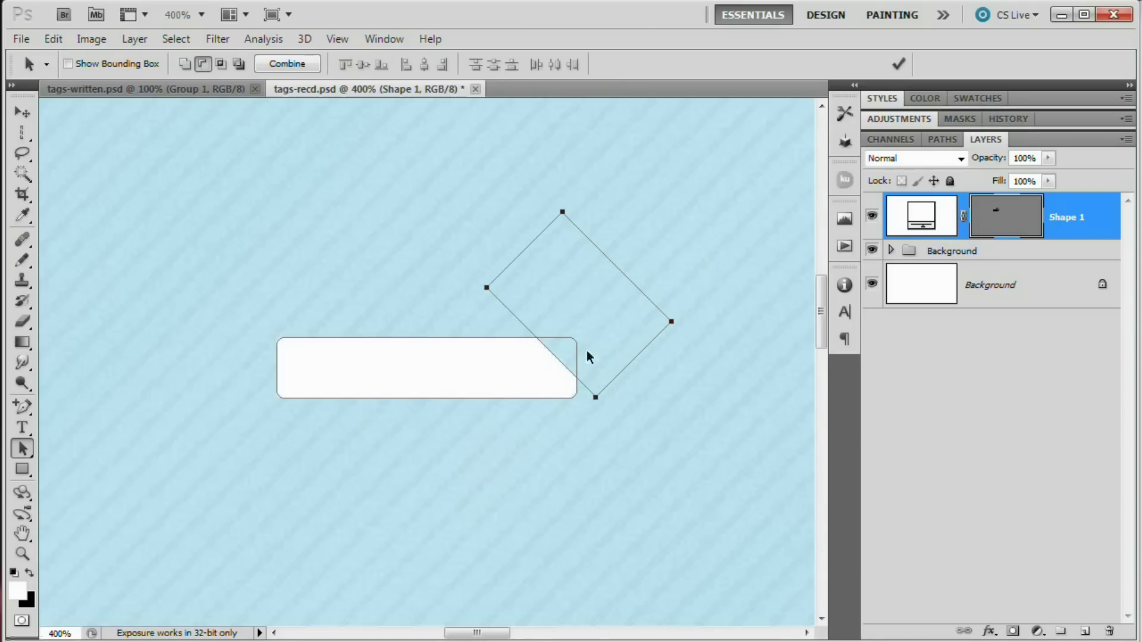
Select both the bar path and the rotated rectangle path and combine them into a single path
left_click(419, 214)
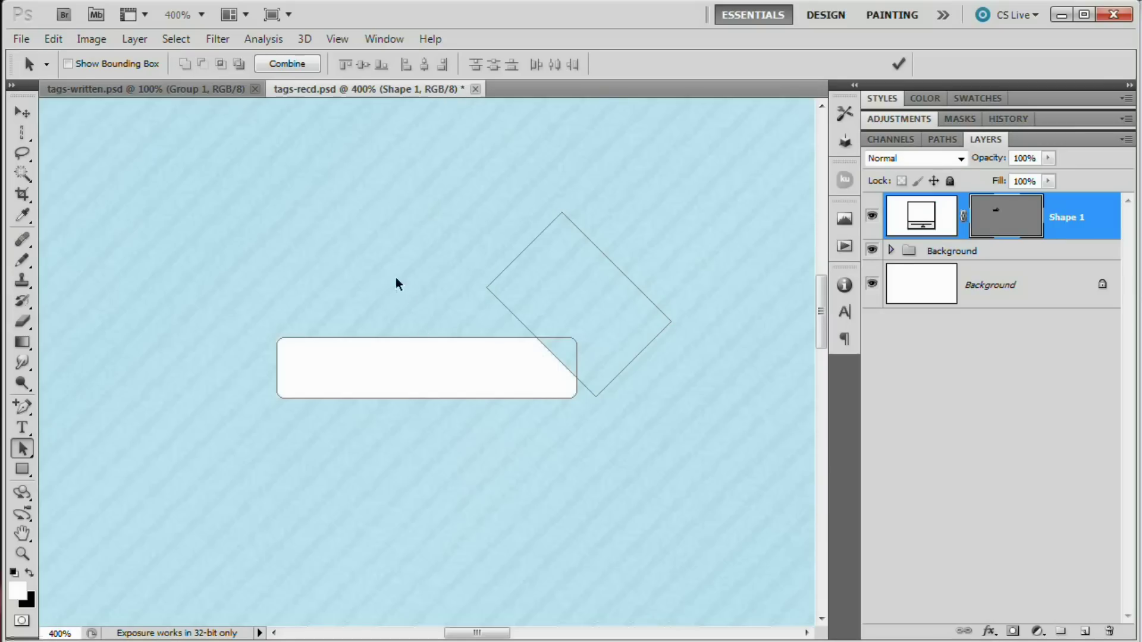
left_click_drag(327, 300, 441, 421)
left_click_drag(471, 148, 662, 295)
left_click_drag(438, 196, 645, 301)
left_click(663, 245)
left_click_drag(470, 181, 650, 284)
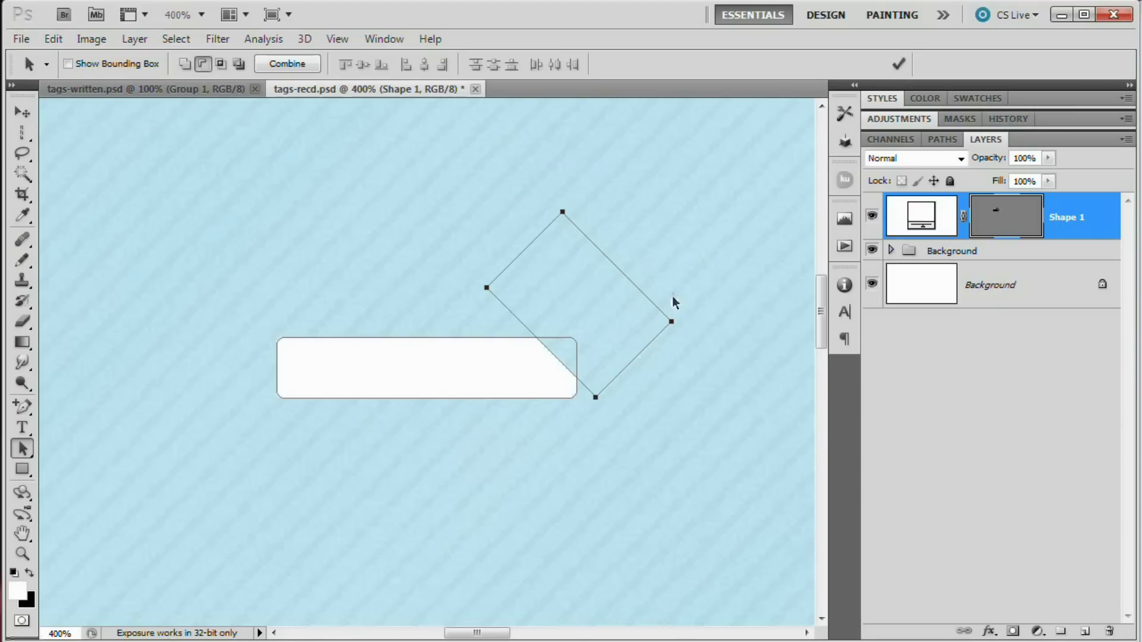
left_click(284, 184)
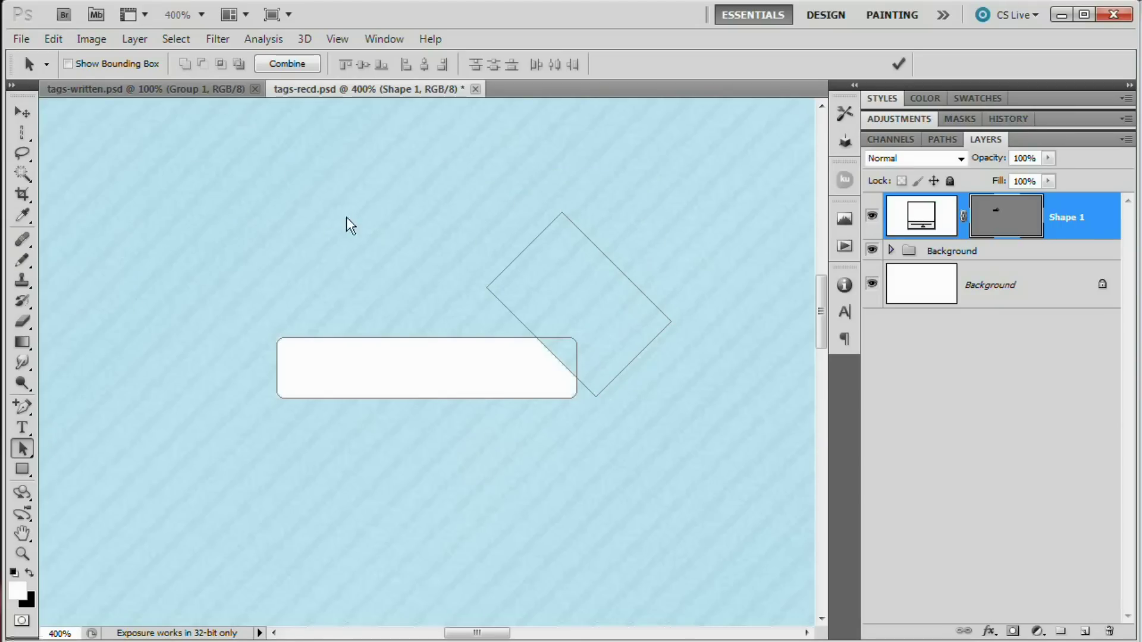
left_click_drag(259, 163, 714, 476)
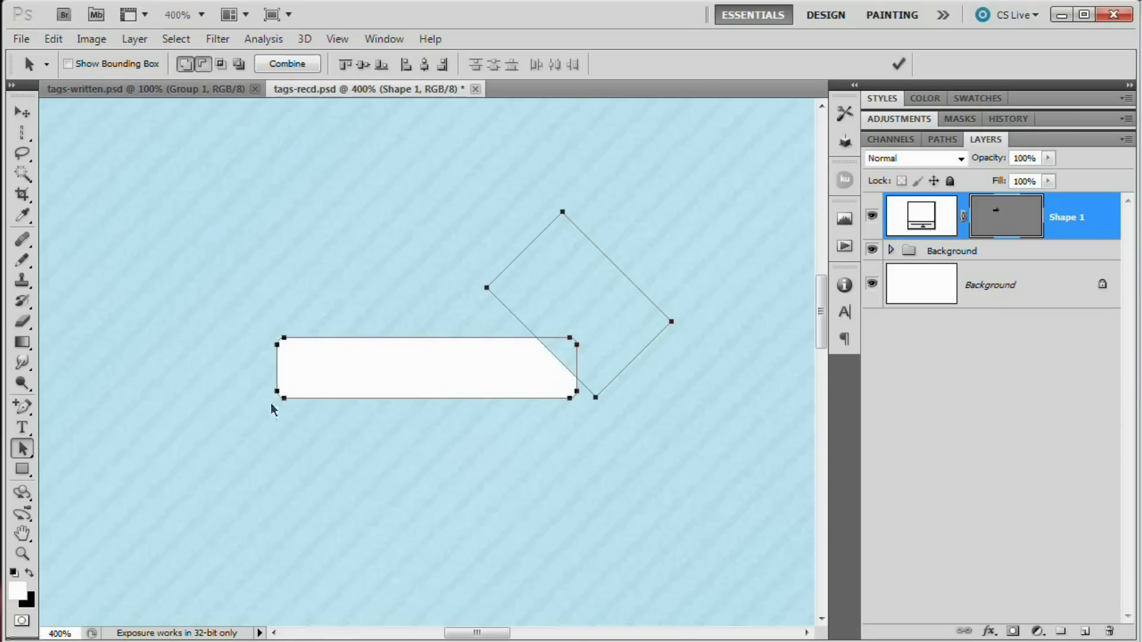
left_click(288, 64)
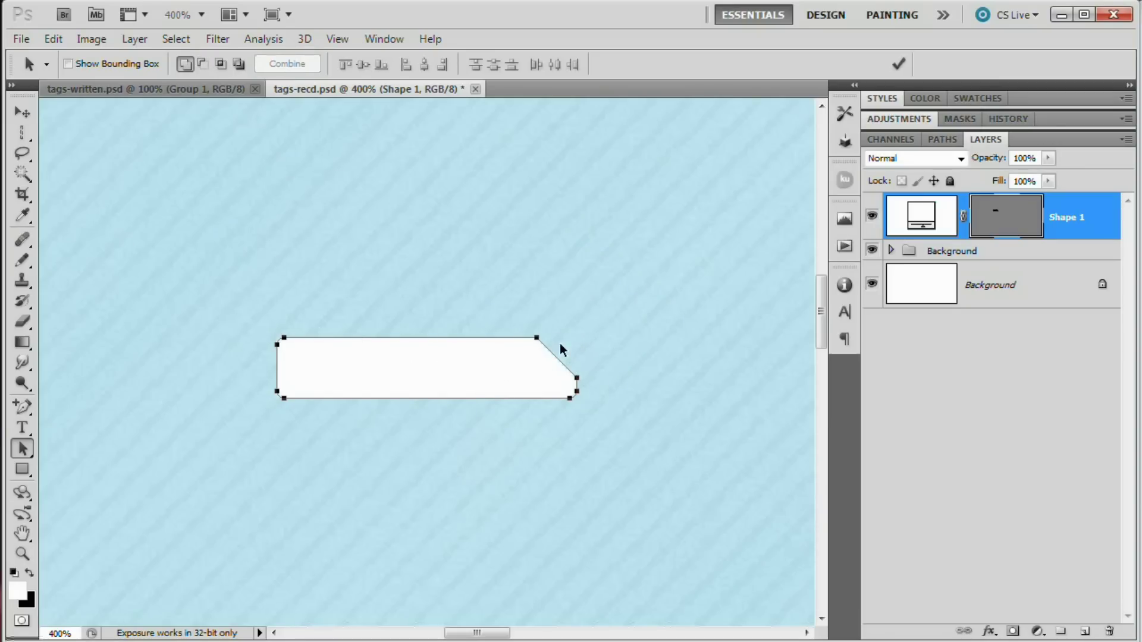
Duplicate the cut-corner path in place and flip the copy vertically
left_click_drag(211, 255, 618, 440)
left_click(547, 408)
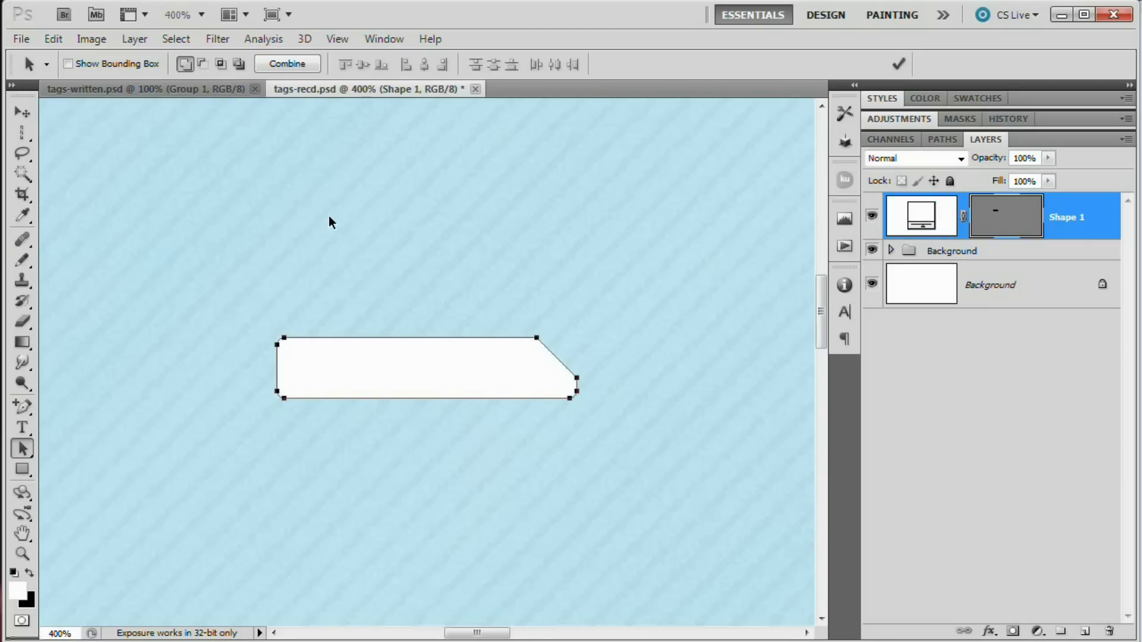
key("ctrl+t")
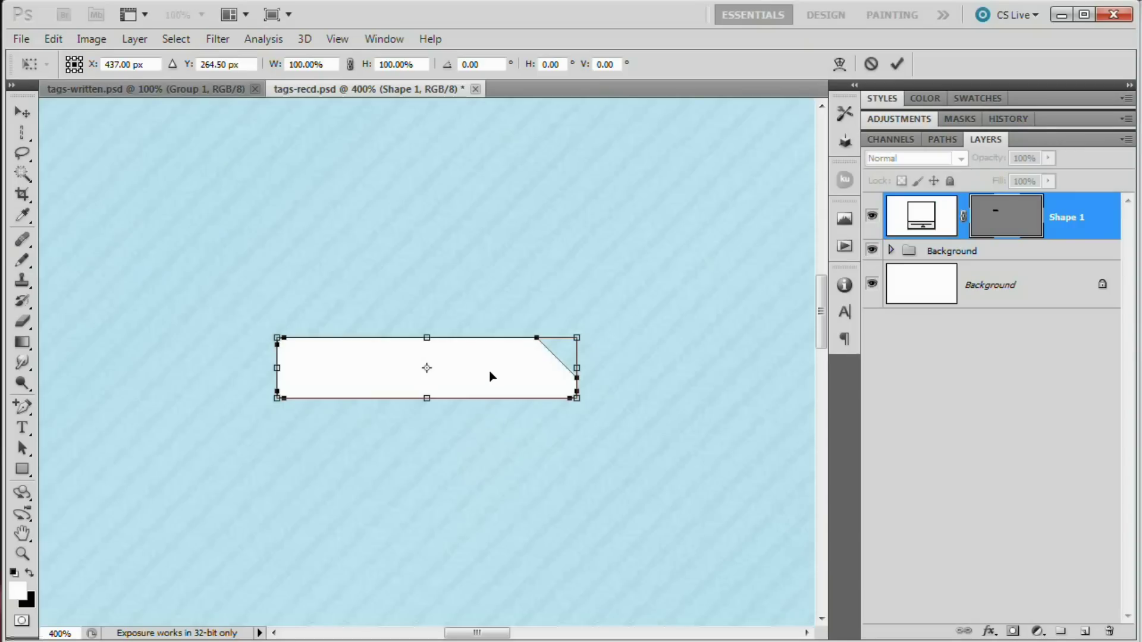
scroll(490, 377, "down", 3)
right_click(465, 247)
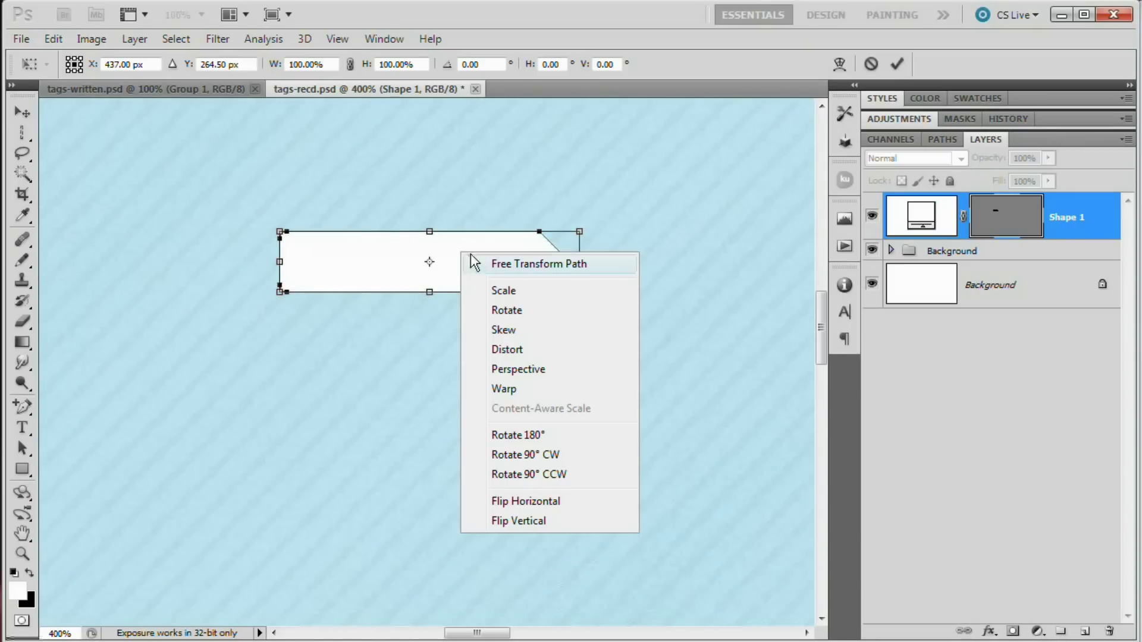
left_click(518, 523)
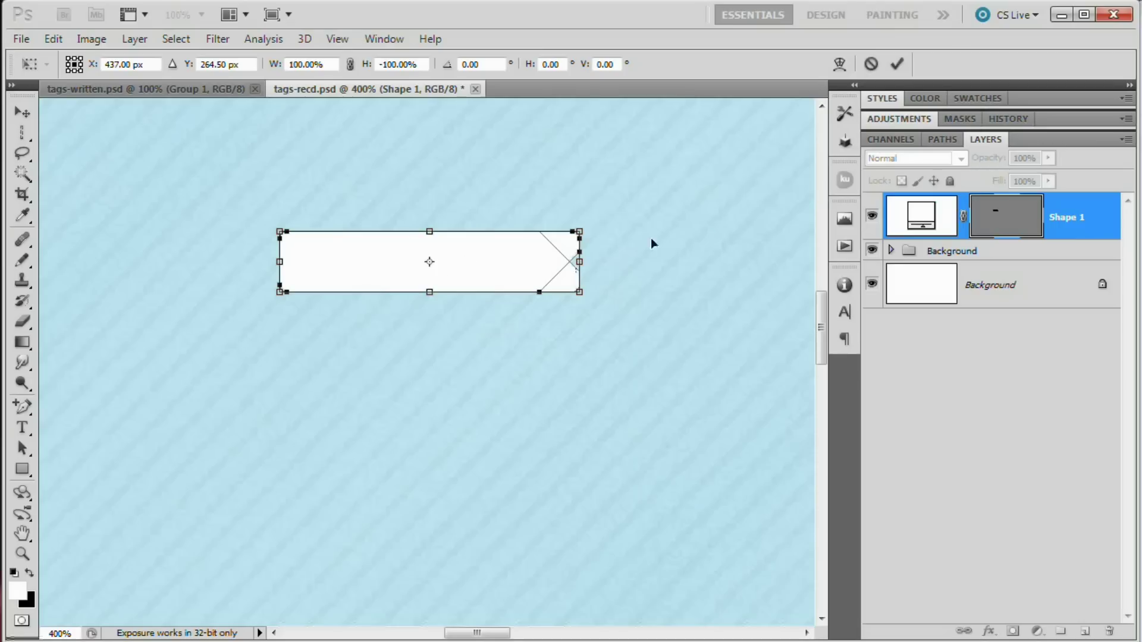
left_click(897, 64)
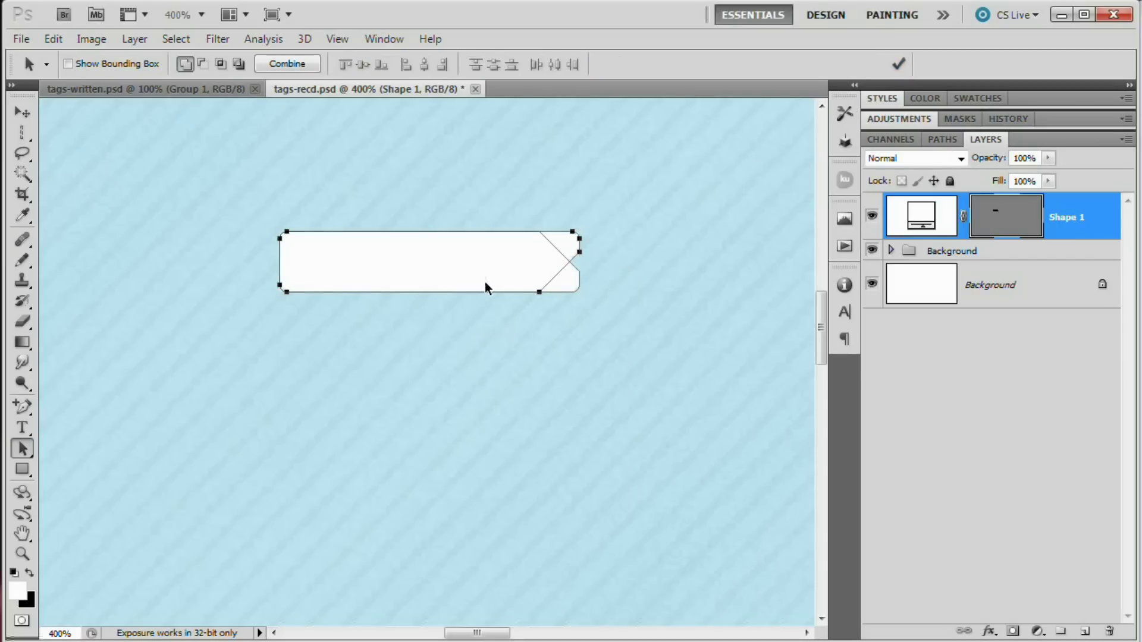
left_click_drag(658, 168, 140, 387)
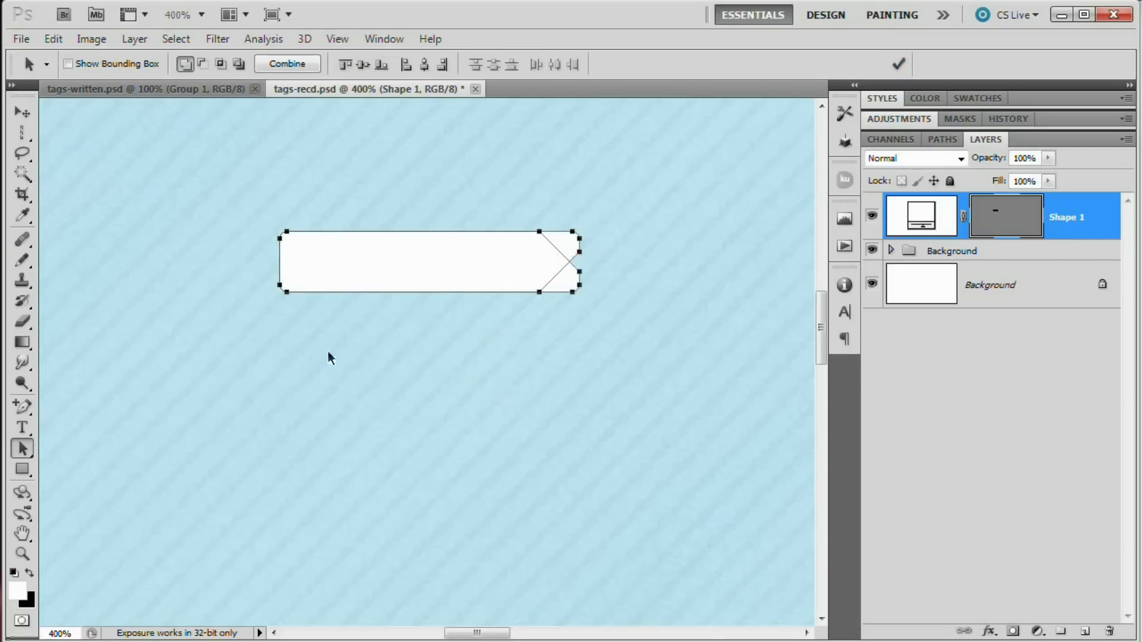
left_click(574, 290)
left_click_drag(506, 263, 512, 169)
key("ctrl+z")
Intersect the two overlapping bar paths and combine them into one tag shape with a pointed right end
left_click_drag(182, 178, 654, 359)
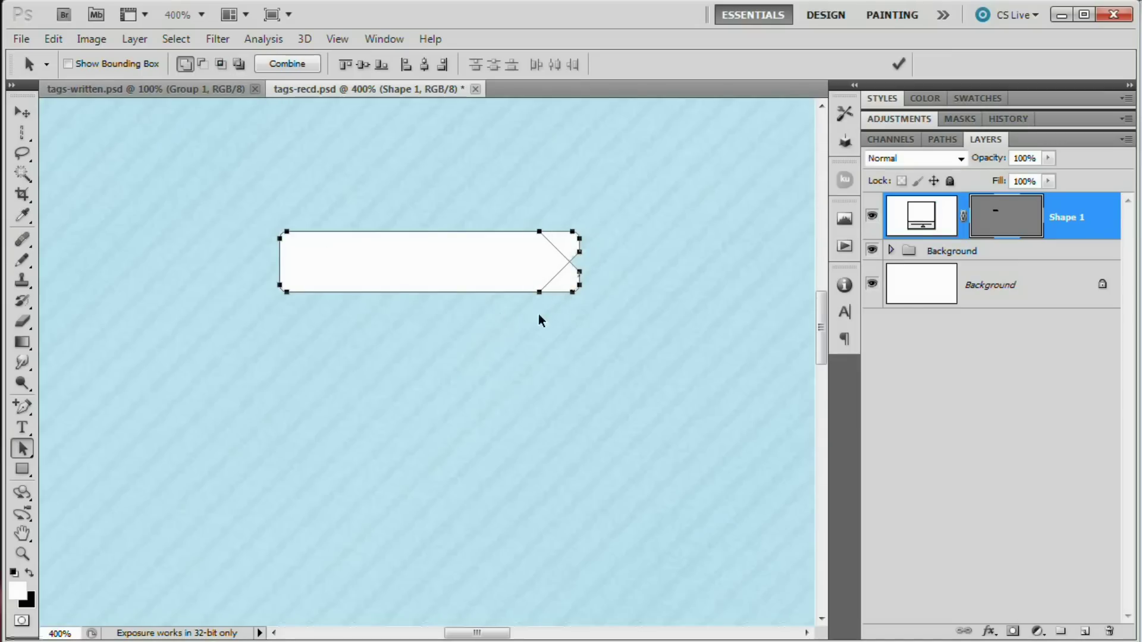
left_click(220, 64)
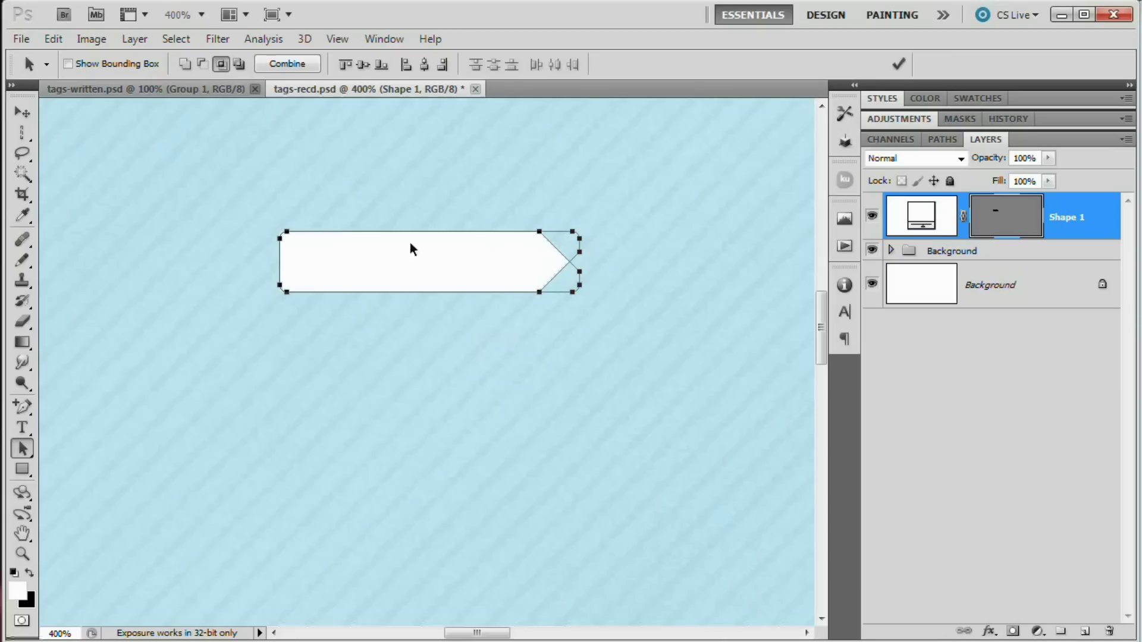
left_click(304, 64)
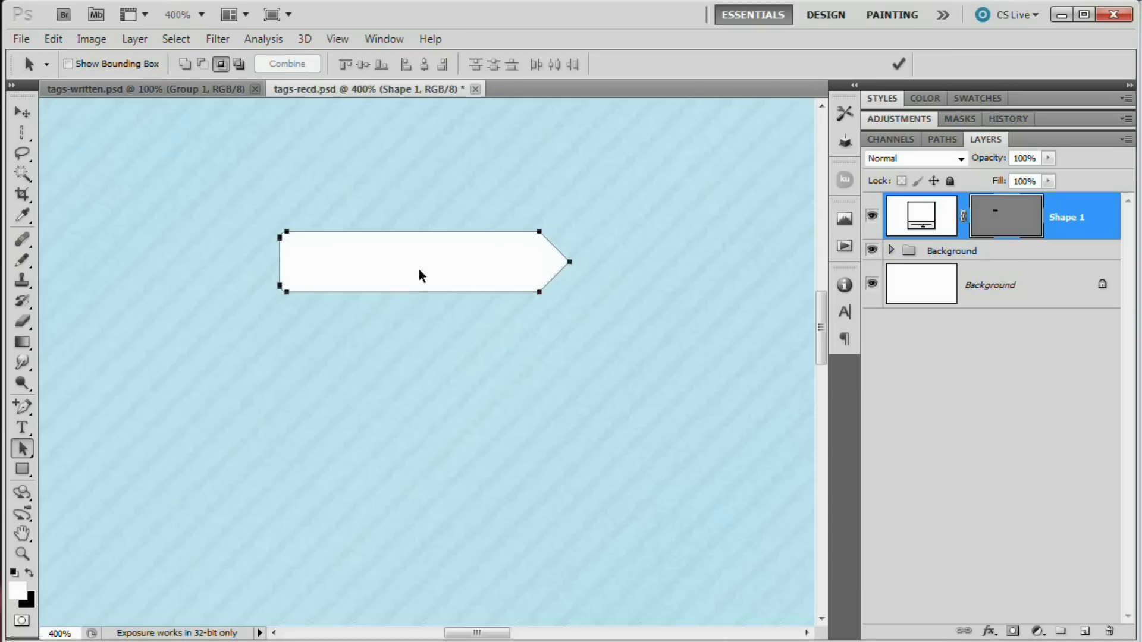
Move the tag shape down toward the middle of the canvas and give it a drop shadow with a 90° angle
left_click_drag(474, 262, 501, 362)
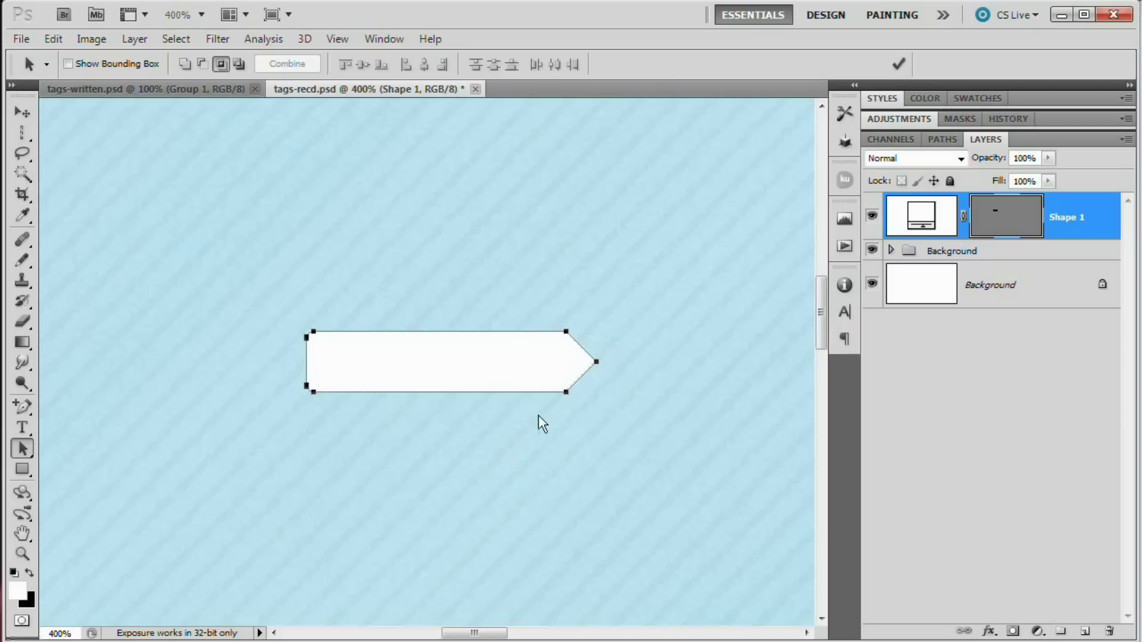
left_click(134, 40)
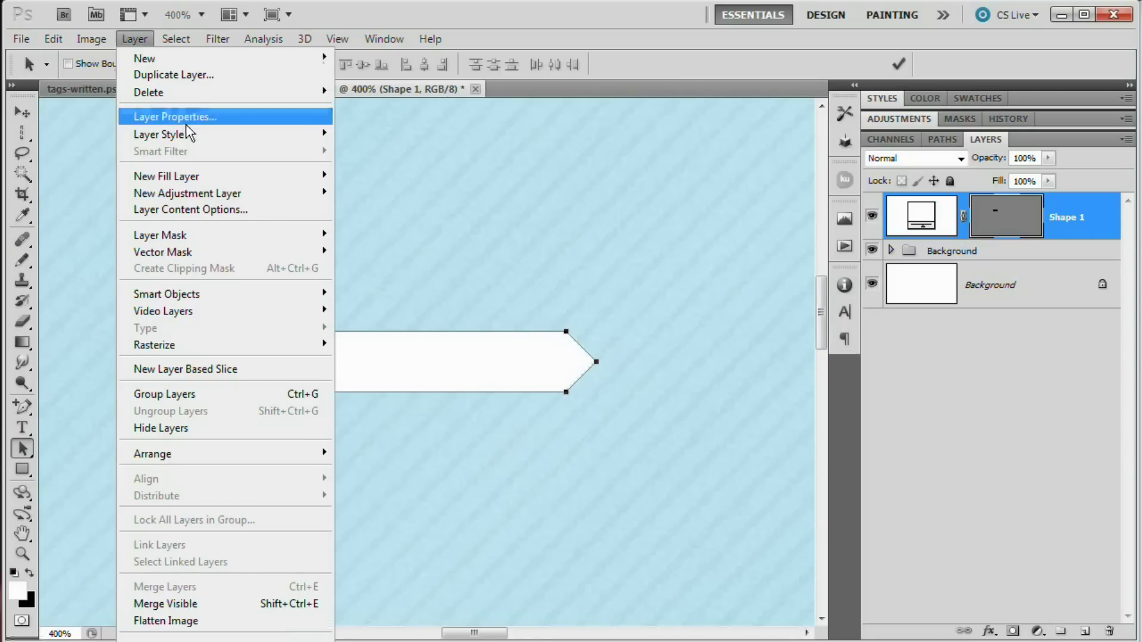
mouse_move(309, 134)
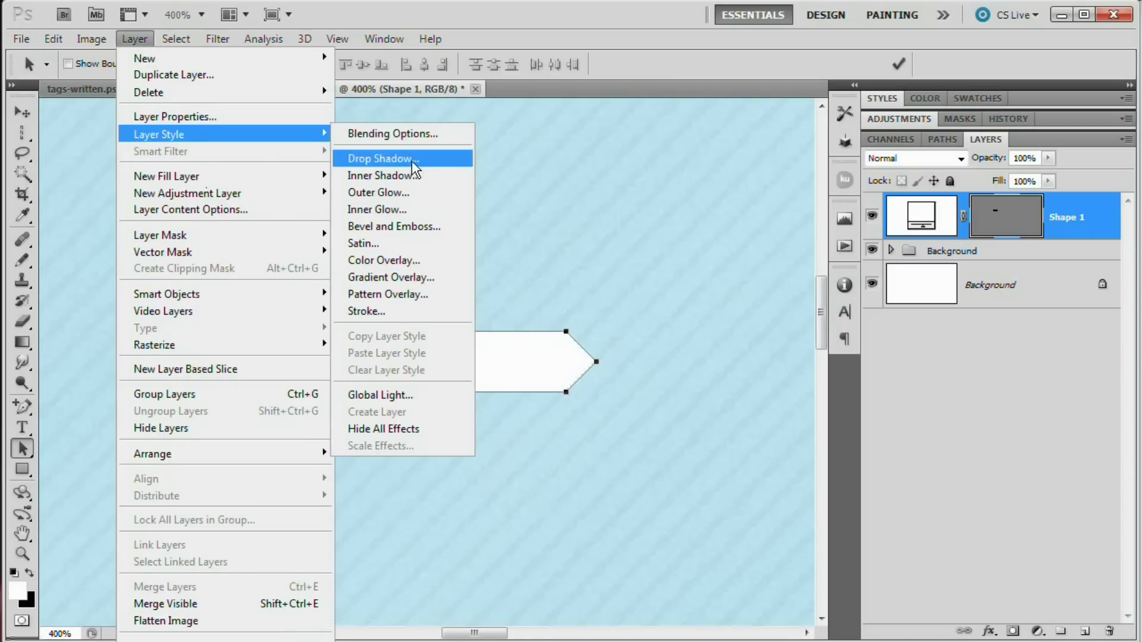
left_click(418, 158)
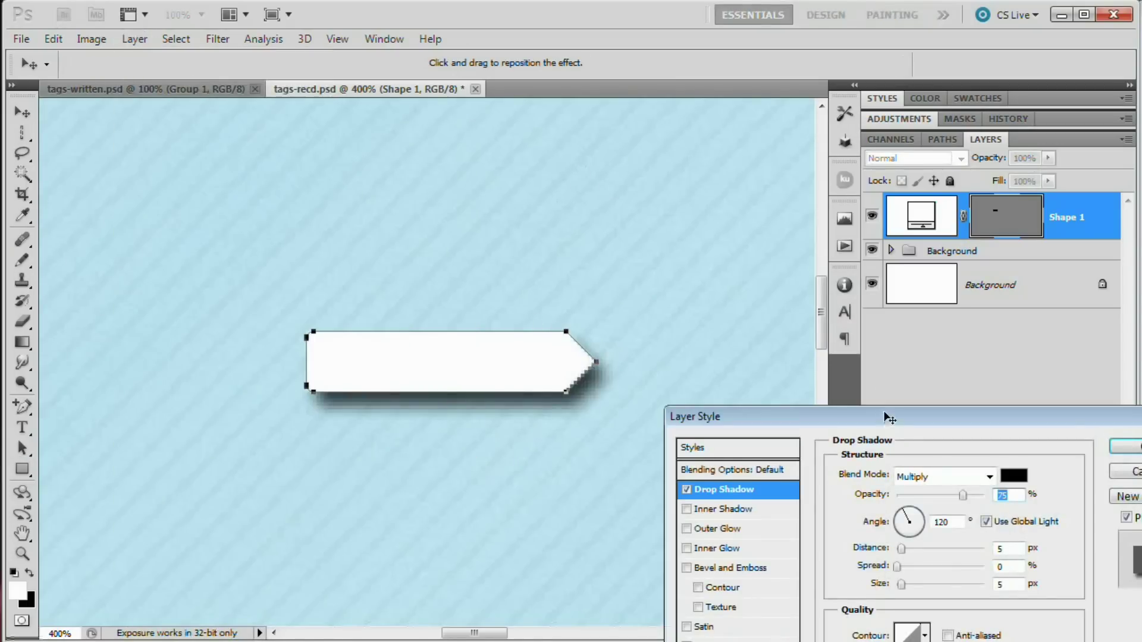
left_click_drag(887, 417, 801, 133)
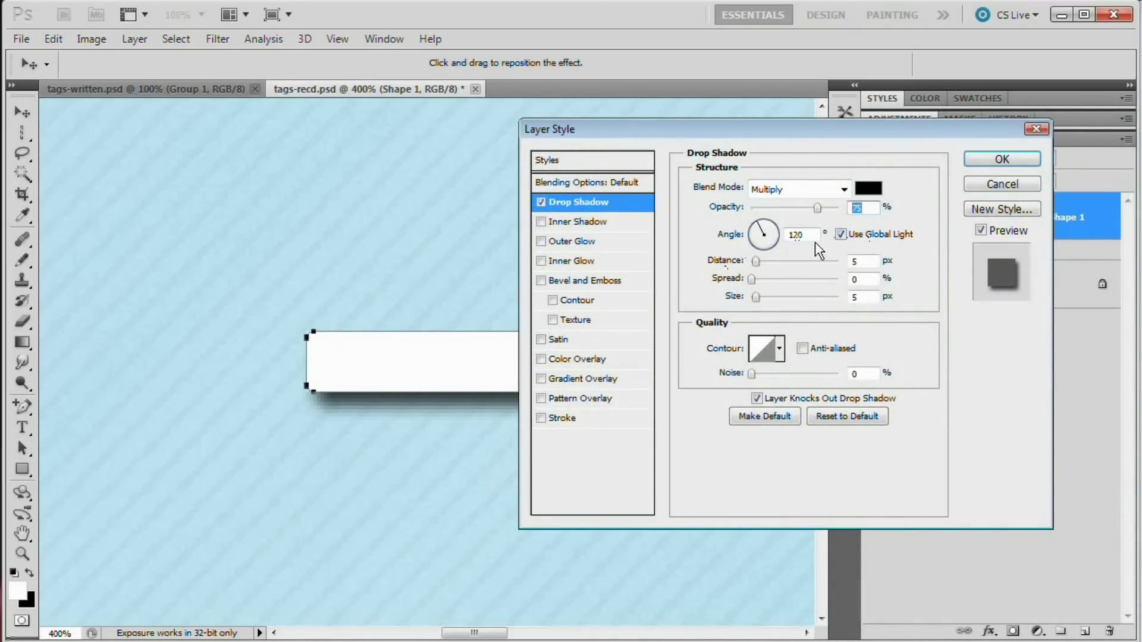
key("Tab")
type("90")
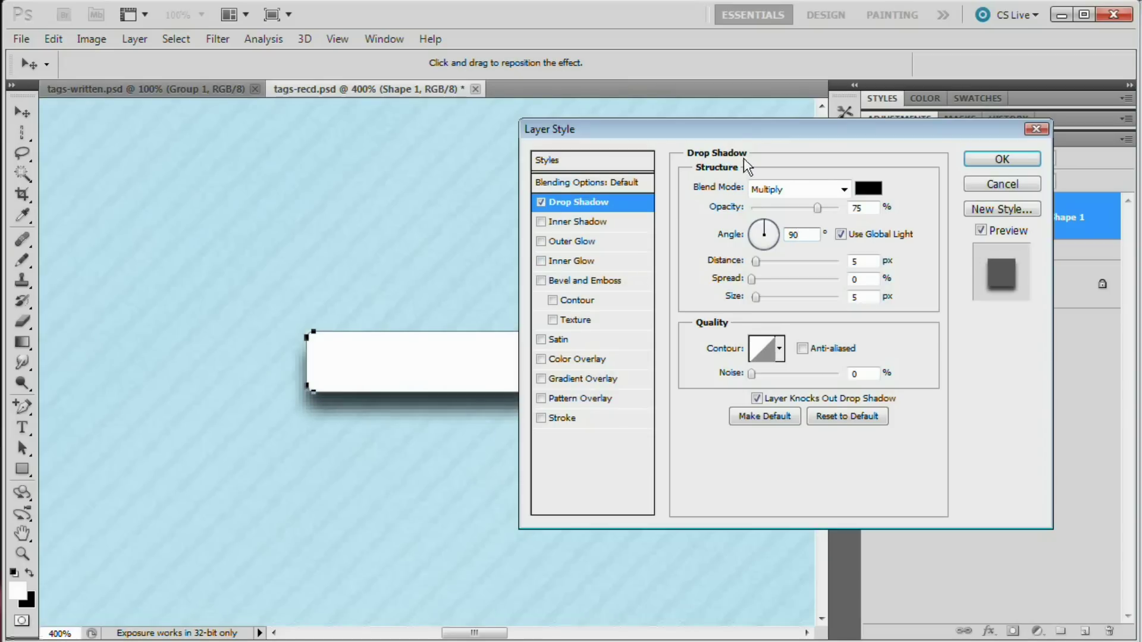
left_click_drag(744, 133, 805, 131)
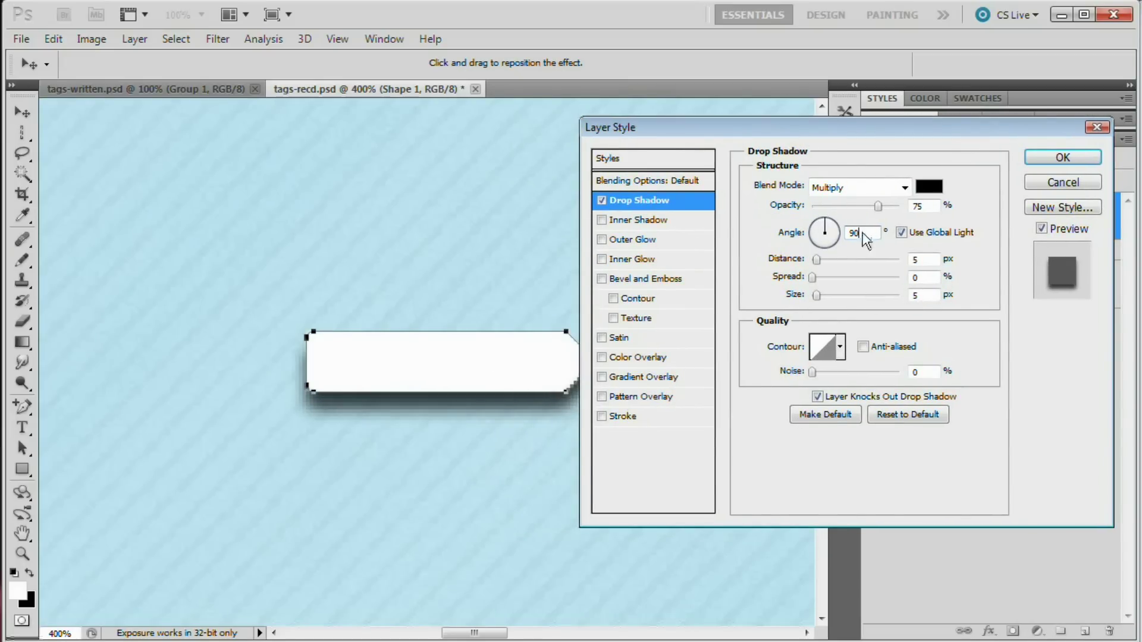
left_click_drag(845, 124, 791, 129)
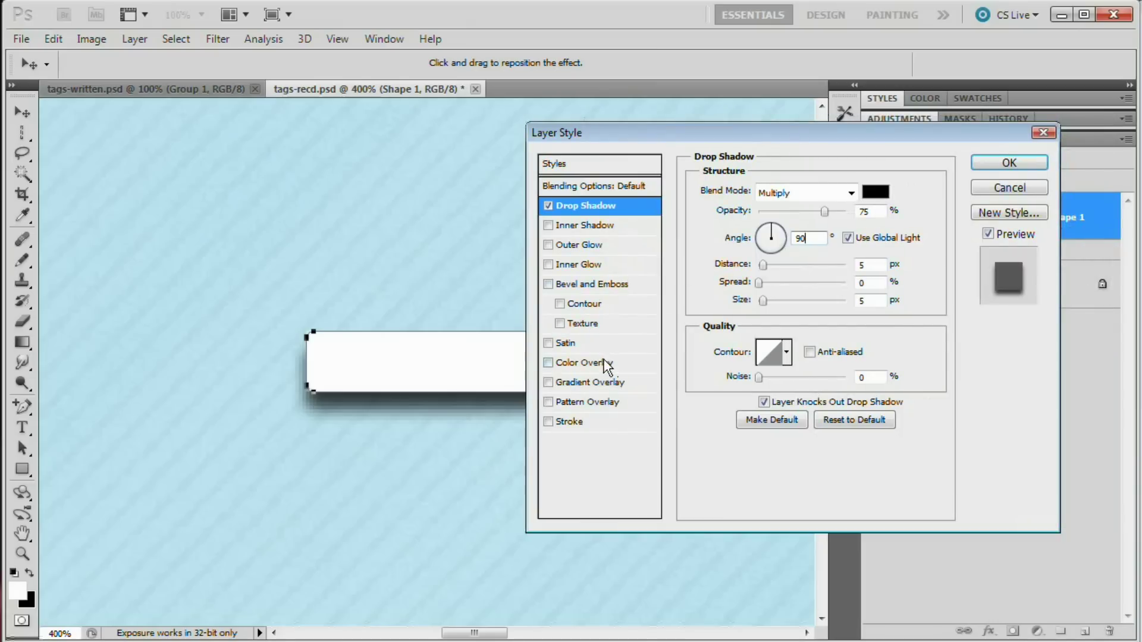
Set the drop shadow to Normal blend mode, 40% opacity, 0 px distance and 1 px size
double_click(869, 212)
type("40")
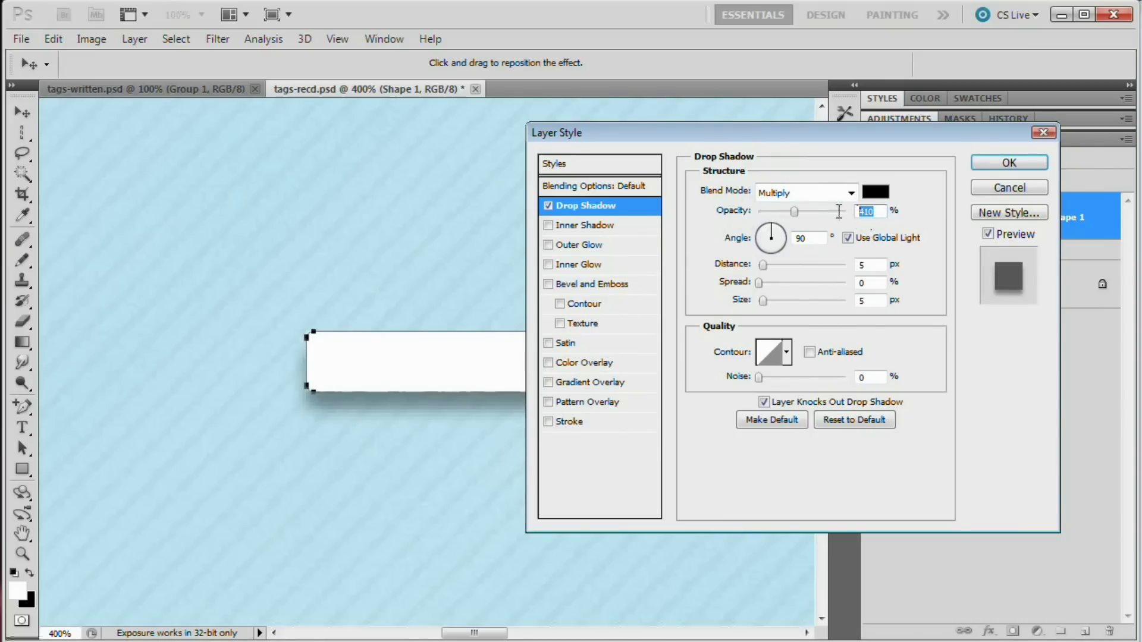
left_click(815, 193)
left_click(811, 215)
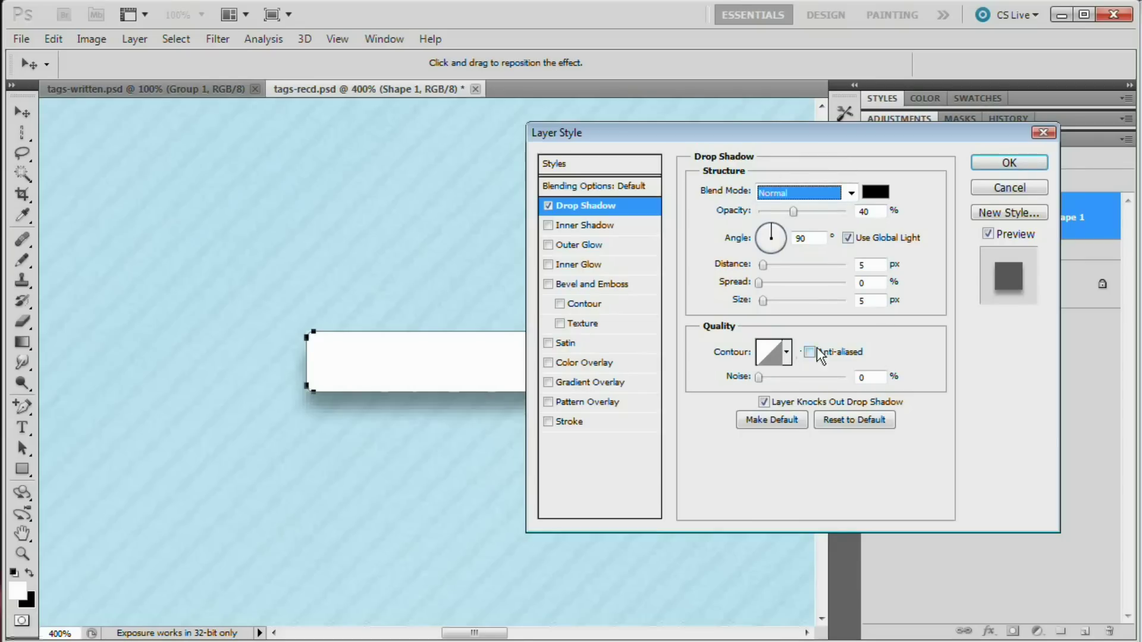
double_click(870, 266)
type("0")
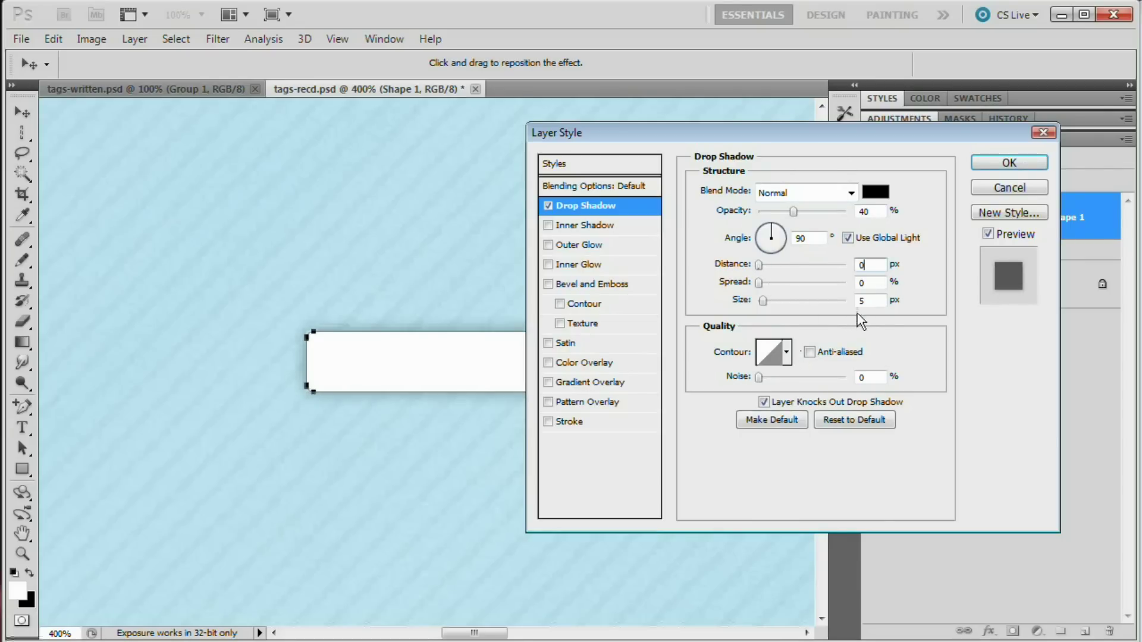
key("Tab")
key("Tab")
type("1")
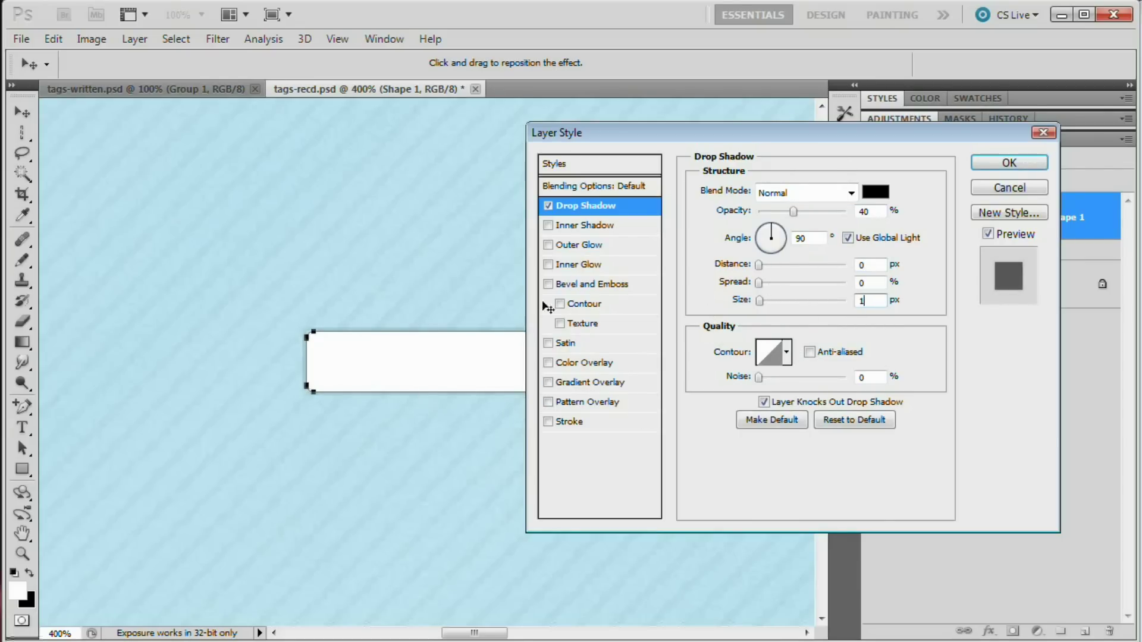
left_click(851, 151)
Add an inner shadow to the tag with Normal blend mode and white as its color
left_click(548, 225)
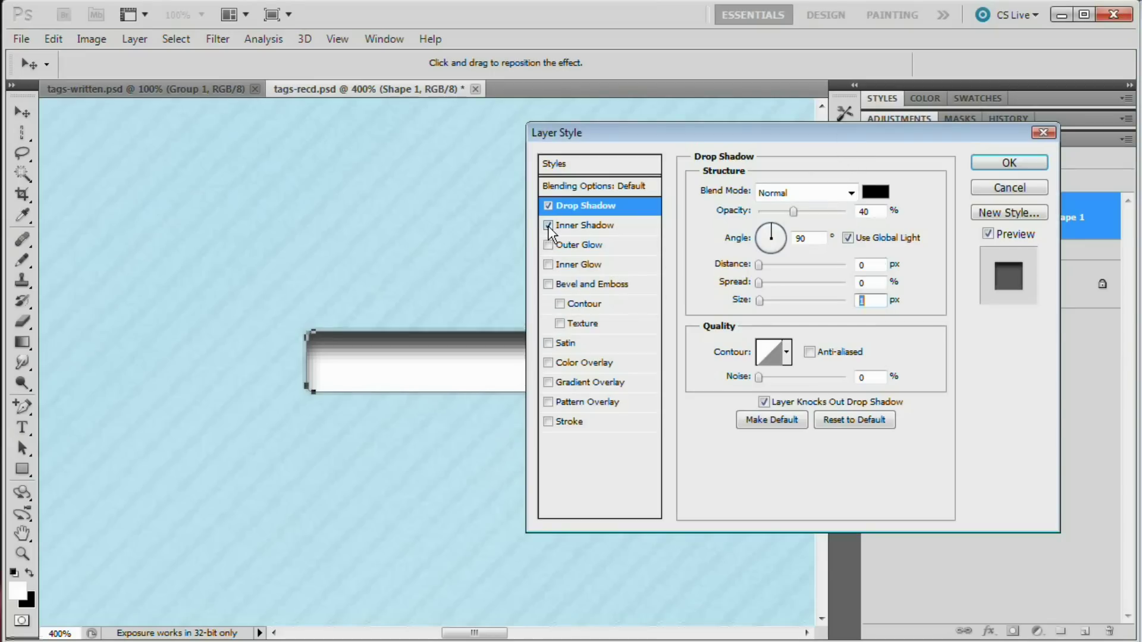
left_click(583, 229)
left_click_drag(699, 134, 745, 158)
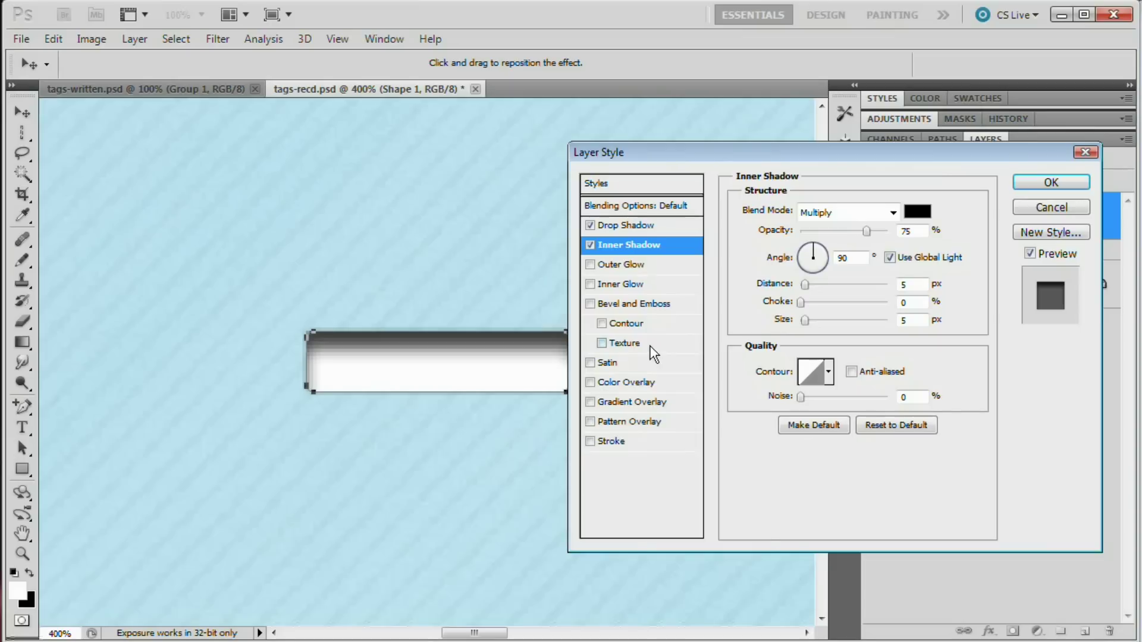
left_click(883, 216)
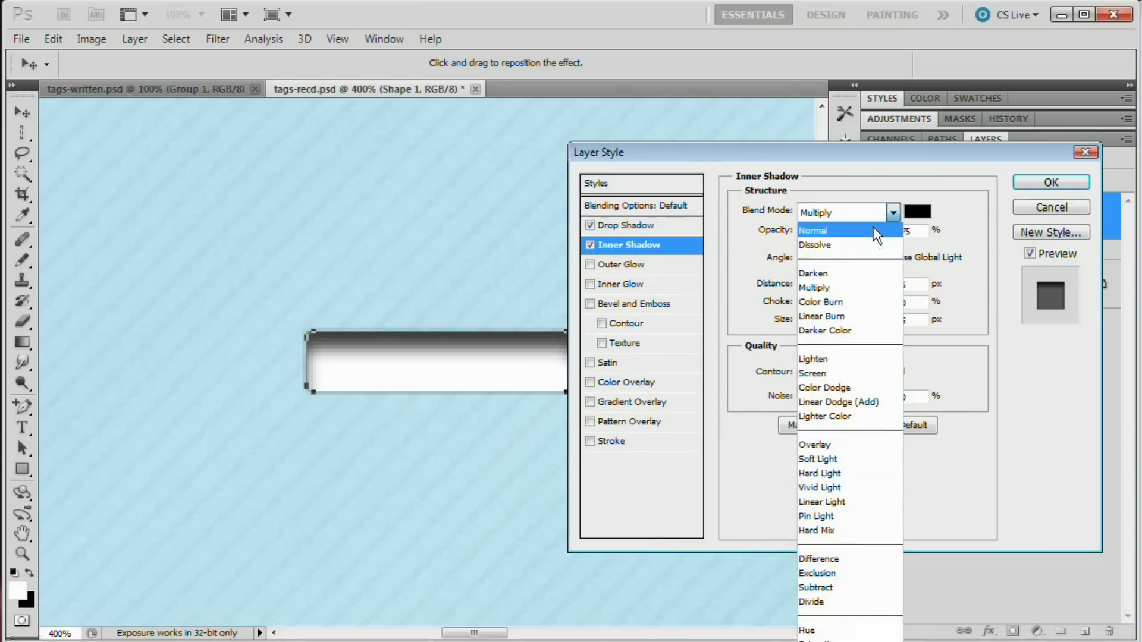
left_click(868, 230)
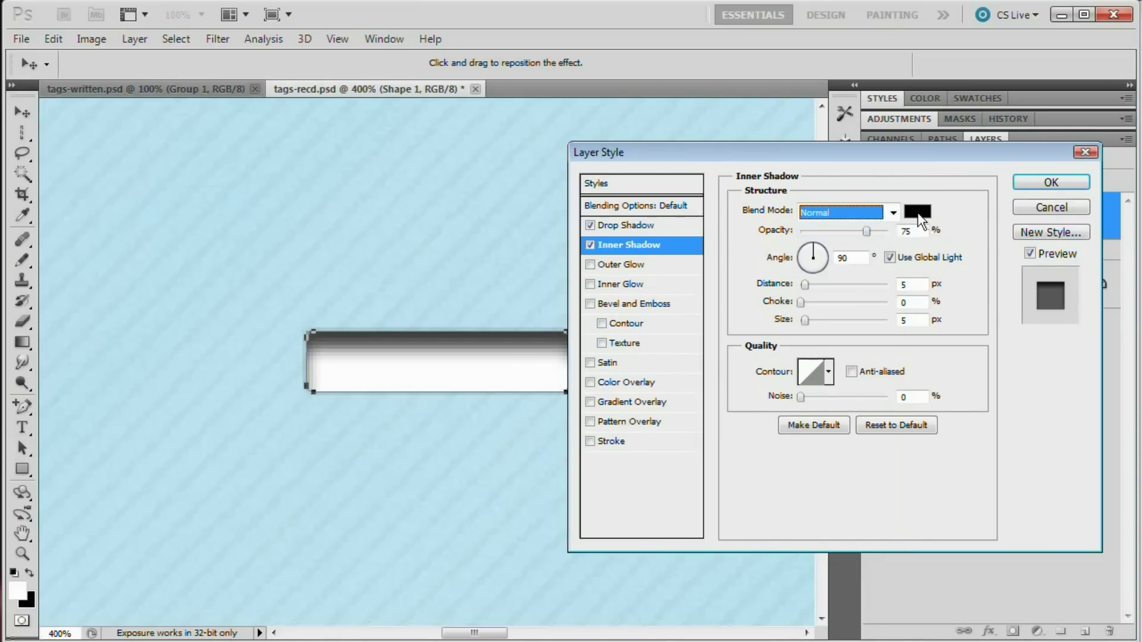
left_click(919, 216)
left_click(568, 153)
left_click(988, 141)
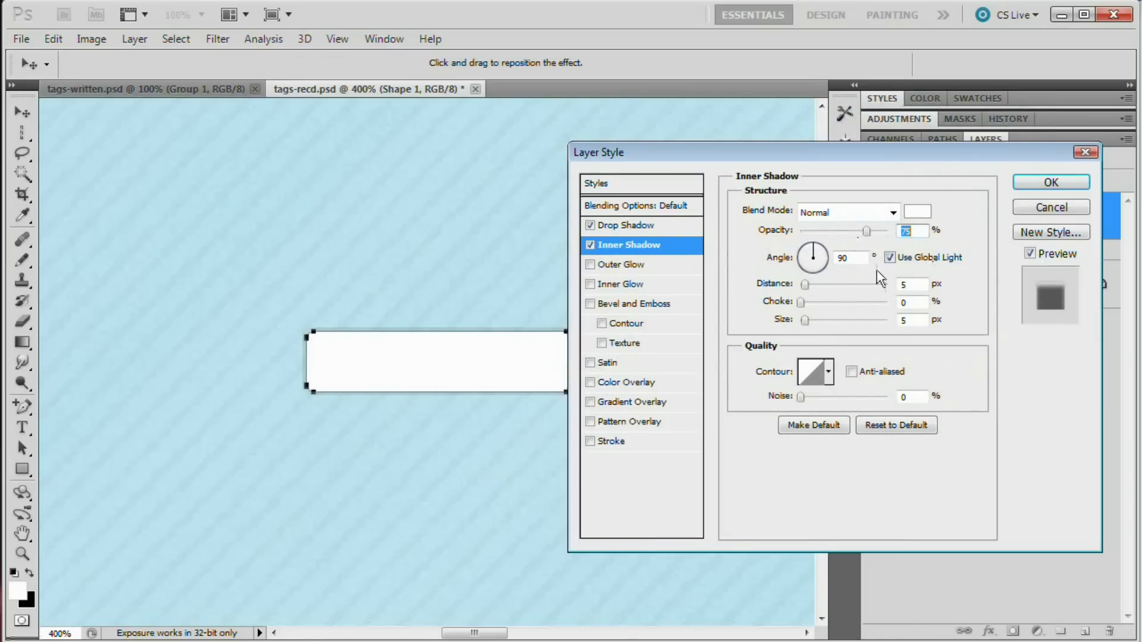
Set the inner shadow's opacity to 100%, distance to 1 px and size to 0 px
type("100")
double_click(910, 285)
type("1")
double_click(925, 320)
type("0")
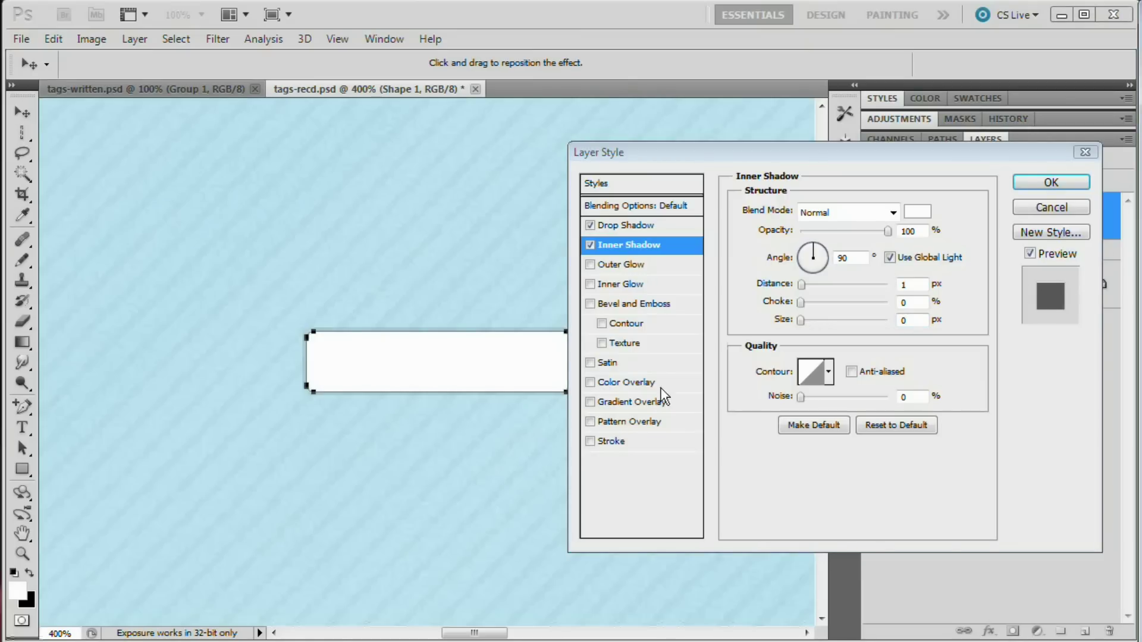
Add a gradient overlay to the tag shape
left_click(615, 403)
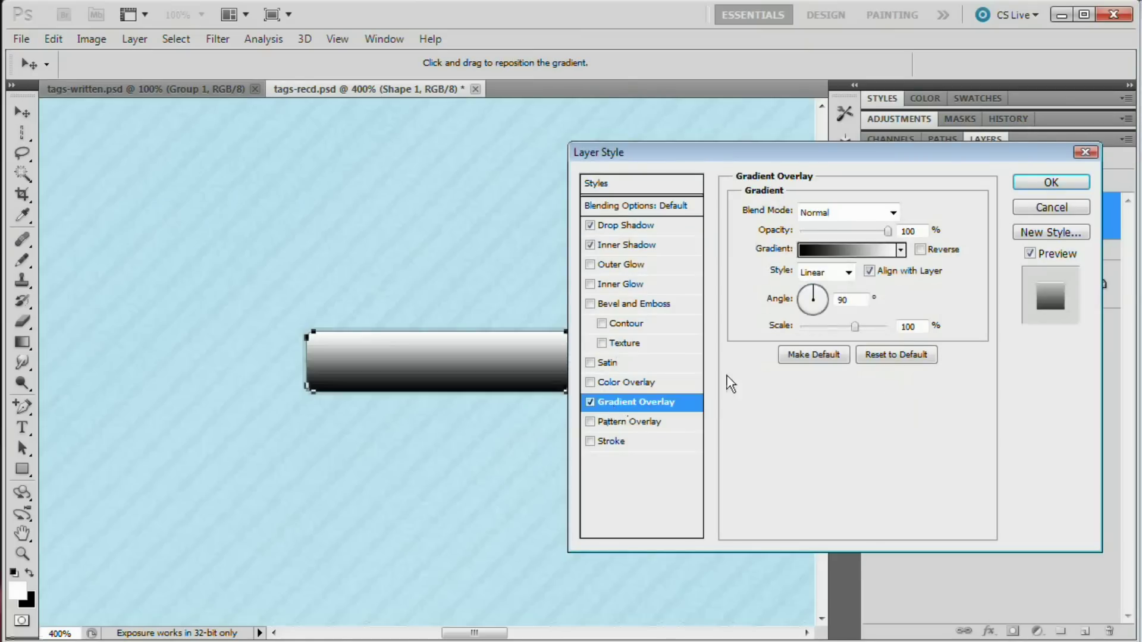
left_click_drag(890, 147, 877, 143)
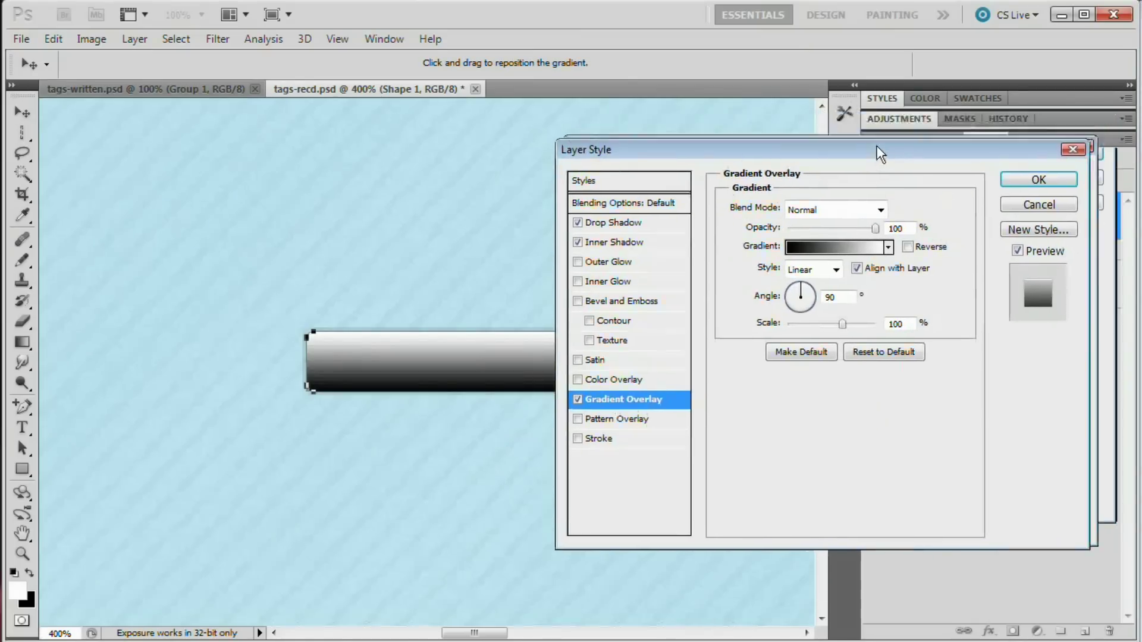
Try the gradient overlay at 50% and 0% opacity, and restore it to 100%
double_click(895, 229)
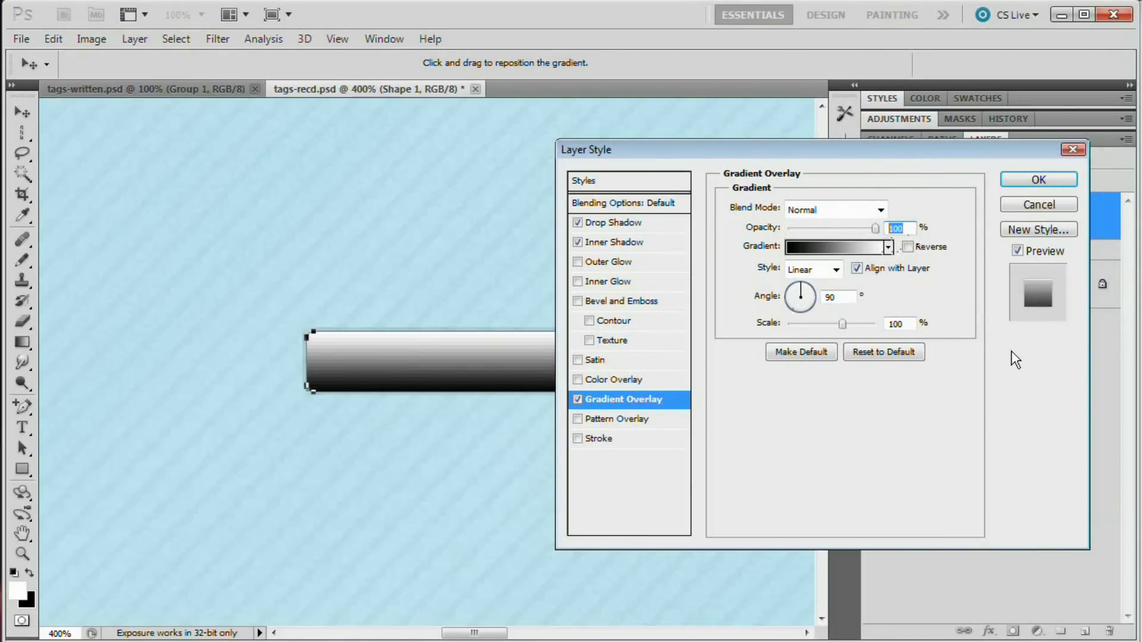
type("50")
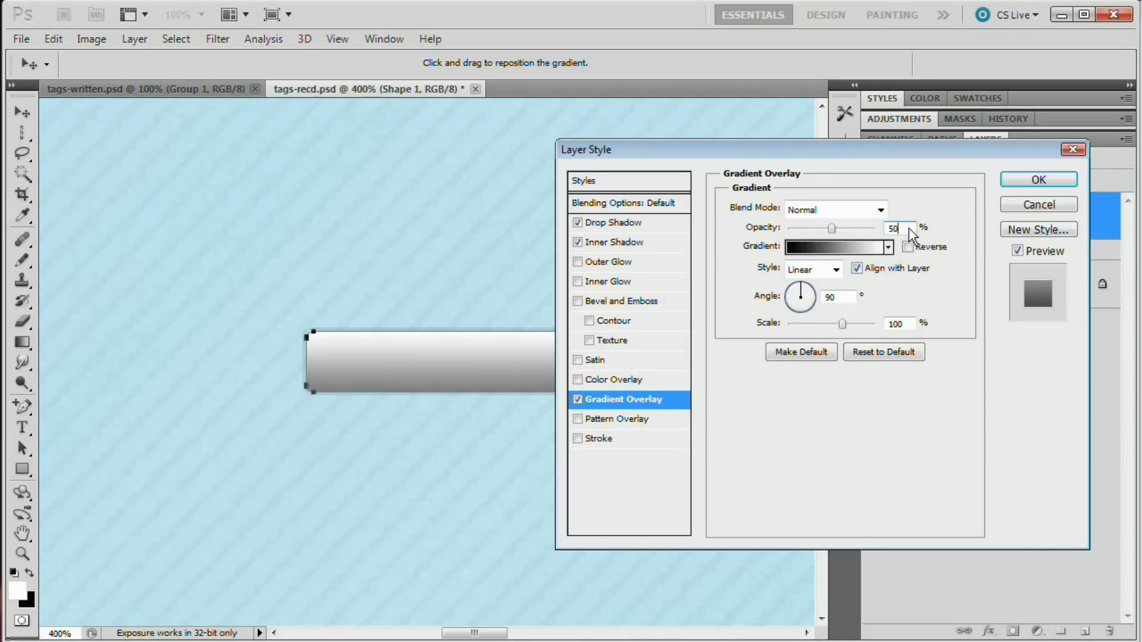
type("0")
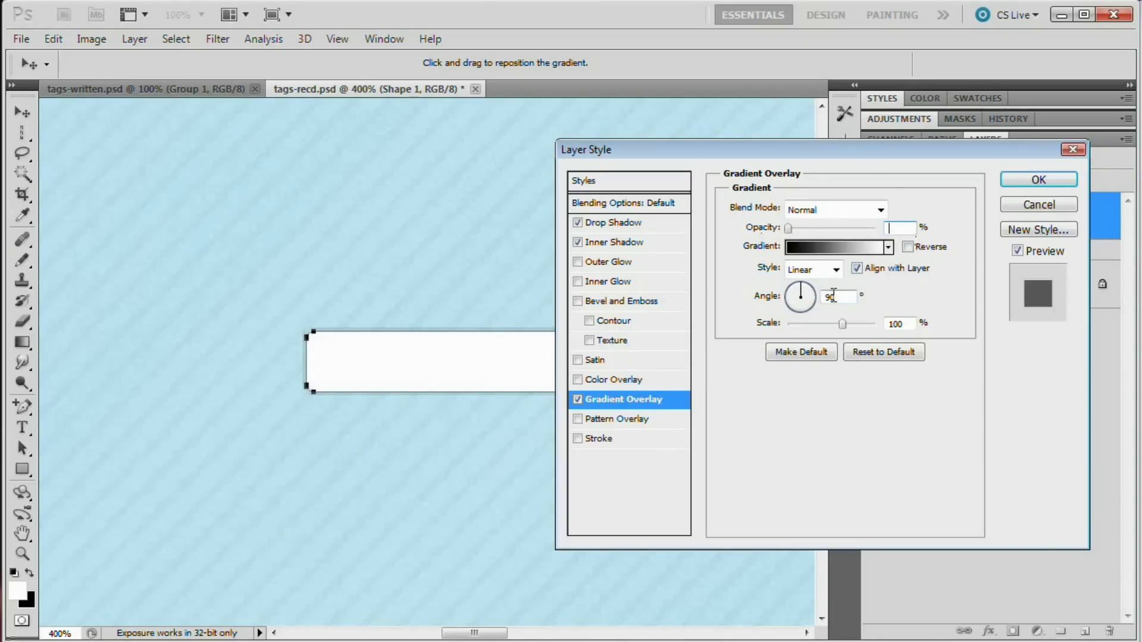
type("100")
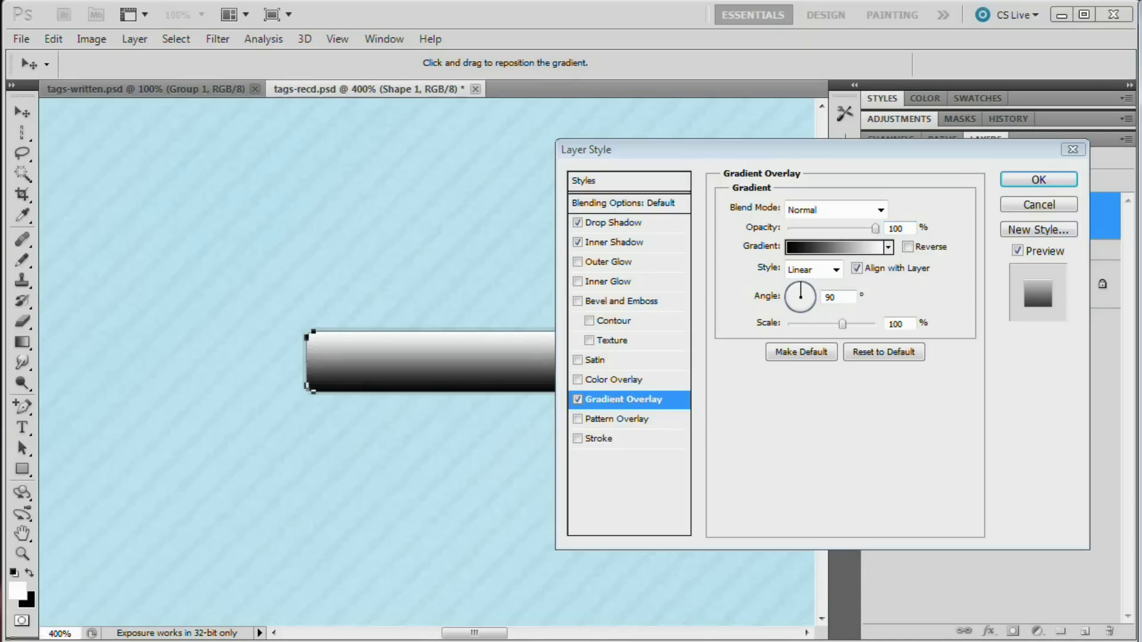
Edit the overlay's gradient and set its starting color stop to 707070
left_click(826, 249)
left_click_drag(828, 348, 855, 135)
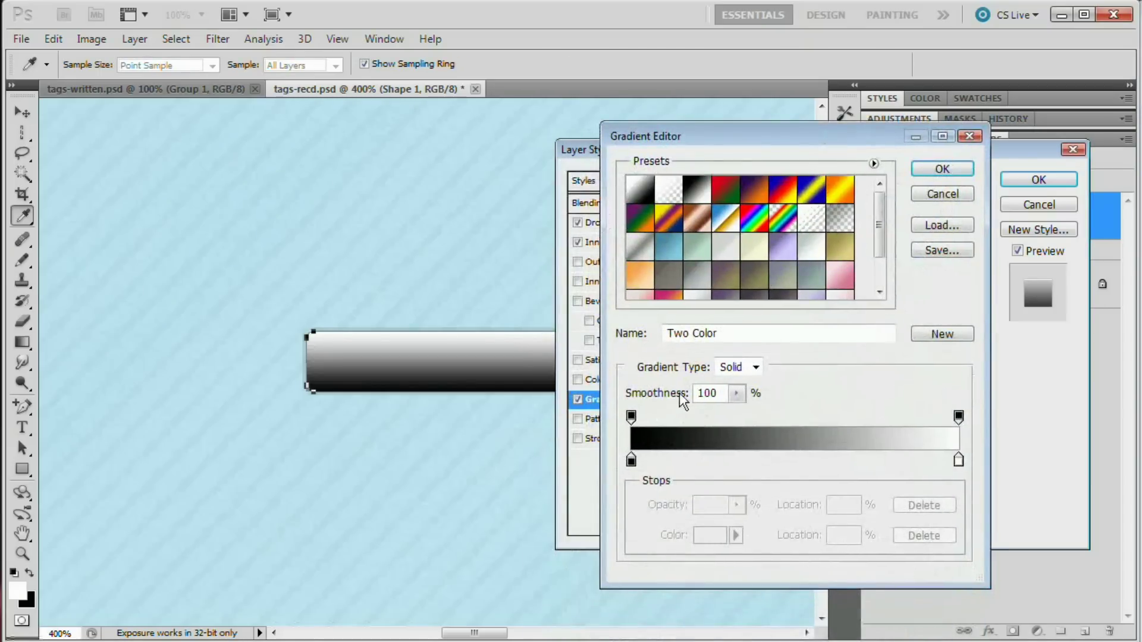
double_click(632, 461)
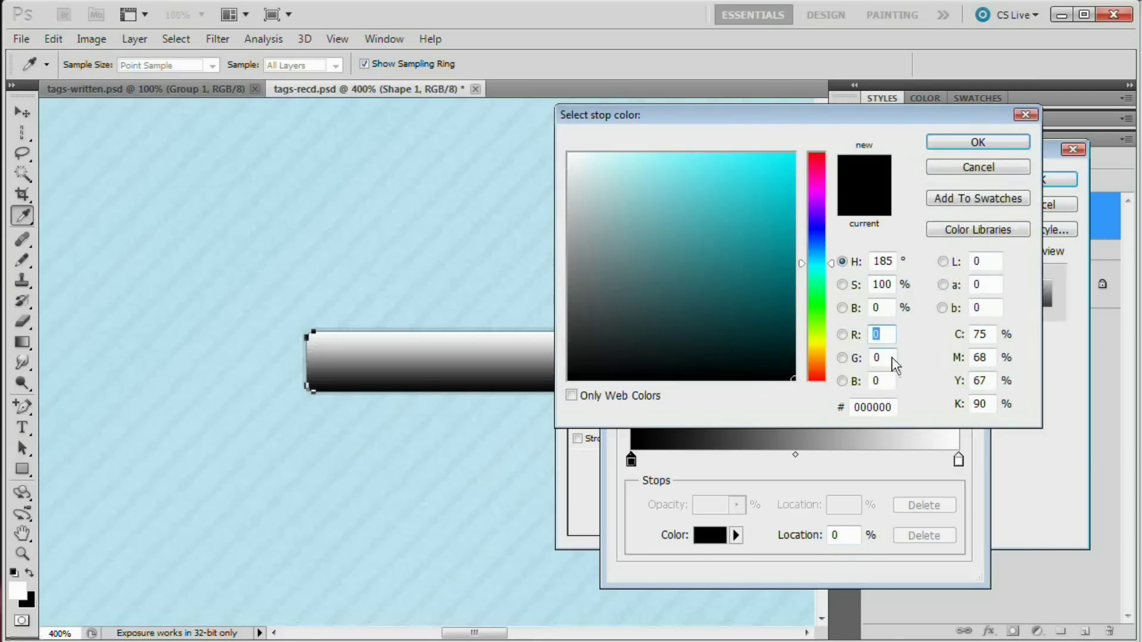
left_click(892, 407)
type("707070")
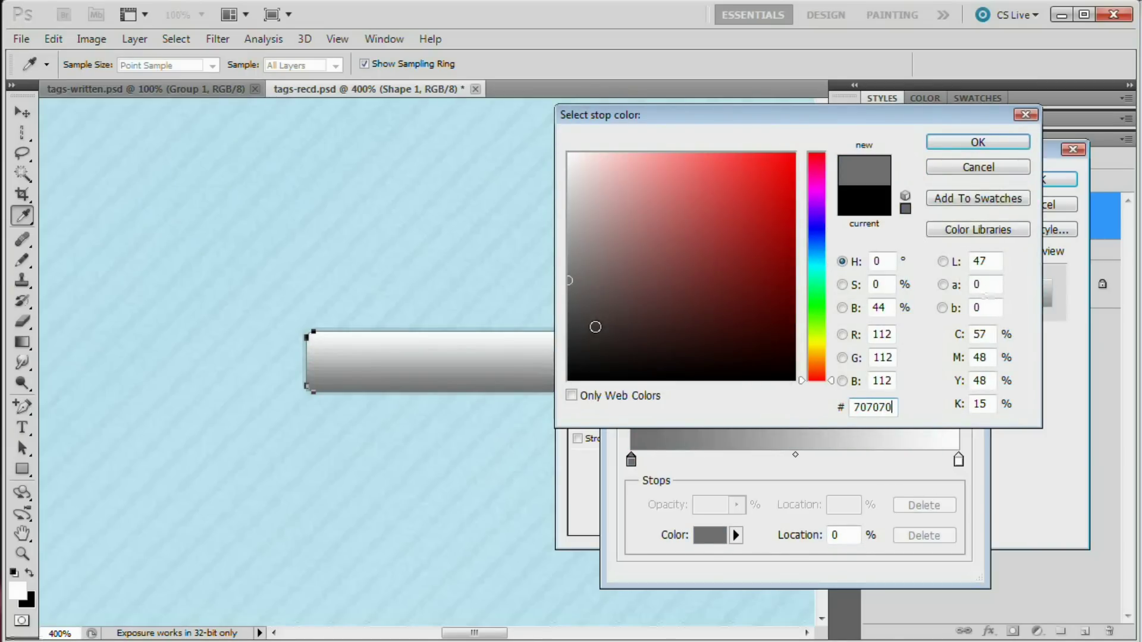
left_click(971, 144)
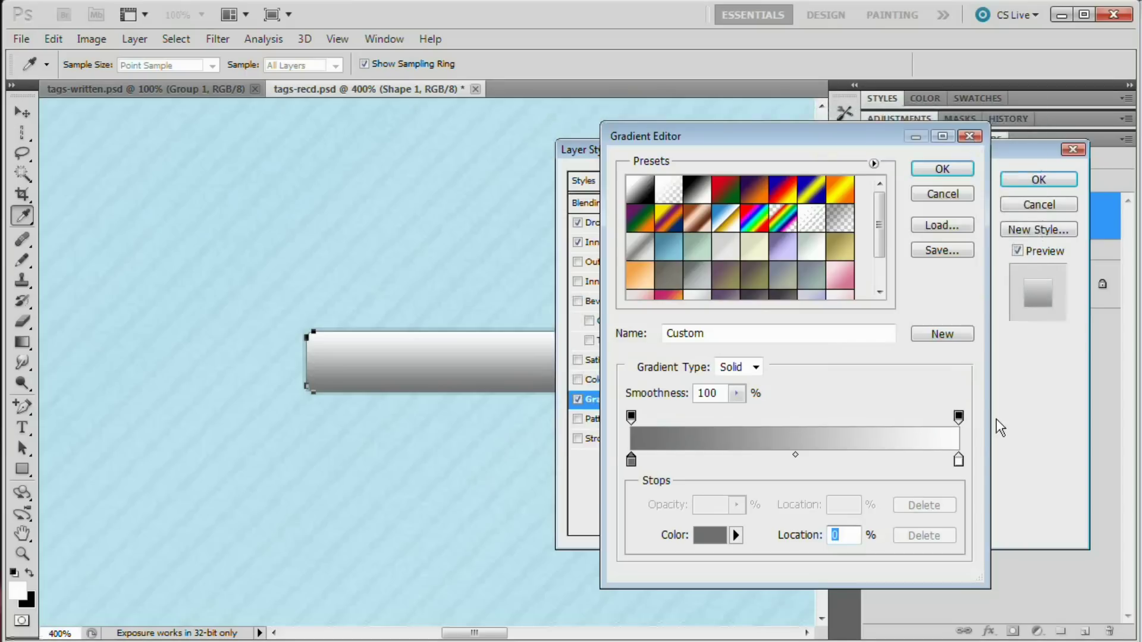
Set the gradient's end color stop to cfcfcf, accept the gradient and set the overlay's opacity to 50%
double_click(958, 460)
left_click(878, 408)
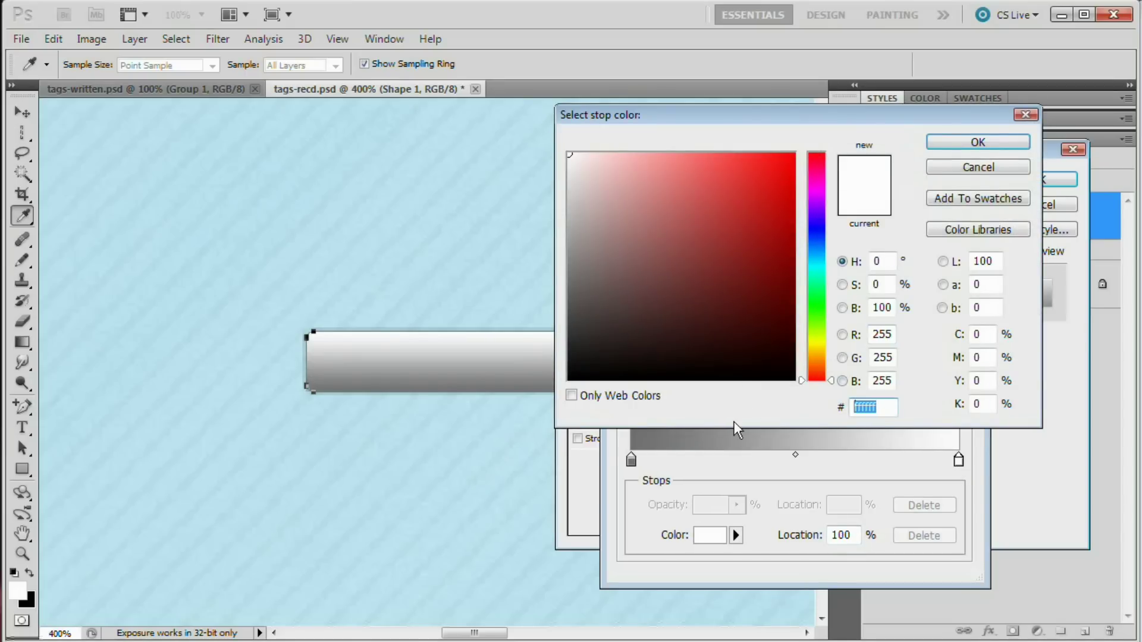
type("cfcfcf")
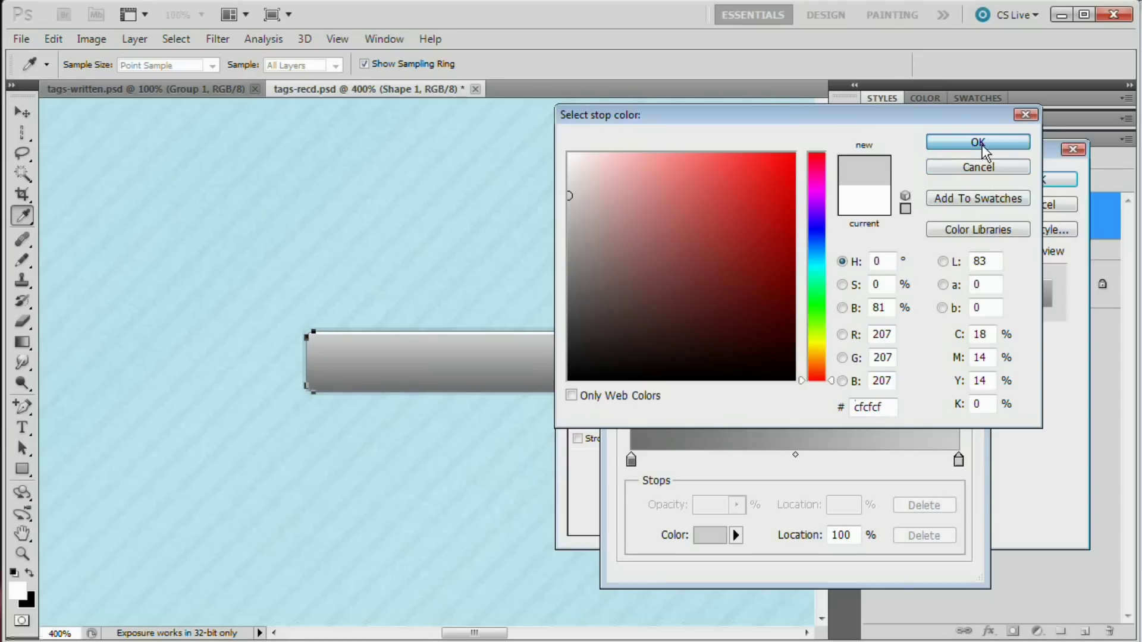
left_click(981, 148)
left_click(935, 176)
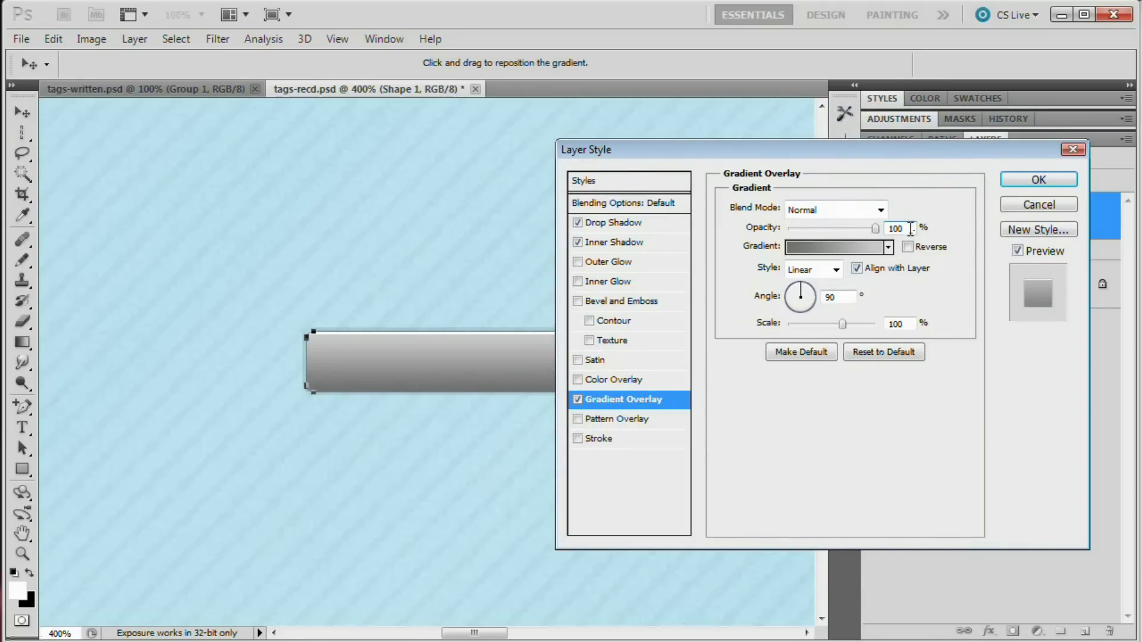
type("50")
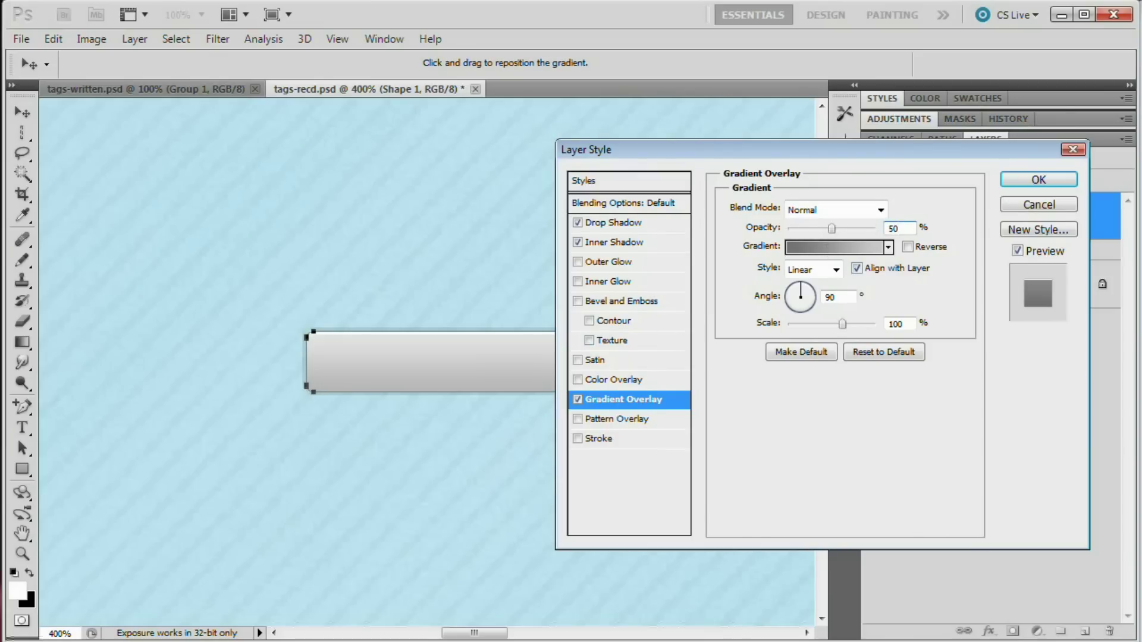
Add a color overlay to the tag shape using the blue color 6ea3bc
left_click(846, 149)
left_click_drag(845, 148, 809, 148)
left_click(586, 371)
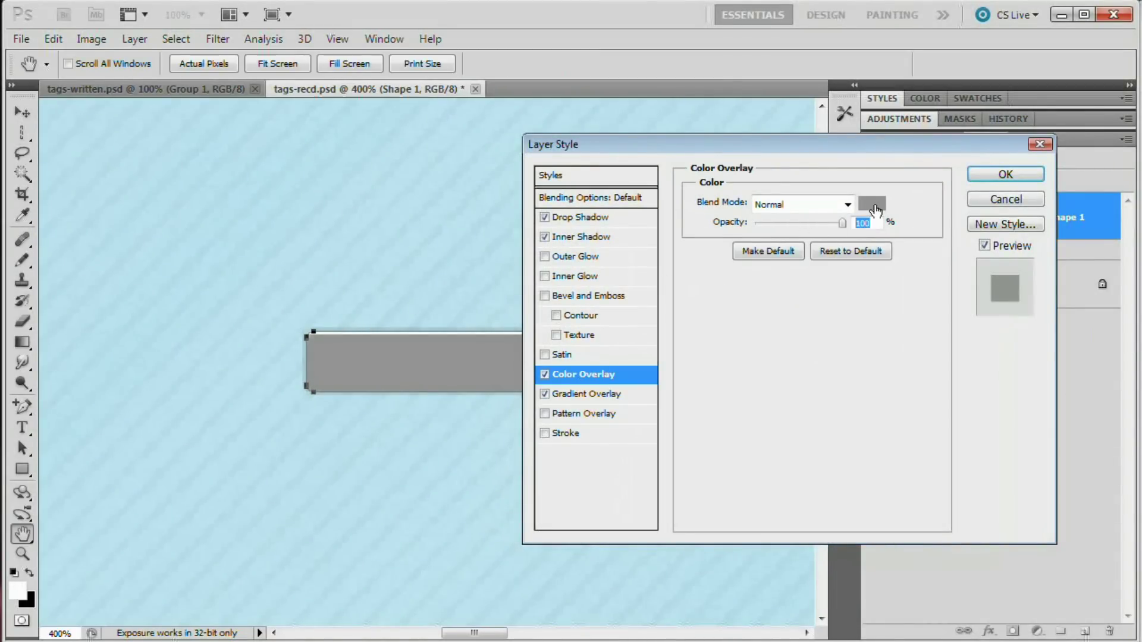
left_click(876, 210)
left_click(894, 408)
type("6ea")
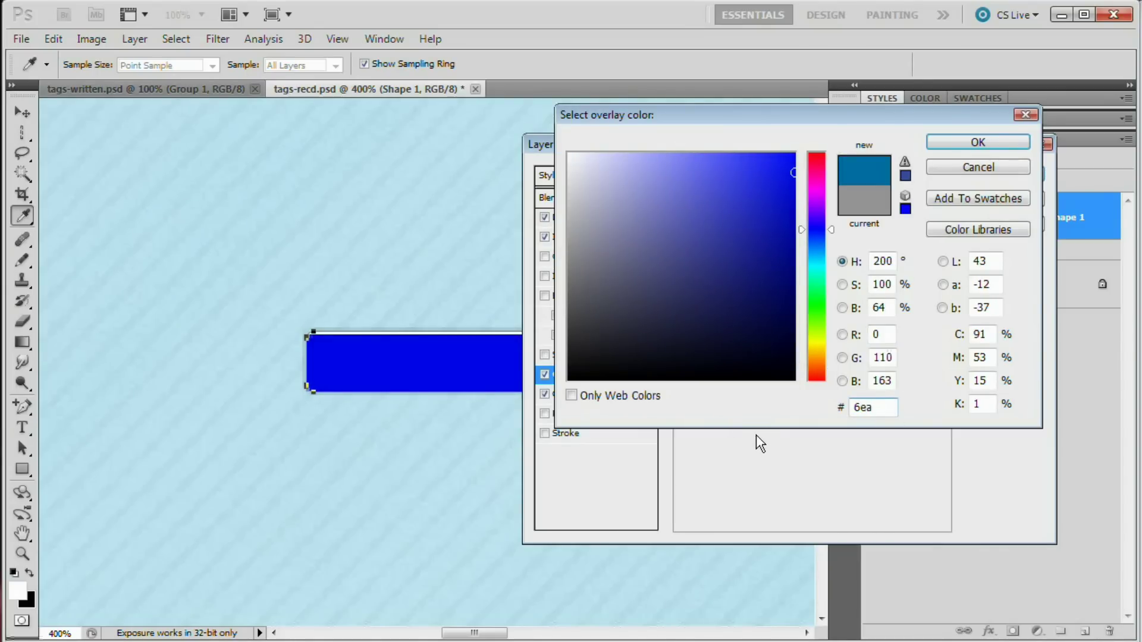
type("3bc")
left_click_drag(829, 128, 852, 237)
left_click(1001, 255)
Set the tag's color overlay blend mode to Screen, compare the tag with and without the overlay, and accept the layer style
left_click(830, 203)
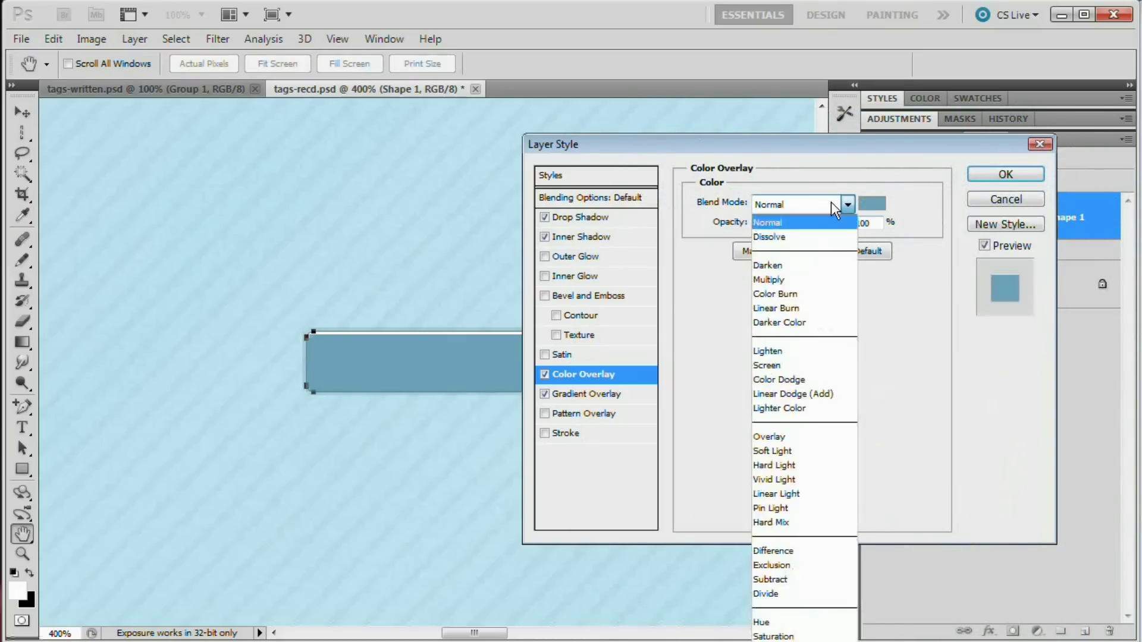
left_click(780, 365)
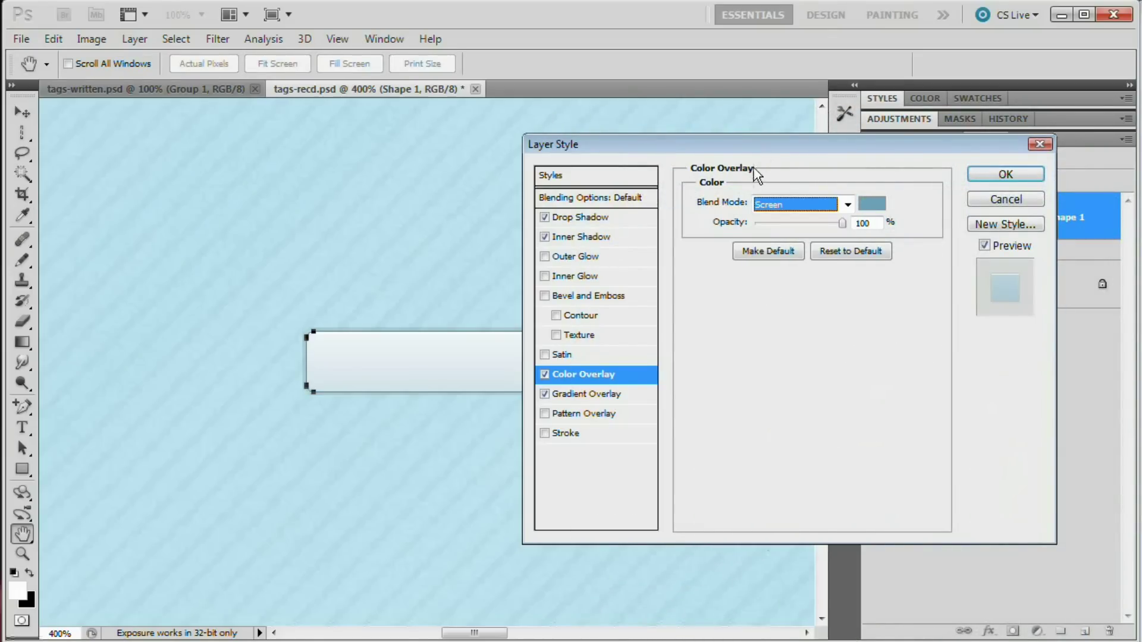
left_click_drag(754, 145, 780, 134)
left_click(570, 365)
left_click(569, 365)
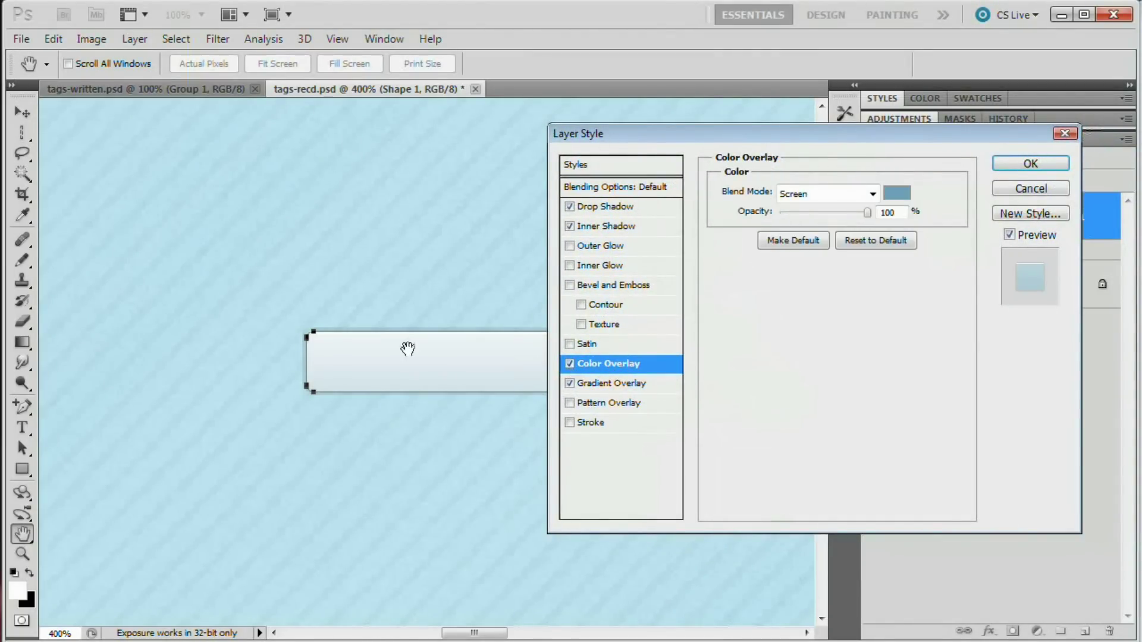
left_click(1055, 165)
Cut a small circular hole near the tag's pointed end with an ellipse subtracted from the shape
key("a")
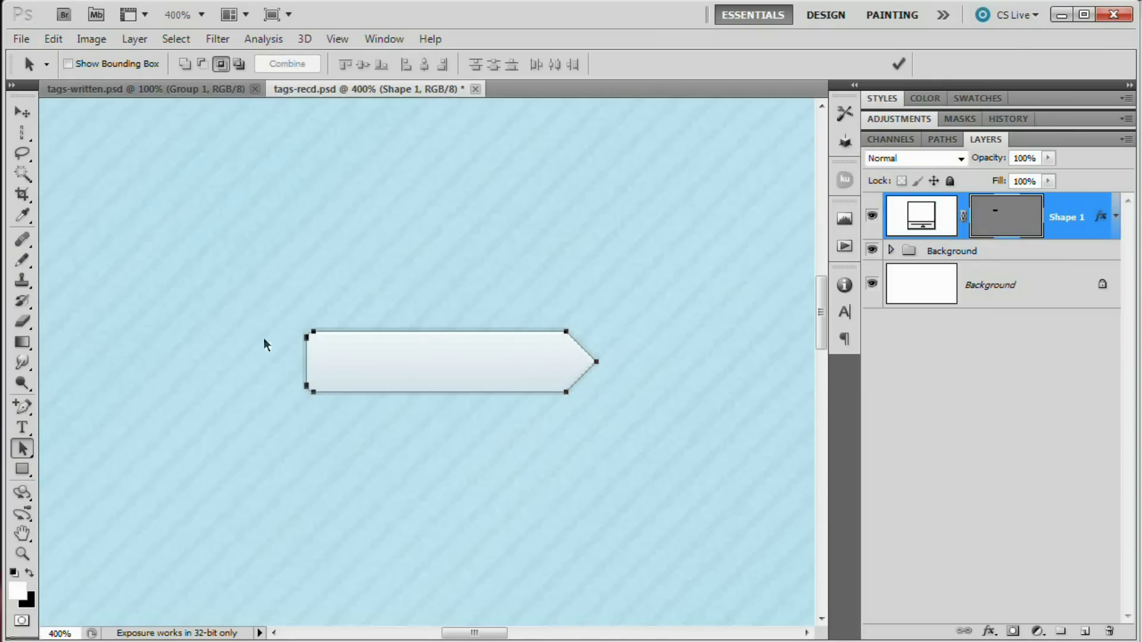
left_click_drag(22, 469, 102, 504)
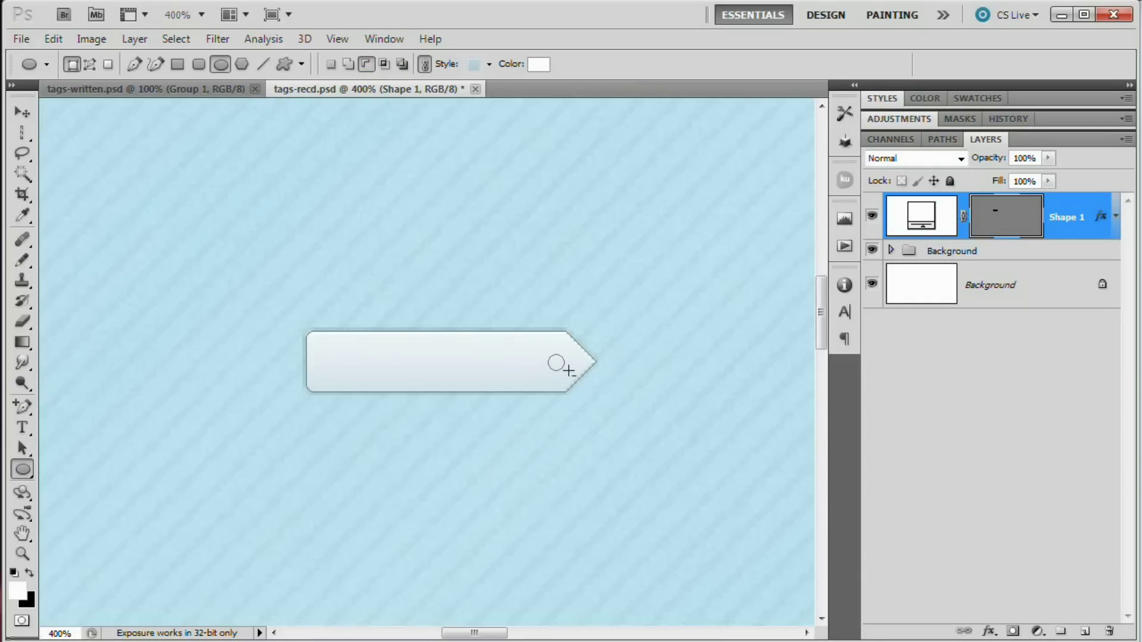
left_click_drag(574, 372, 575, 373)
left_click(1015, 279)
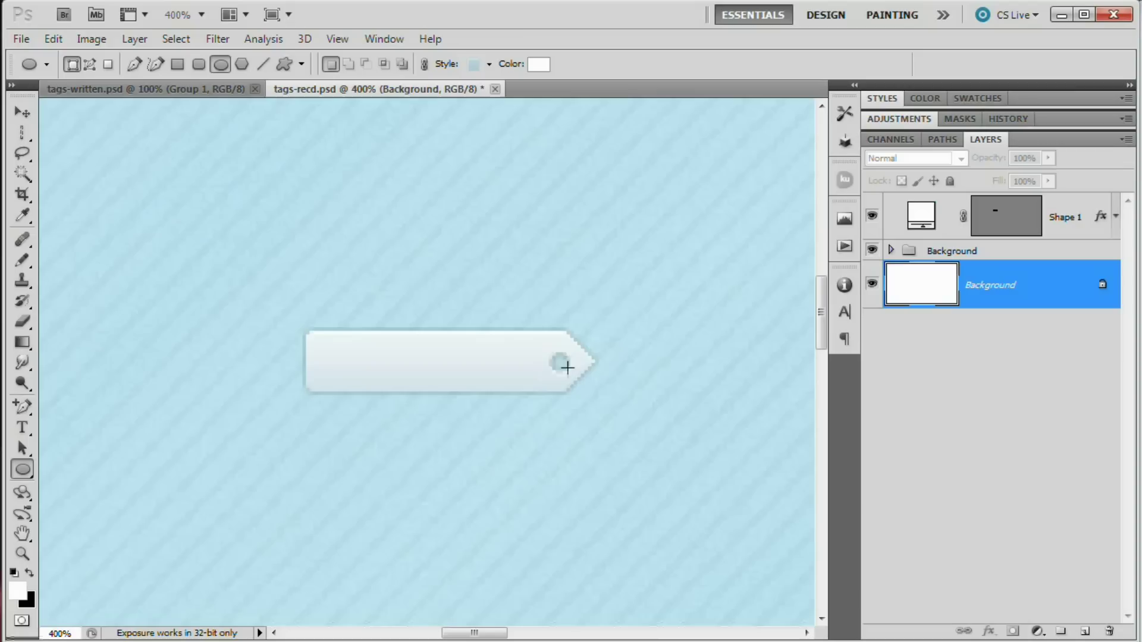
left_click(918, 227)
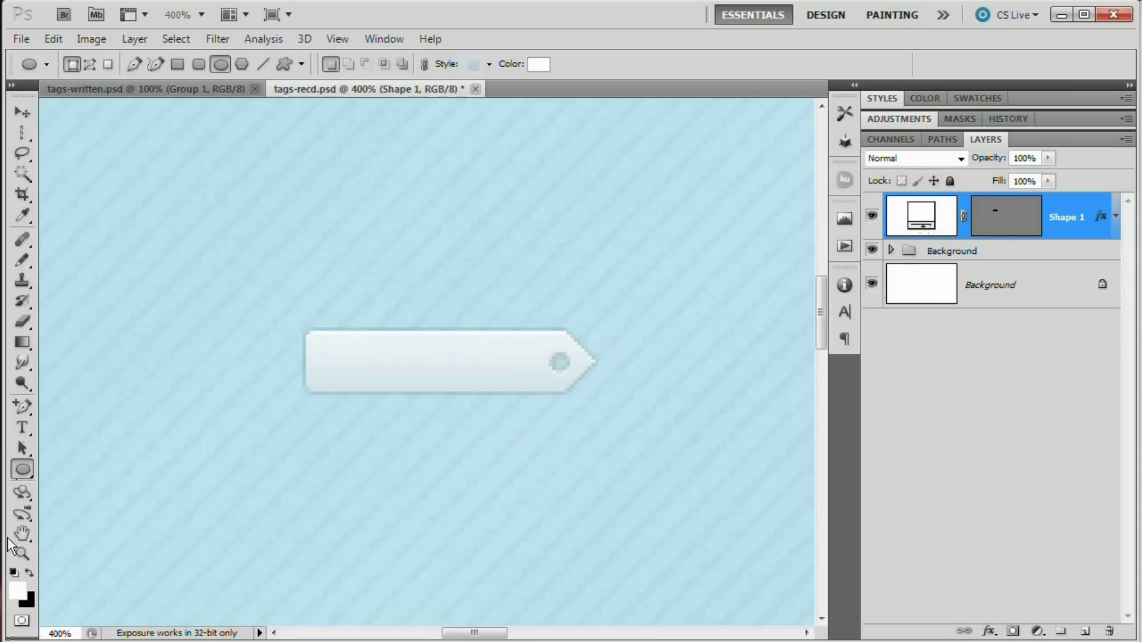
Add the text "tutorials" to the tag in Arial Regular, 10 pt, colored black 000000
left_click(28, 435)
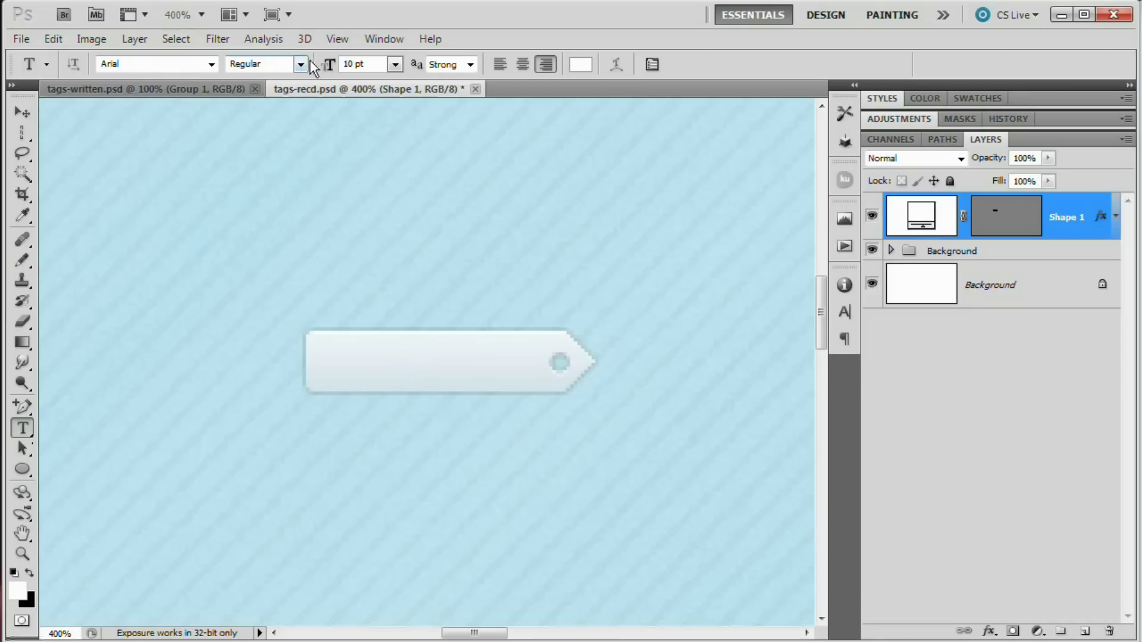
left_click(581, 64)
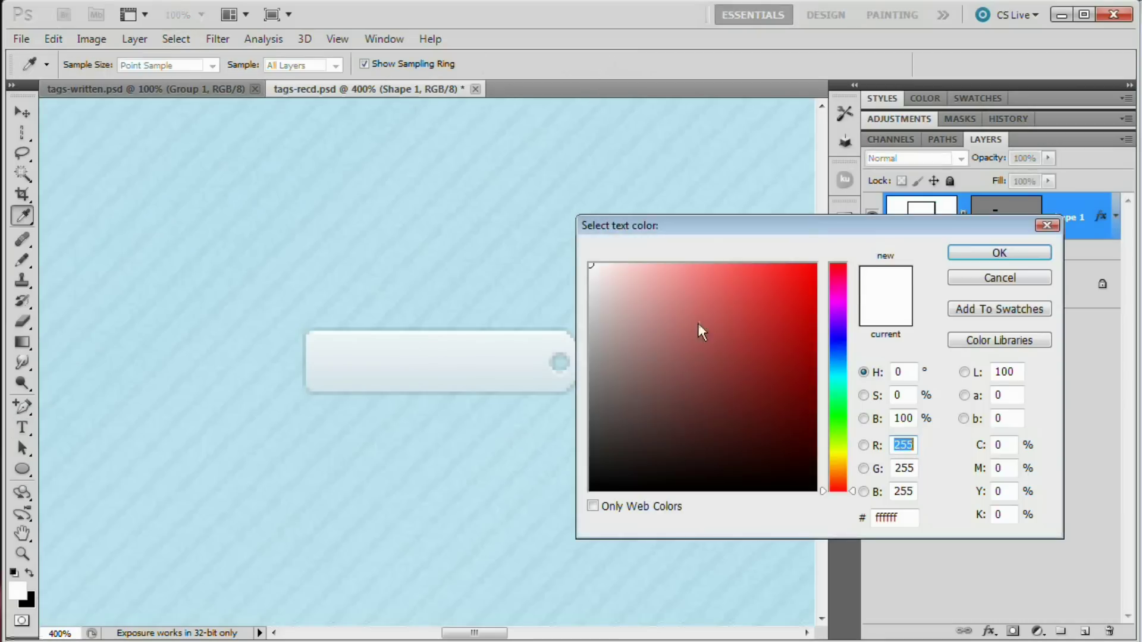
type("000000")
left_click(1000, 253)
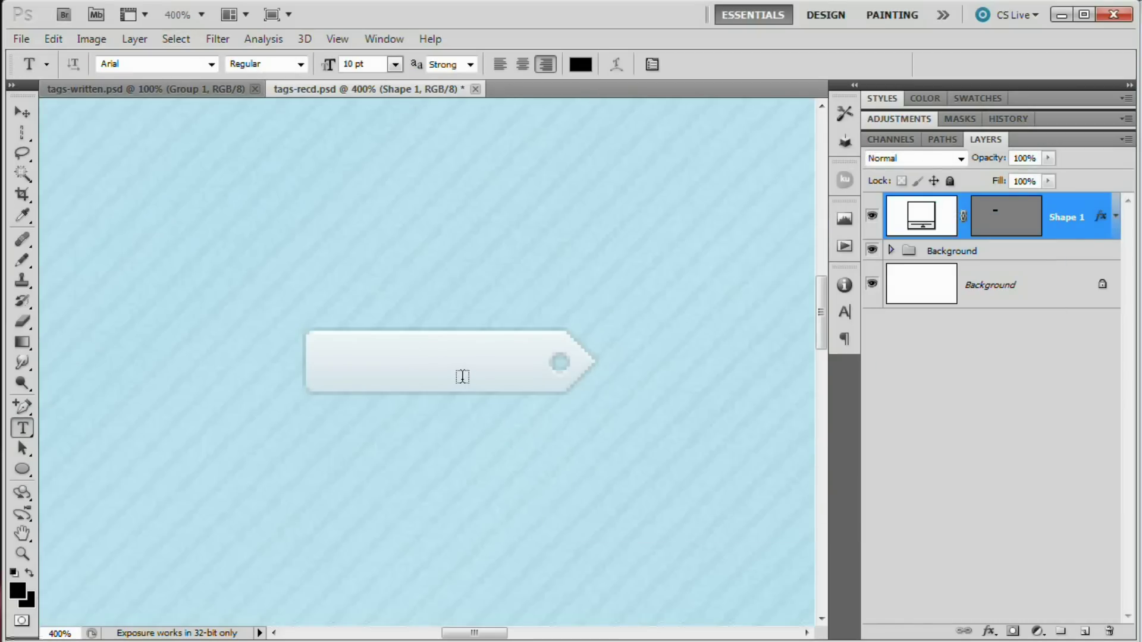
left_click(420, 365)
type("tutorials")
key("ctrl+Return")
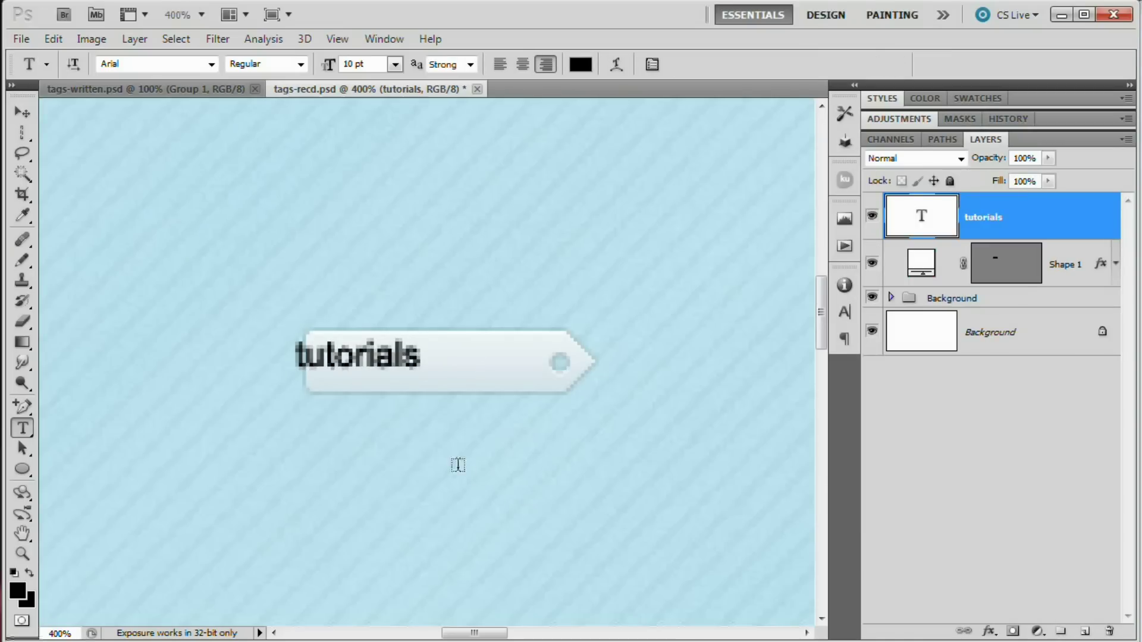
Move the text so it is vertically centered on the tag with a small gap before the hole
left_click(22, 111)
left_click_drag(393, 366, 517, 373)
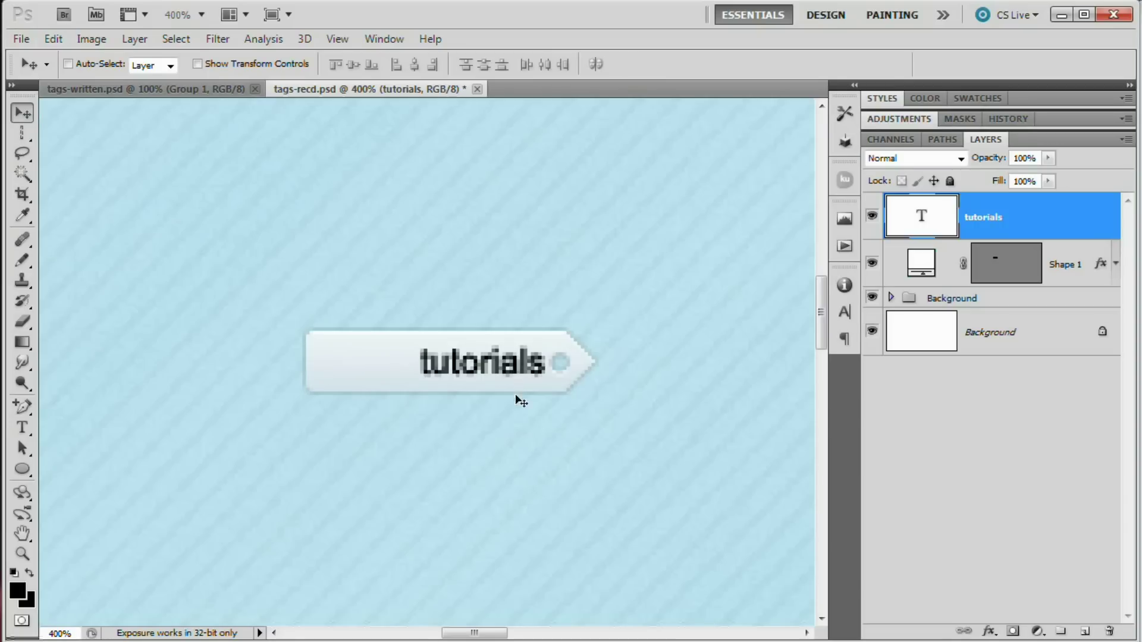
key("Right")
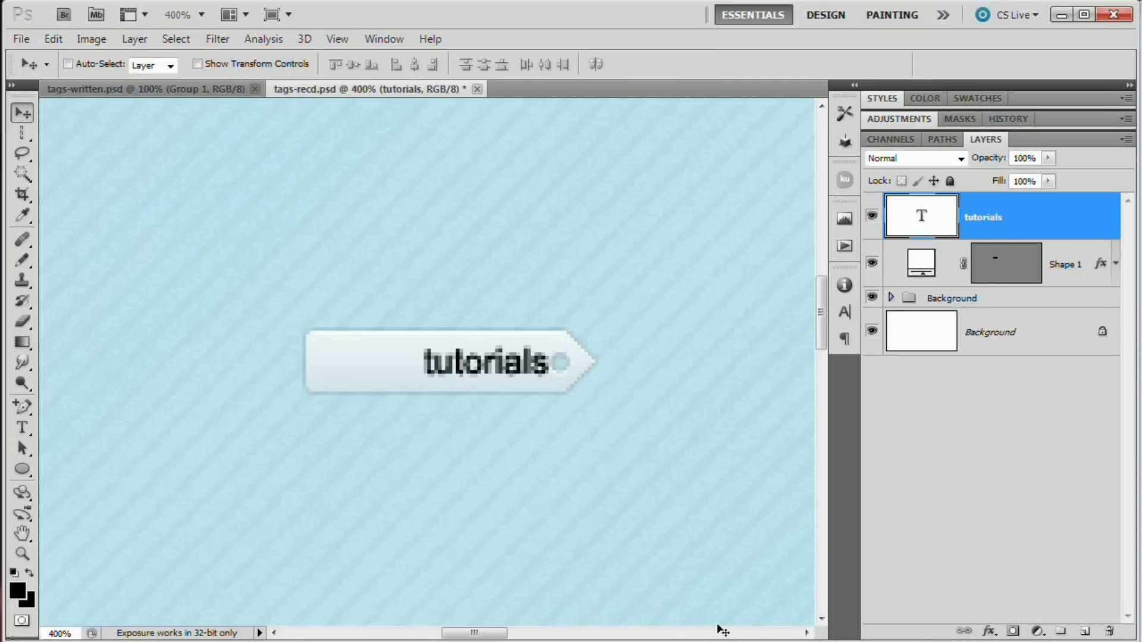
key("Left")
key("Left")
key("Left")
key("Left")
key("Left")
key("Left")
key("Left")
key("Left")
key("Left")
key("Left")
key("Left")
key("Left")
key("Left")
key("Left")
key("Left")
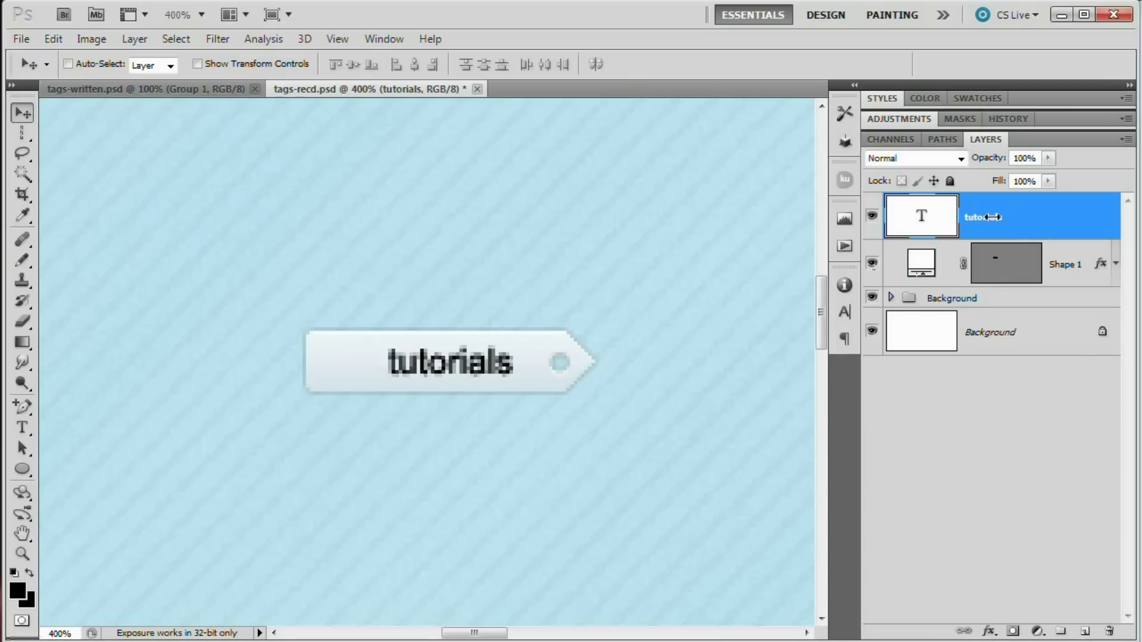
Add a drop shadow to the text layer with Normal blend mode and white color ffffff
left_click(144, 37)
mouse_move(208, 134)
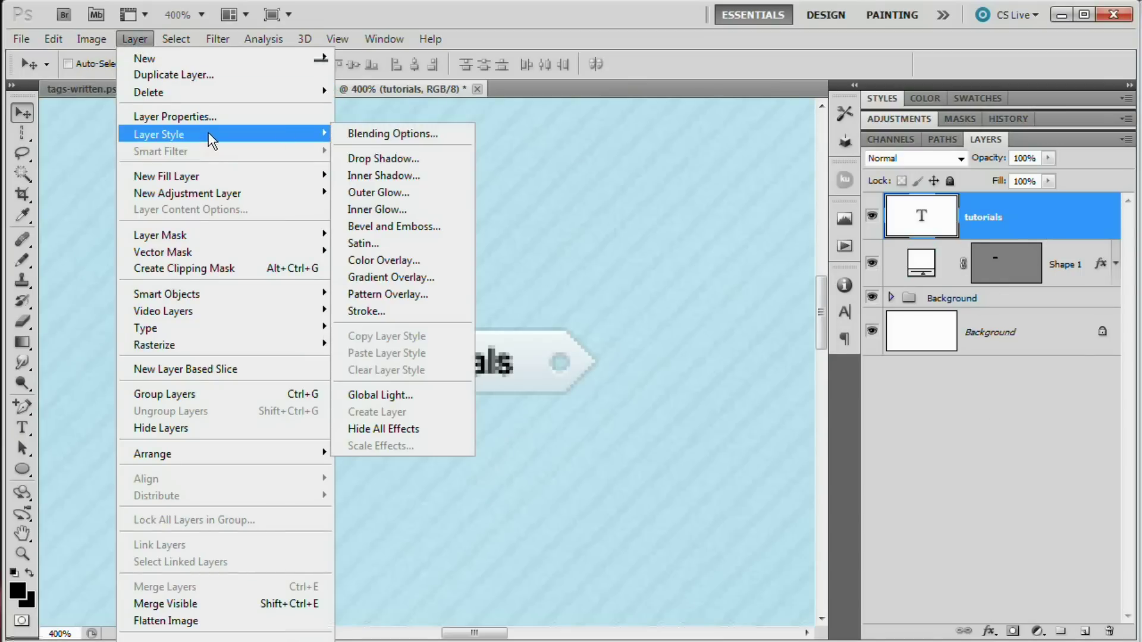
left_click(380, 158)
left_click_drag(767, 137, 810, 162)
left_click(857, 224)
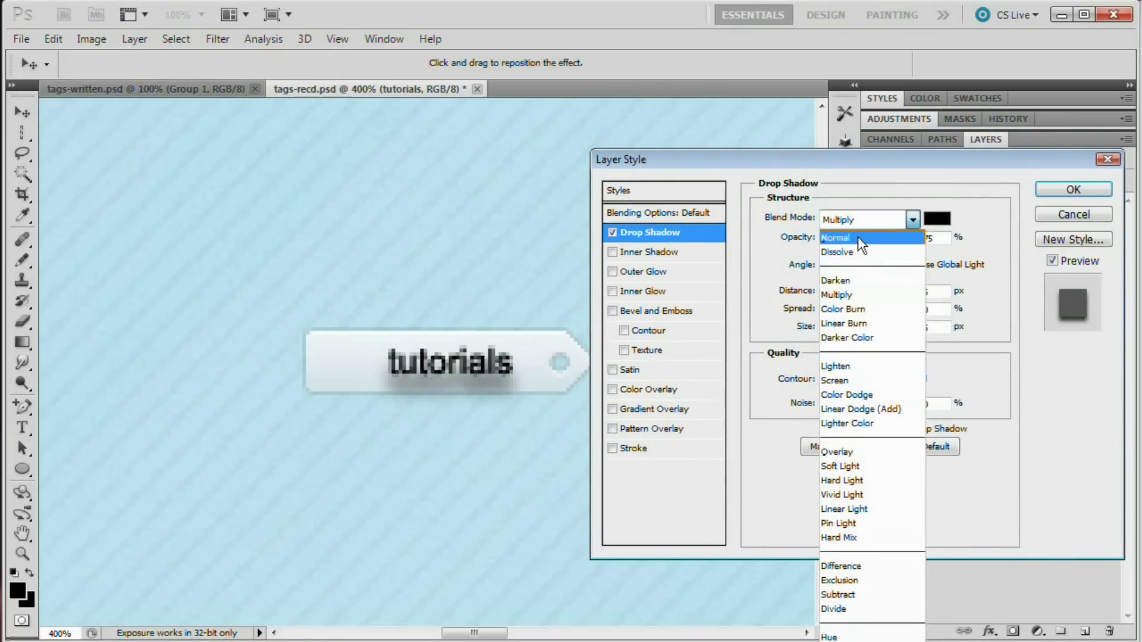
left_click(857, 233)
left_click(938, 219)
left_click_drag(724, 349, 509, 220)
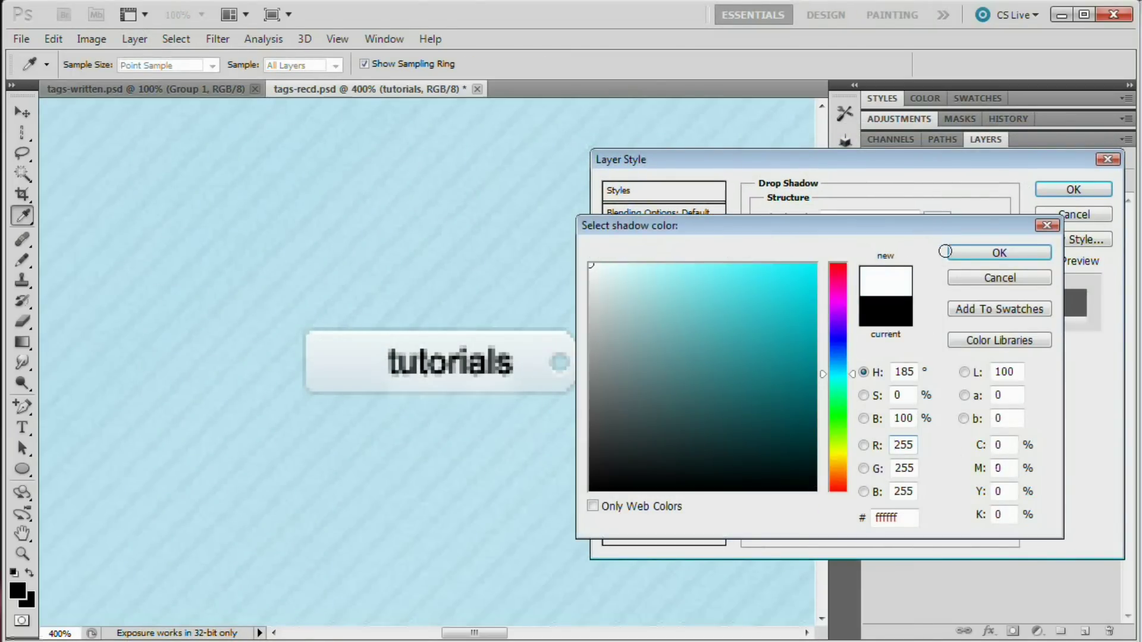
left_click(999, 255)
Set the text's drop shadow to 60% opacity, 1 px distance and 0 px size
type("60")
key("Tab")
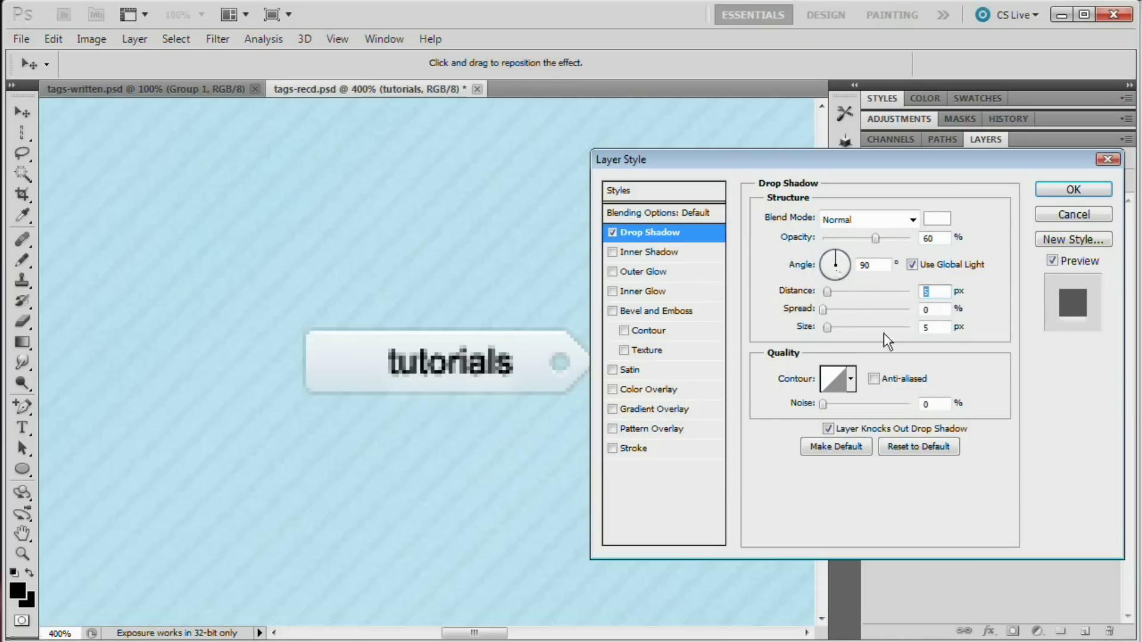
type("1")
double_click(938, 326)
type("0")
Add an inner shadow to the text with 30% opacity, 1 px distance and 0 px size
left_click(635, 249)
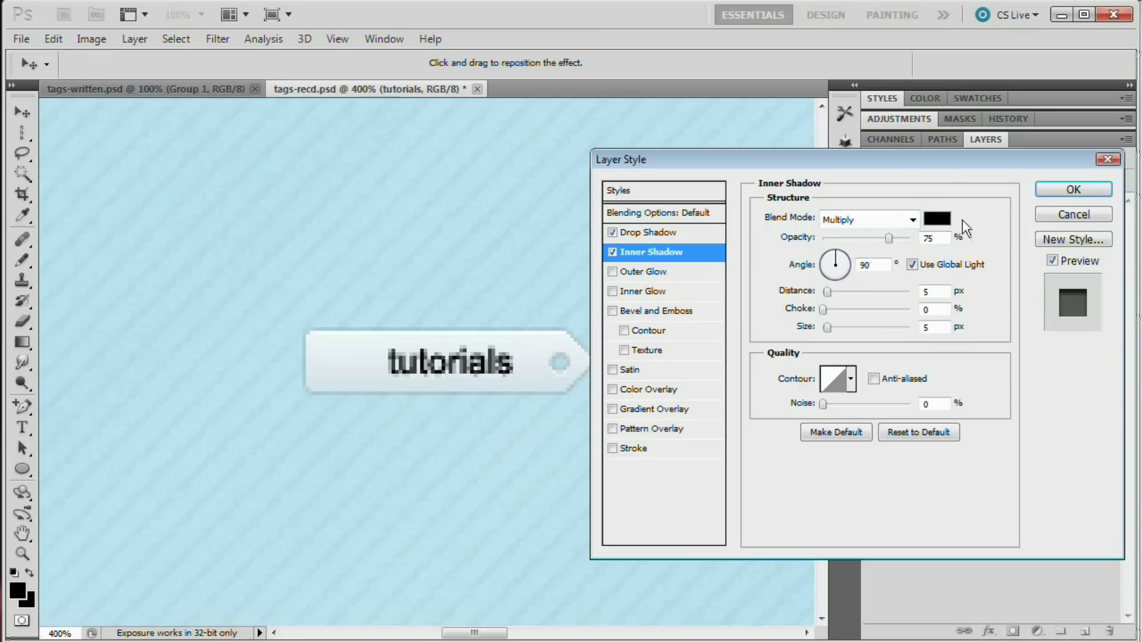
left_click(934, 238)
type("30")
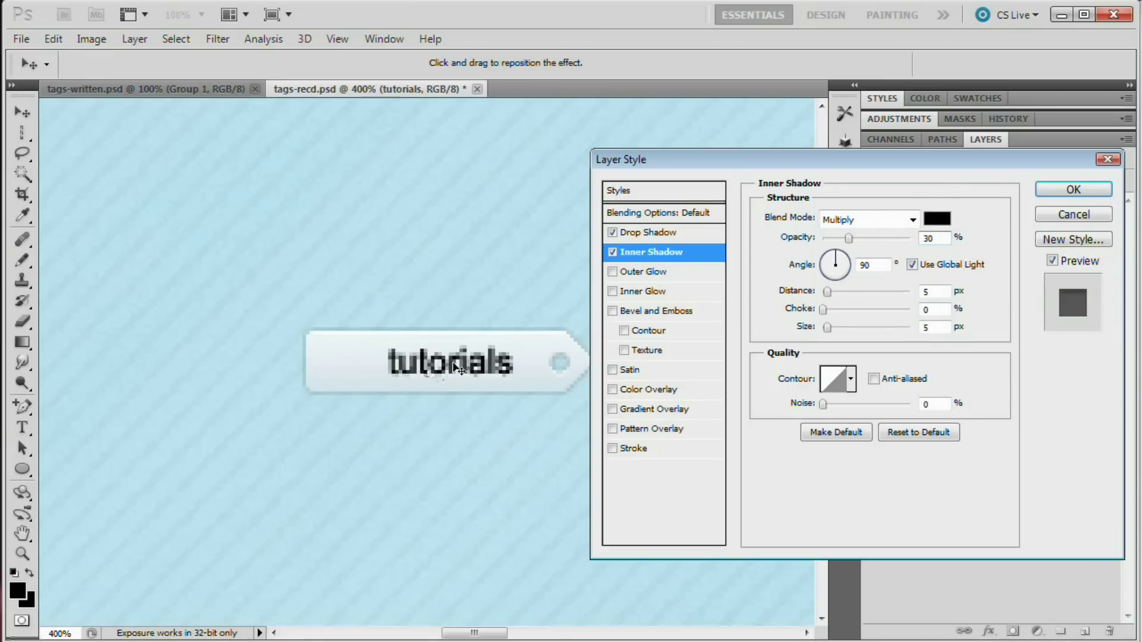
key("Tab")
type("1")
key("Tab")
key("Tab")
type("0")
Add a color overlay to the text using the color 328ba6 and accept the layer style
left_click(650, 391)
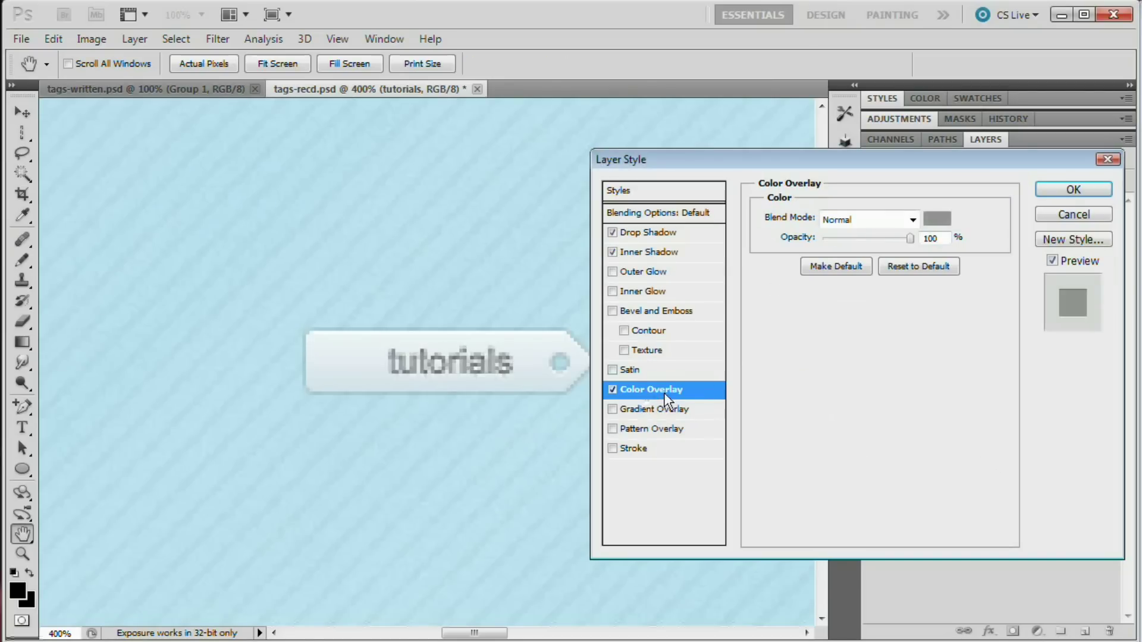
left_click_drag(886, 165, 882, 159)
left_click(939, 222)
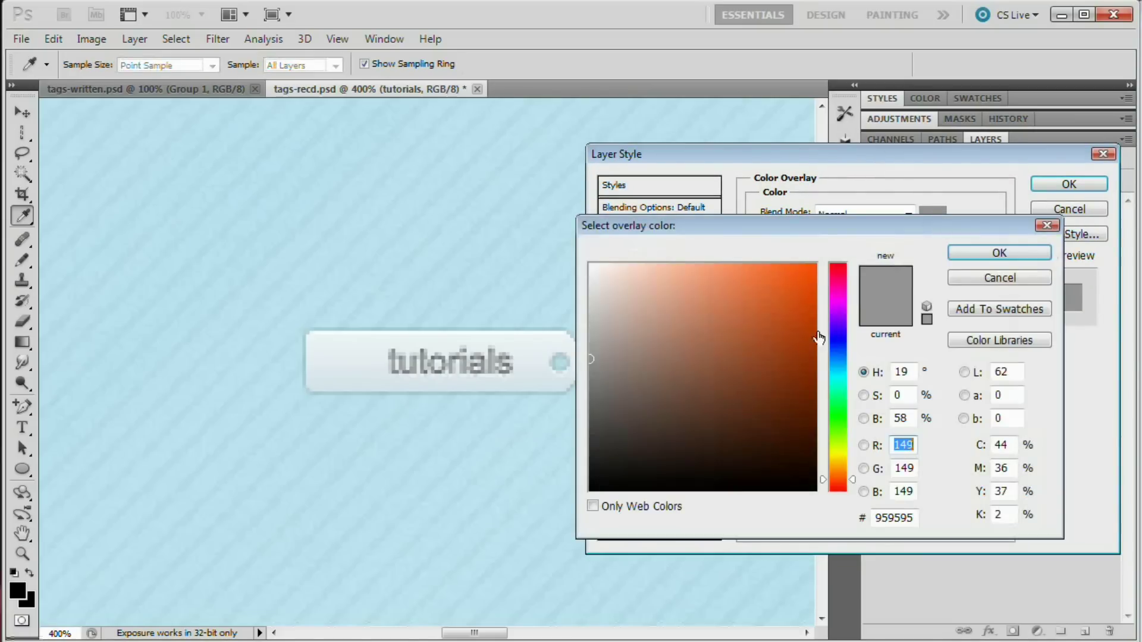
left_click(915, 518)
type("328ba6")
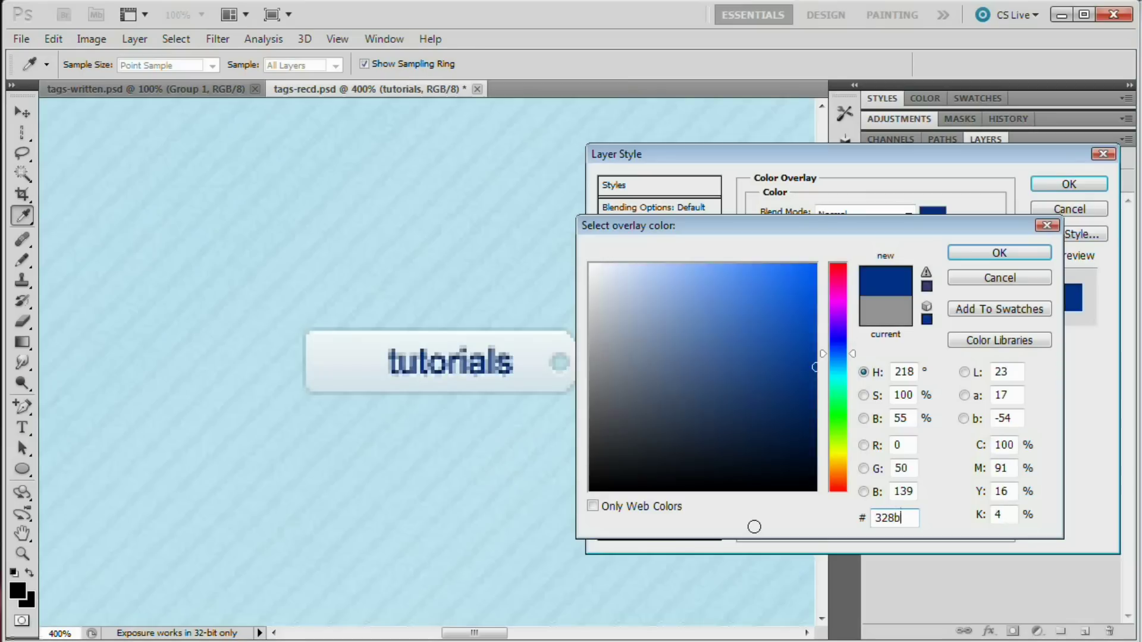
left_click(1022, 249)
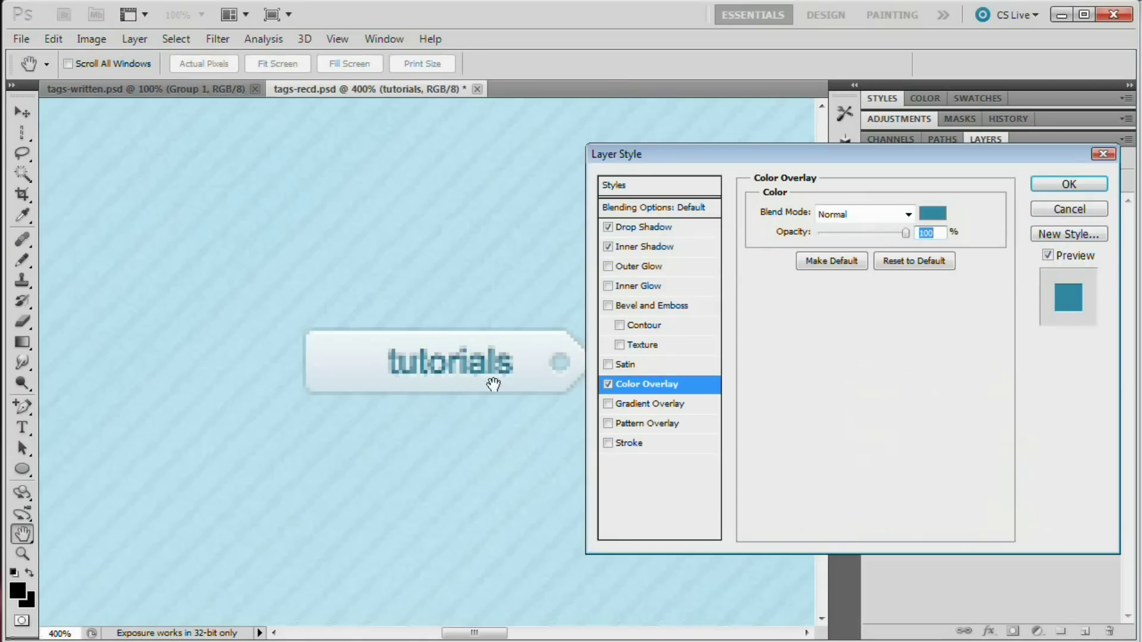
left_click(1084, 184)
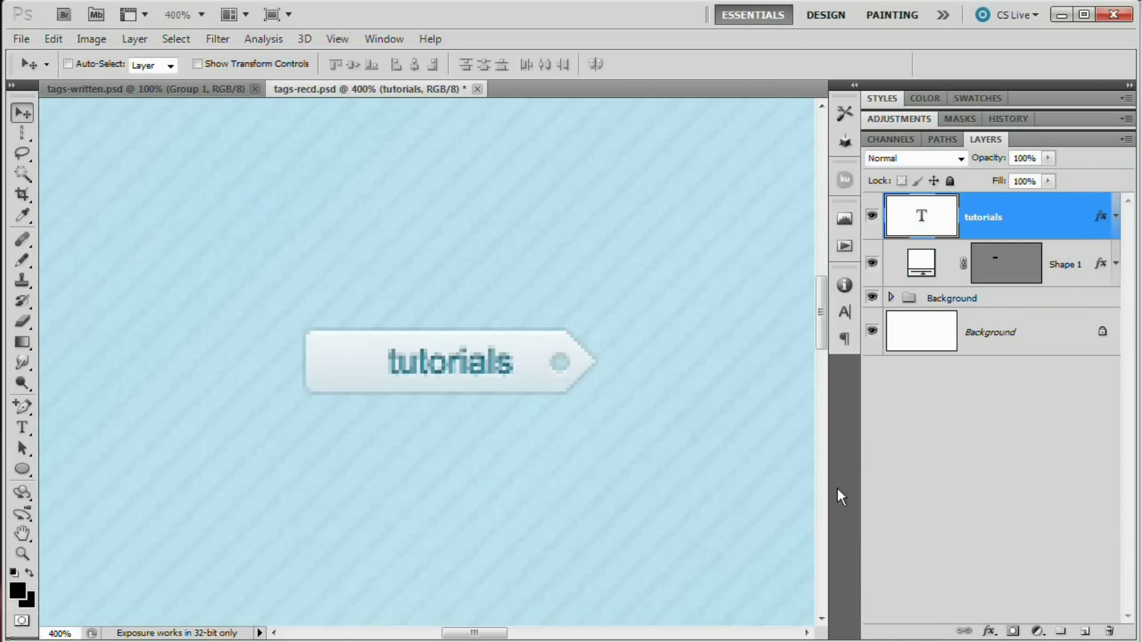
Shorten the tag by moving the anchor points of its rounded end closer to the text with the Direct Selection tool
left_click(22, 448)
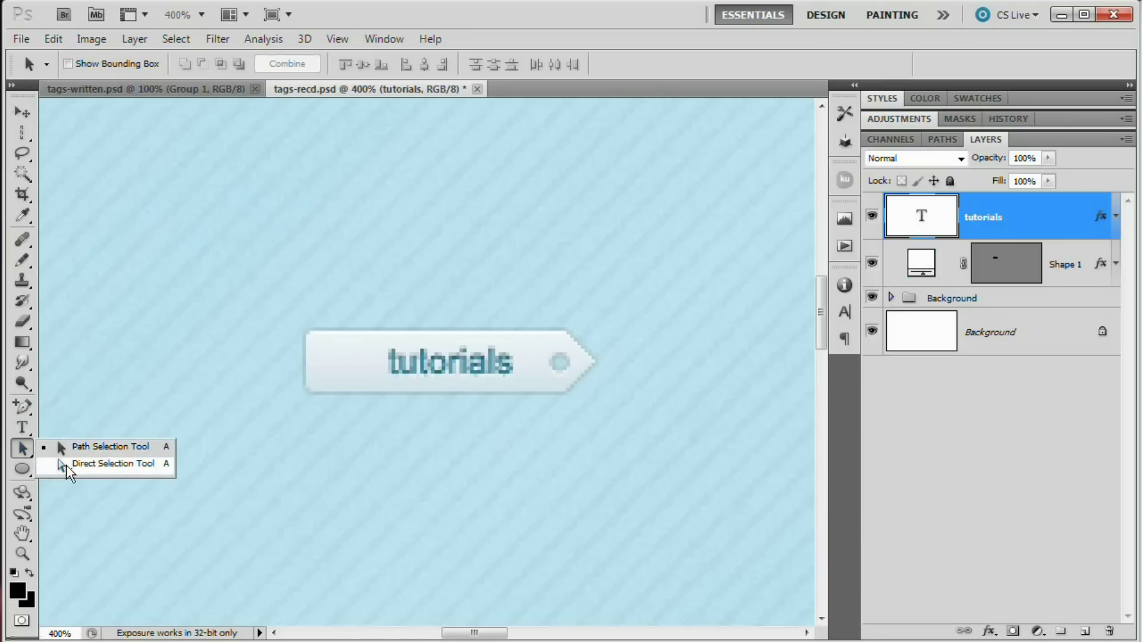
left_click(166, 467)
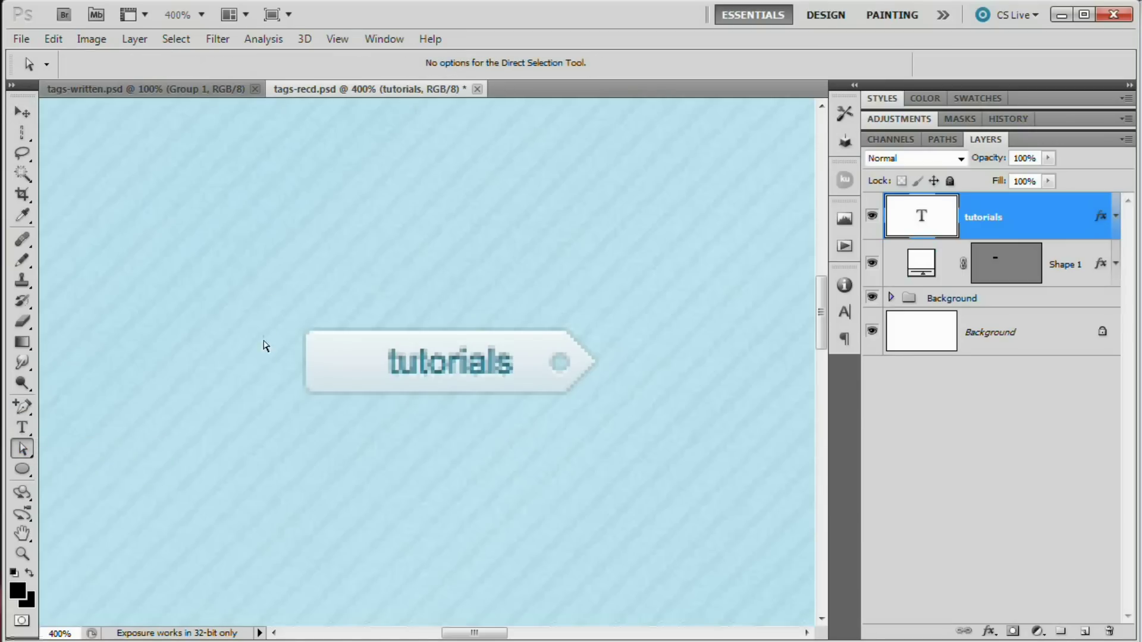
left_click(274, 307)
left_click(574, 269)
left_click(1021, 269)
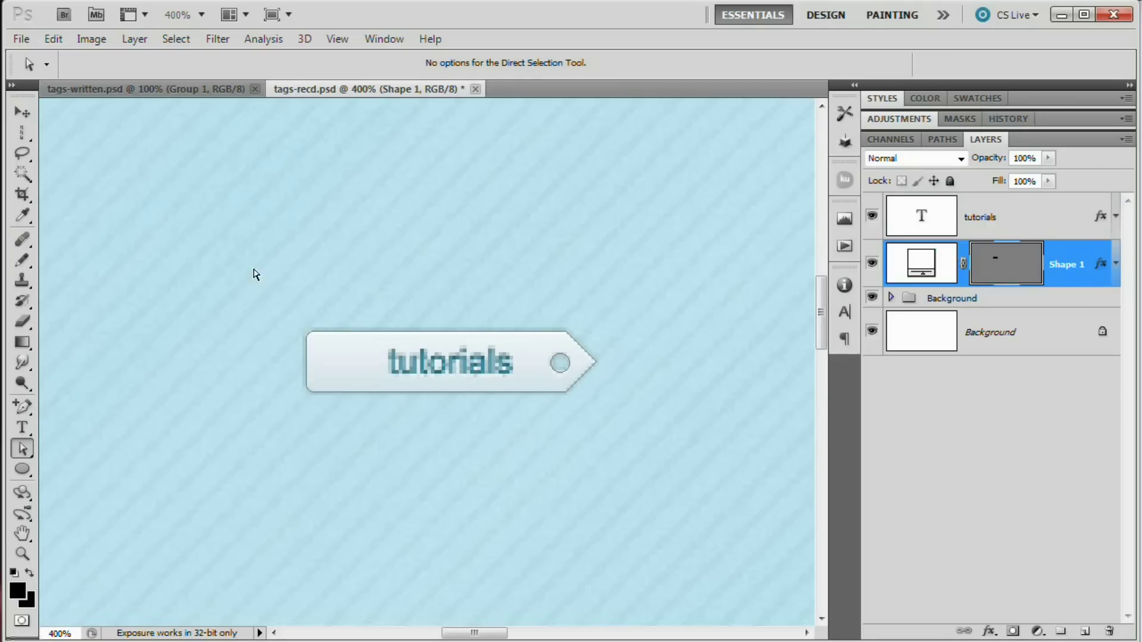
left_click_drag(255, 274, 348, 448)
key("shift+Right")
key("shift+Right")
key("shift+Right")
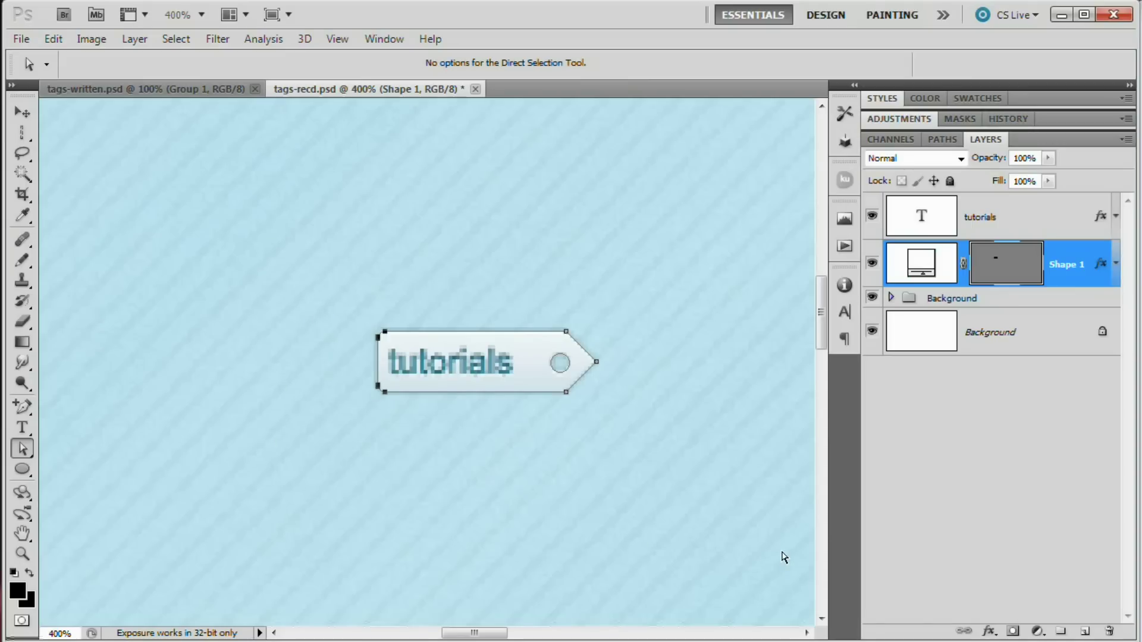
Fine-tune the position of the rounded end's anchor points to leave an even margin before the text
key("Right")
key("Right")
key("Right")
key("Right")
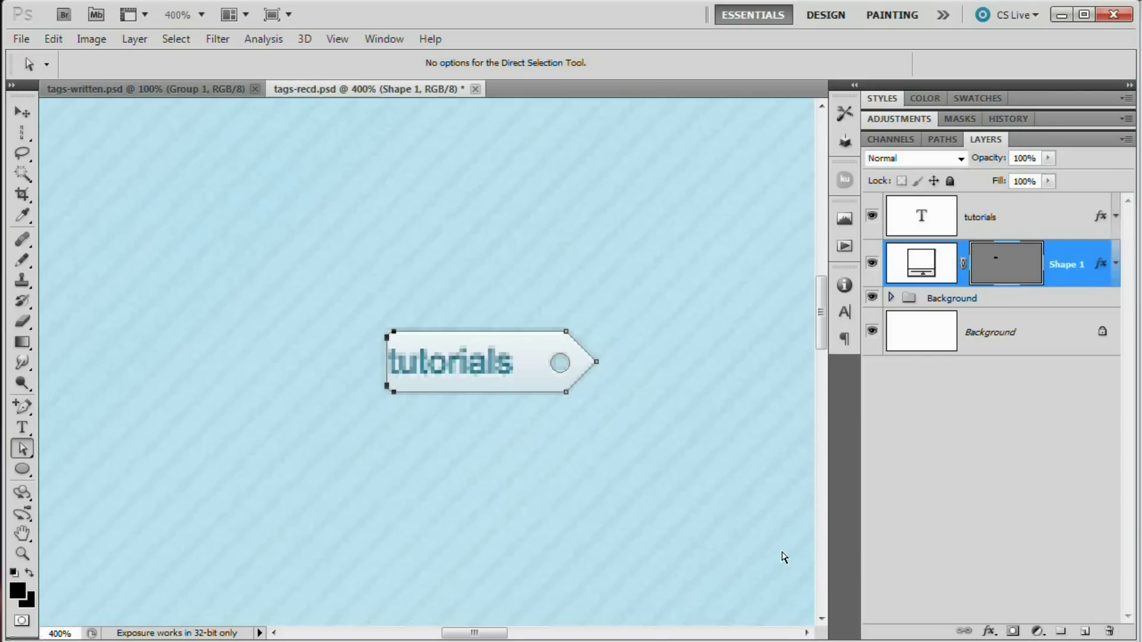
key("Left")
key("Left")
key("Left")
key("Left")
key("Left")
key("Left")
key("Left")
key("Left")
key("Left")
key("Left")
key("Left")
key("Left")
key("Left")
key("Left")
key("Left")
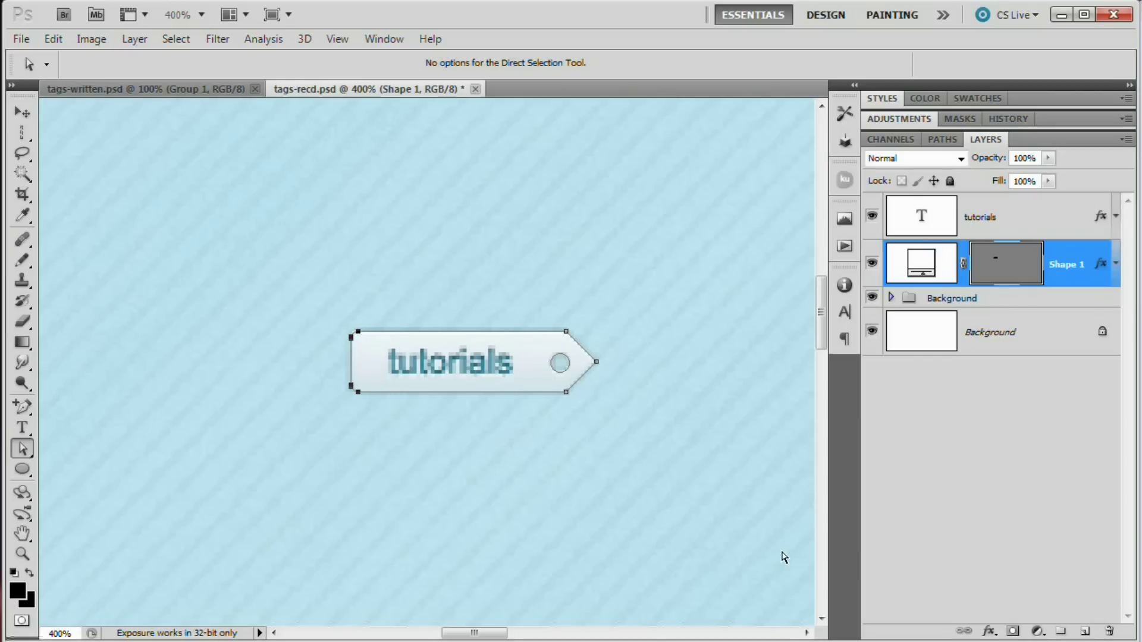
Examine the tag at 100% zoom without its path outline, and select the tutorials text layer
left_click(634, 502)
scroll(588, 394, "up", 1)
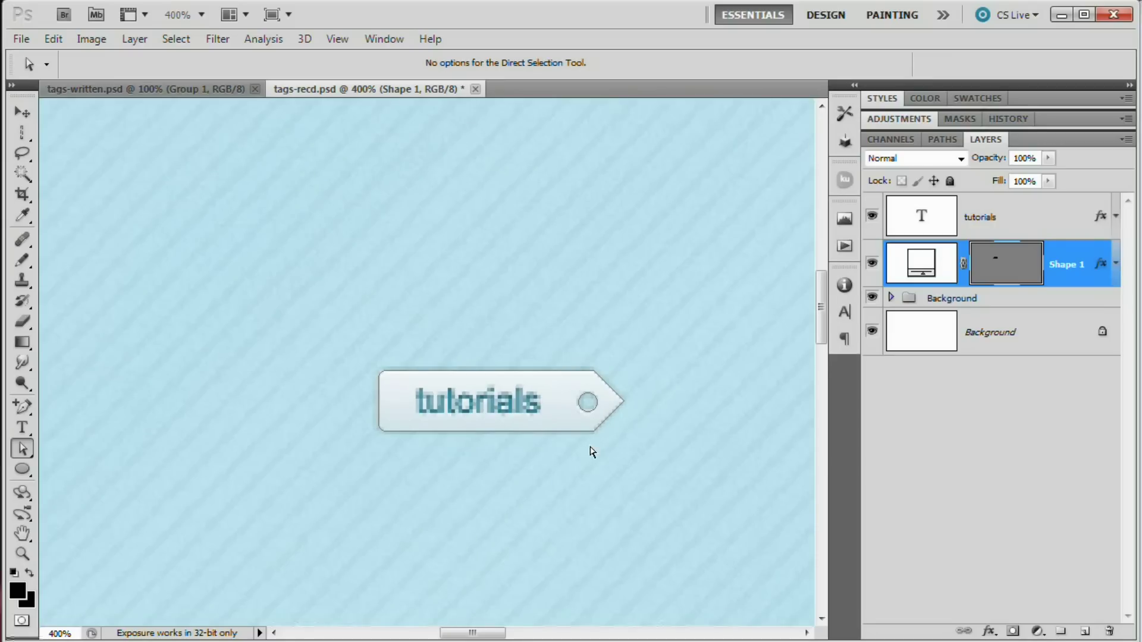
key("ctrl+1")
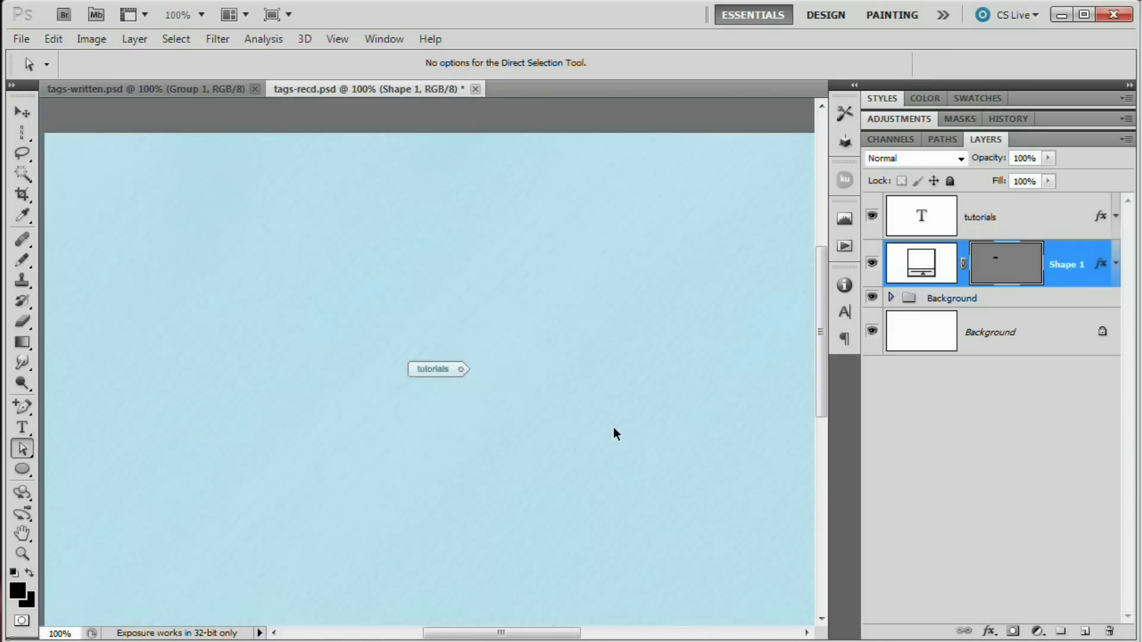
left_click(1011, 332)
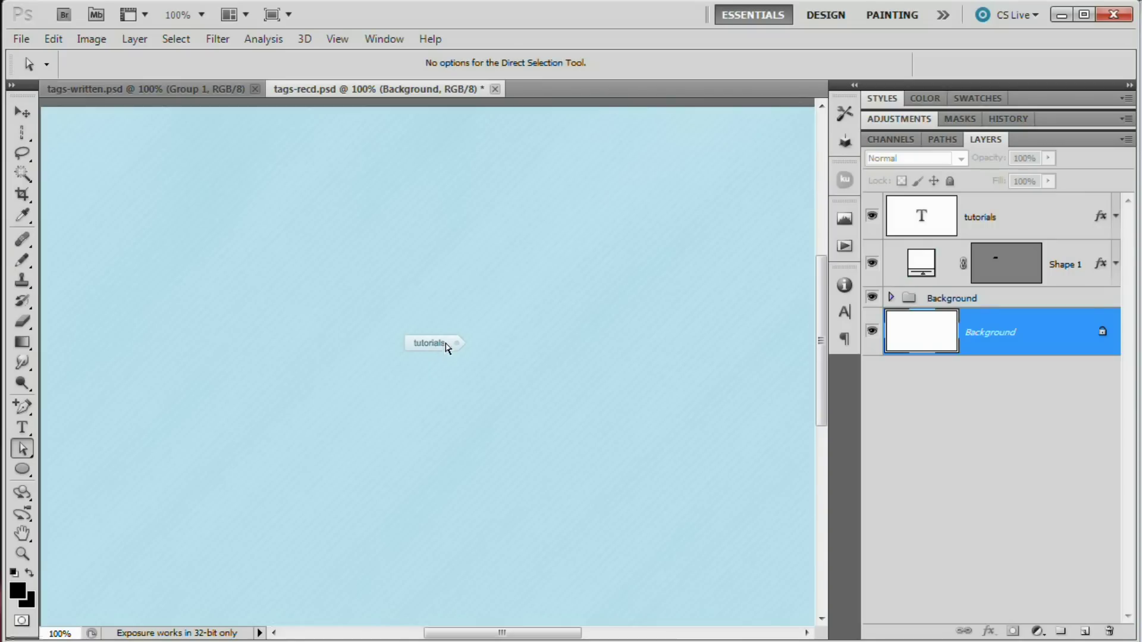
left_click(924, 218)
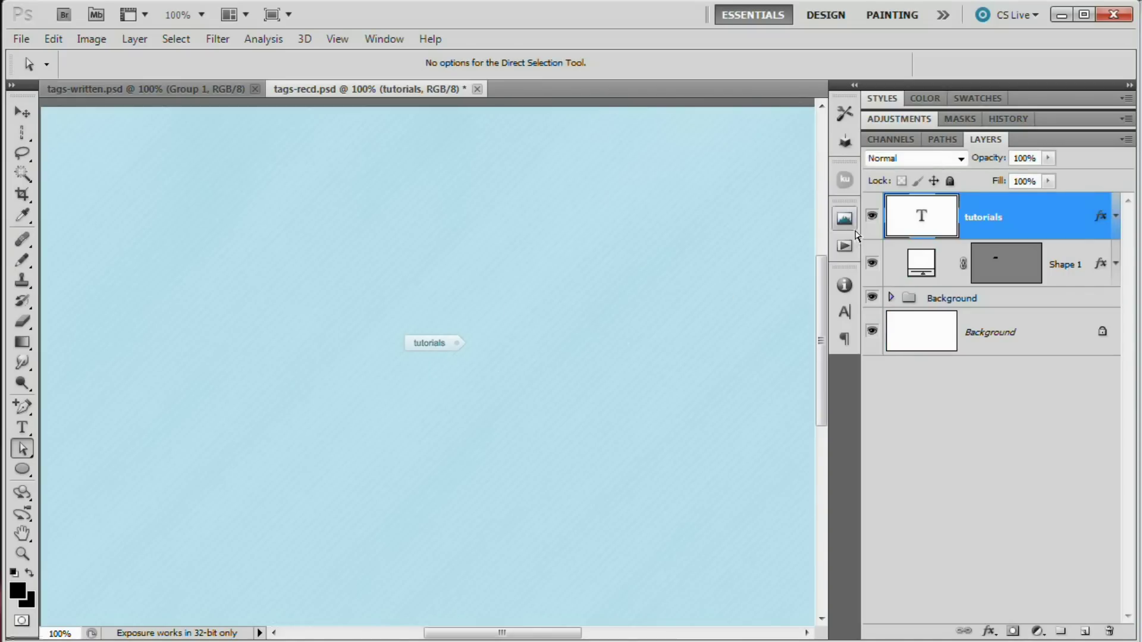
Set the font size of the tutorials text to 9 pt
left_click(845, 312)
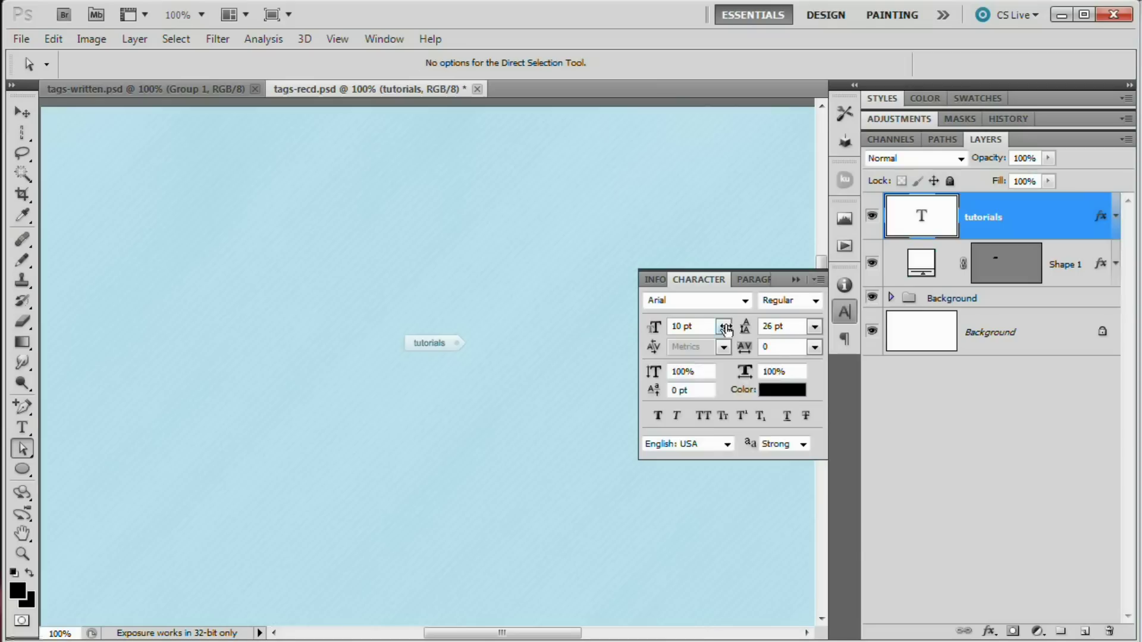
left_click(723, 327)
left_click(709, 413)
left_click(723, 327)
left_click(722, 396)
left_click(723, 326)
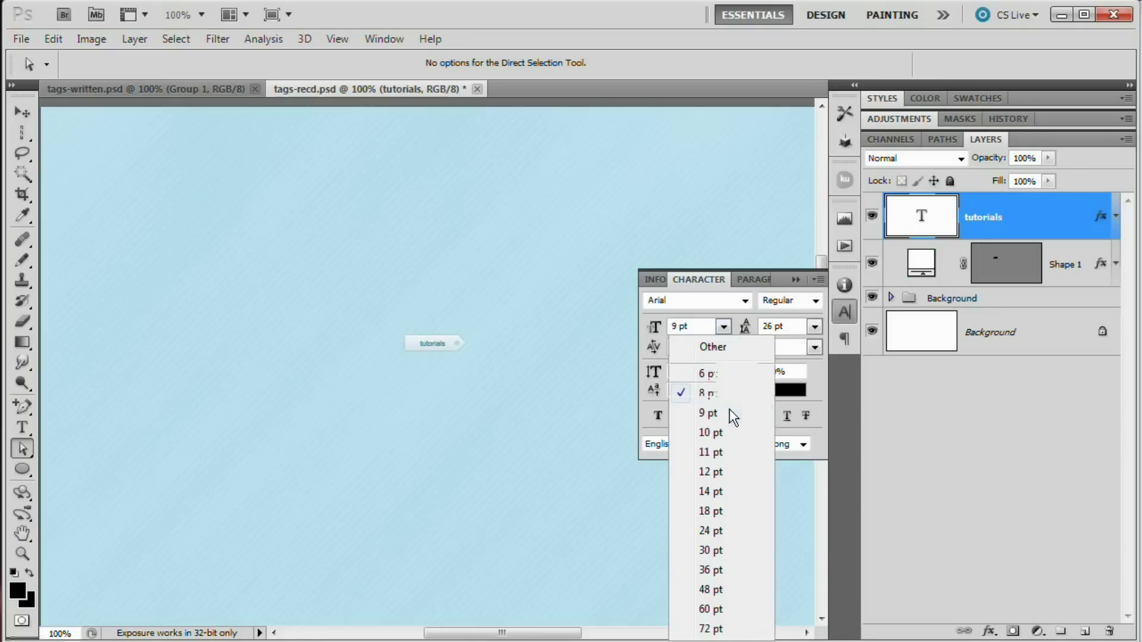
left_click(730, 414)
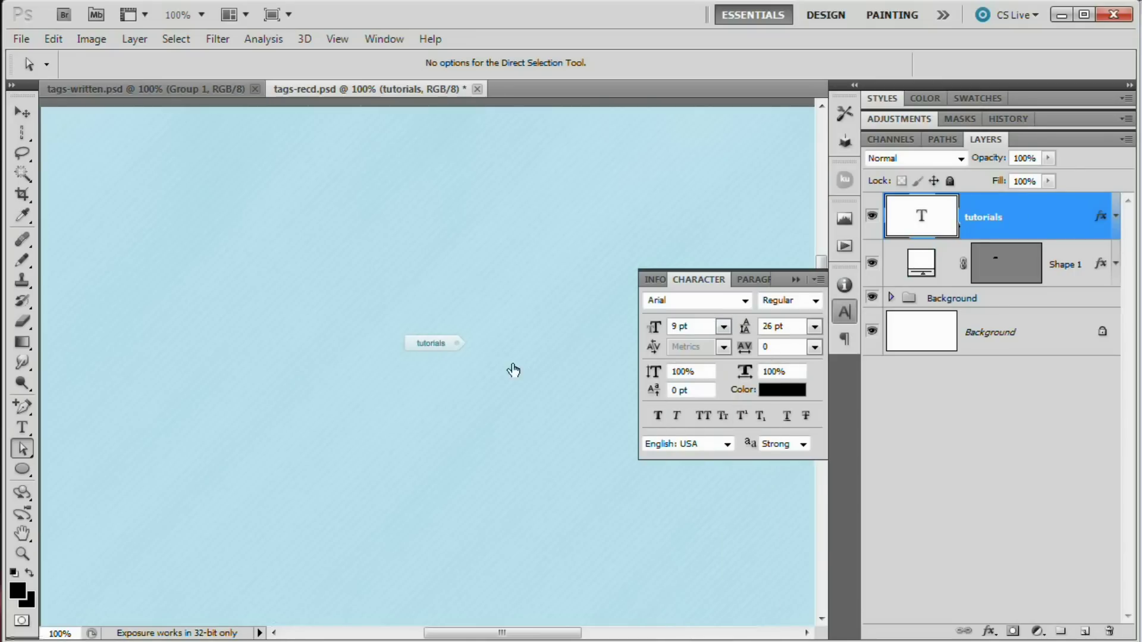
Draw a rectangle shape taller than the tag with the Rectangle tool in the empty area beside the tag's rounded end
key("z")
left_click_drag(369, 318, 364, 403)
key("v")
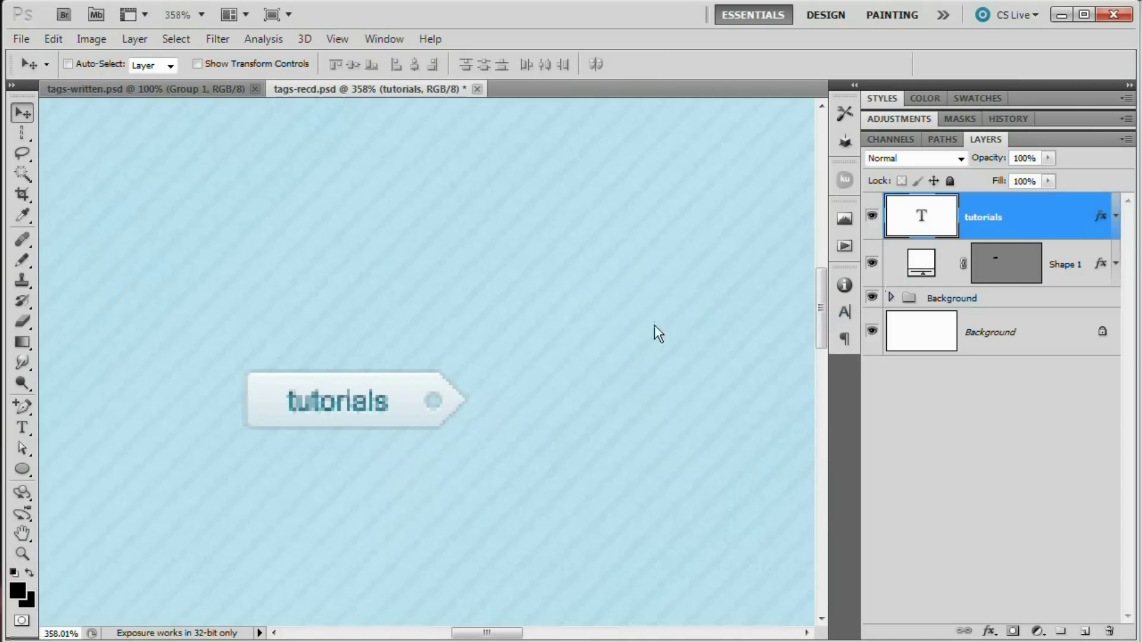
left_click_drag(535, 339, 546, 334)
key("ctrl+minus")
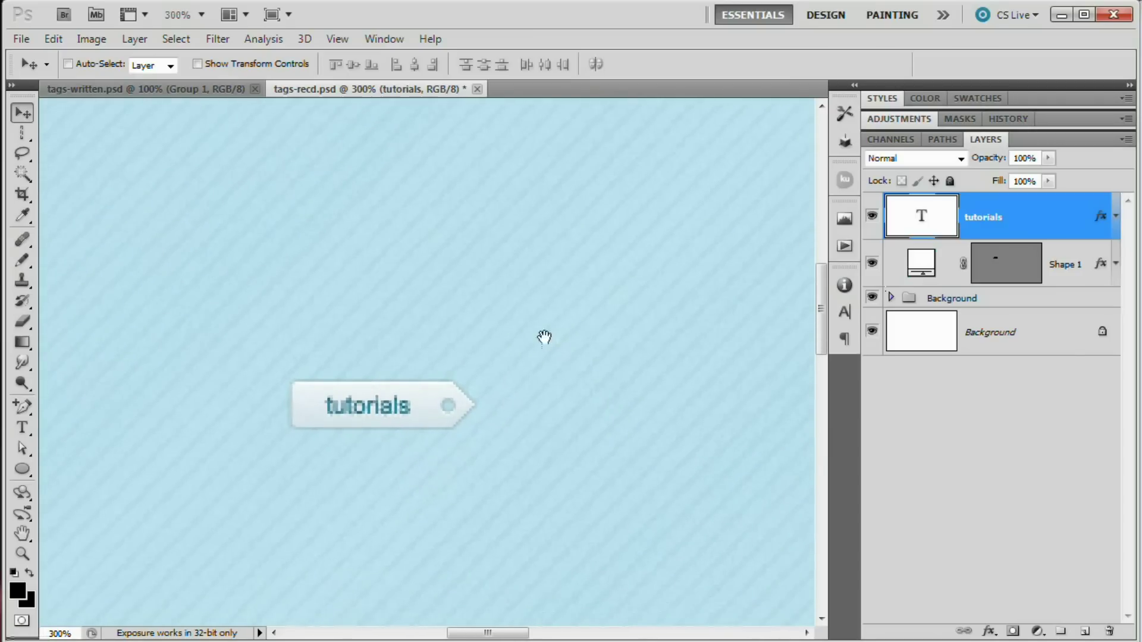
left_click_drag(489, 397, 555, 365)
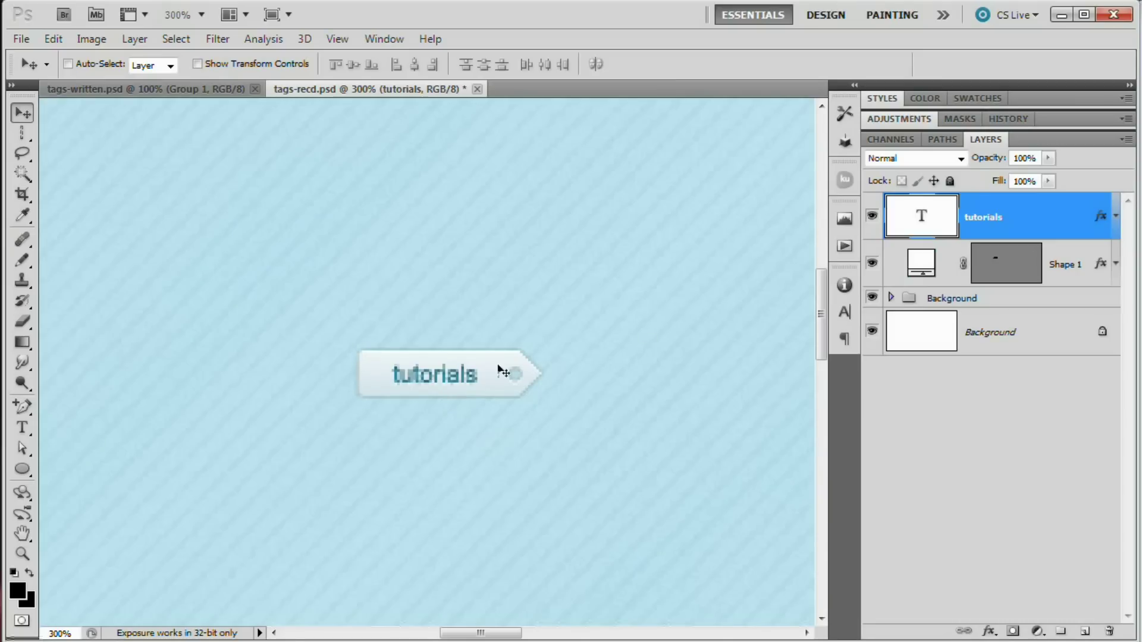
left_click(24, 469)
right_click(34, 473)
left_click(119, 468)
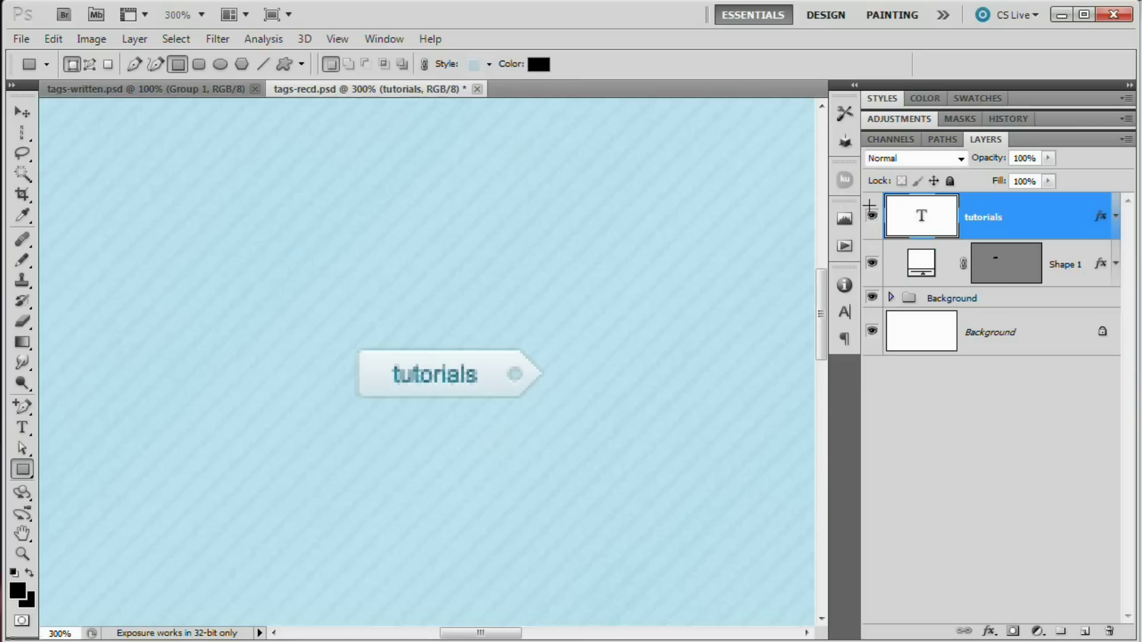
left_click_drag(194, 232, 322, 385)
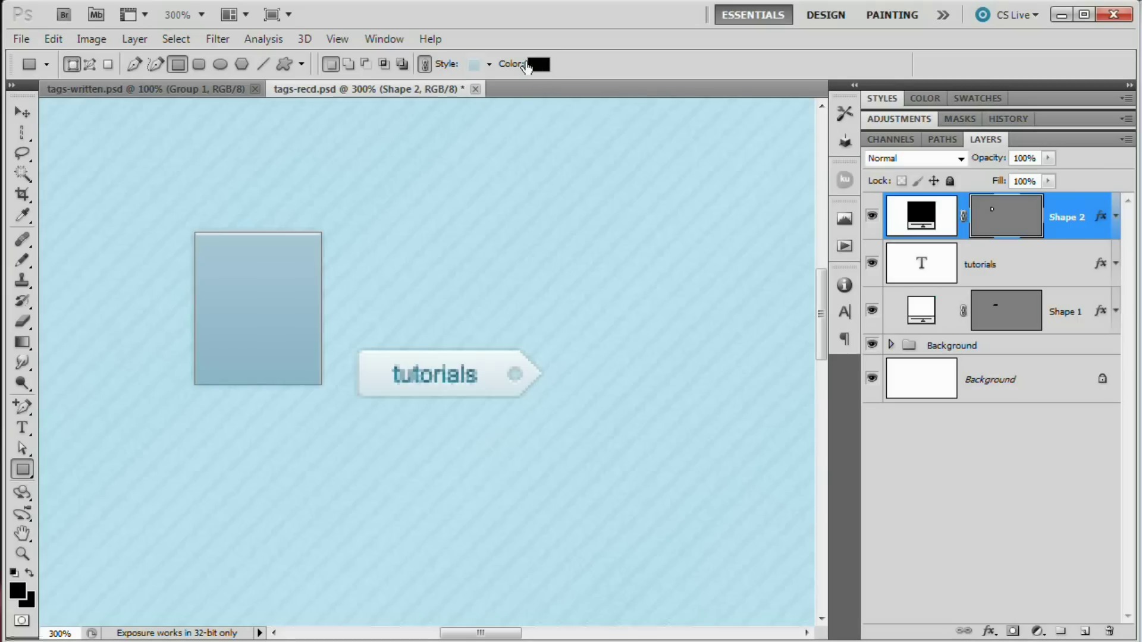
Remove the layer style from the new rectangle and fill it with a bright saturated green
left_click(489, 64)
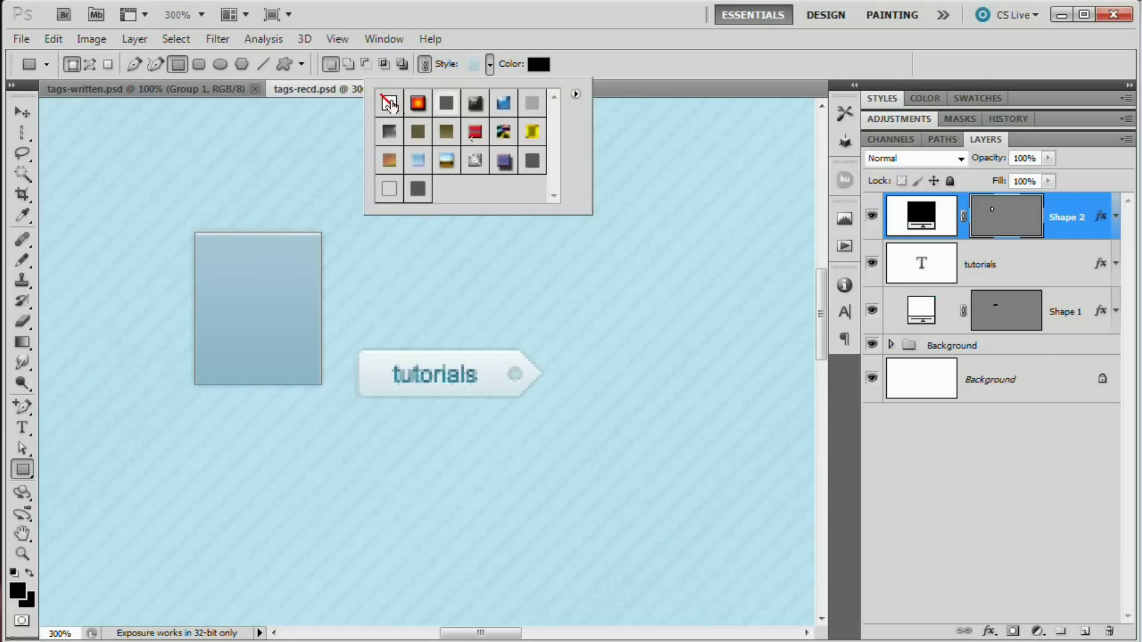
left_click(392, 107)
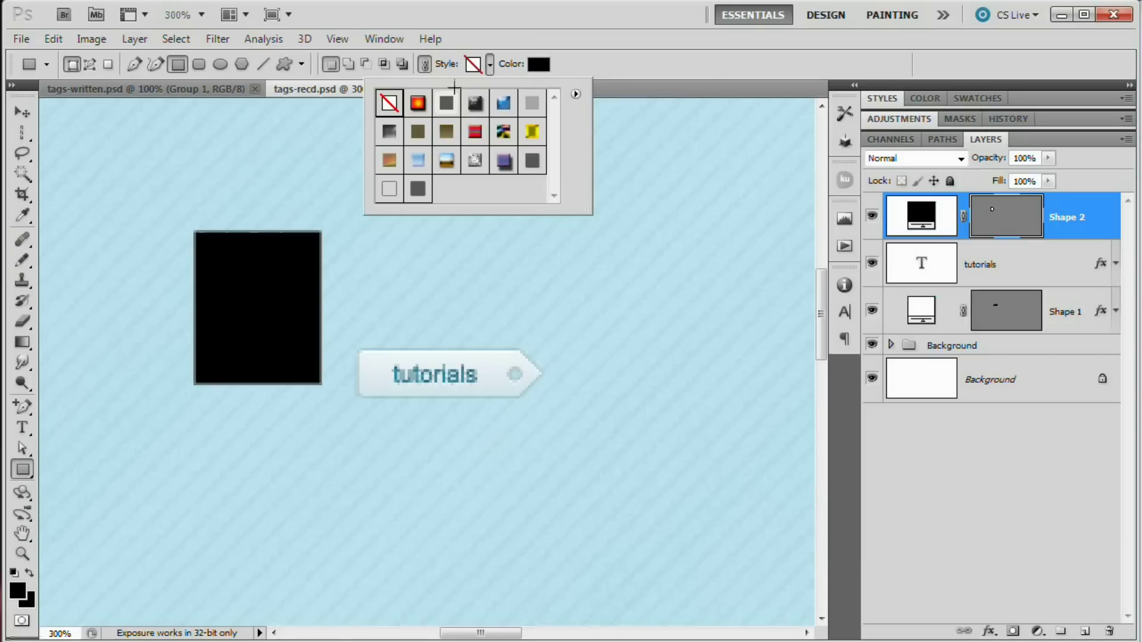
left_click(490, 64)
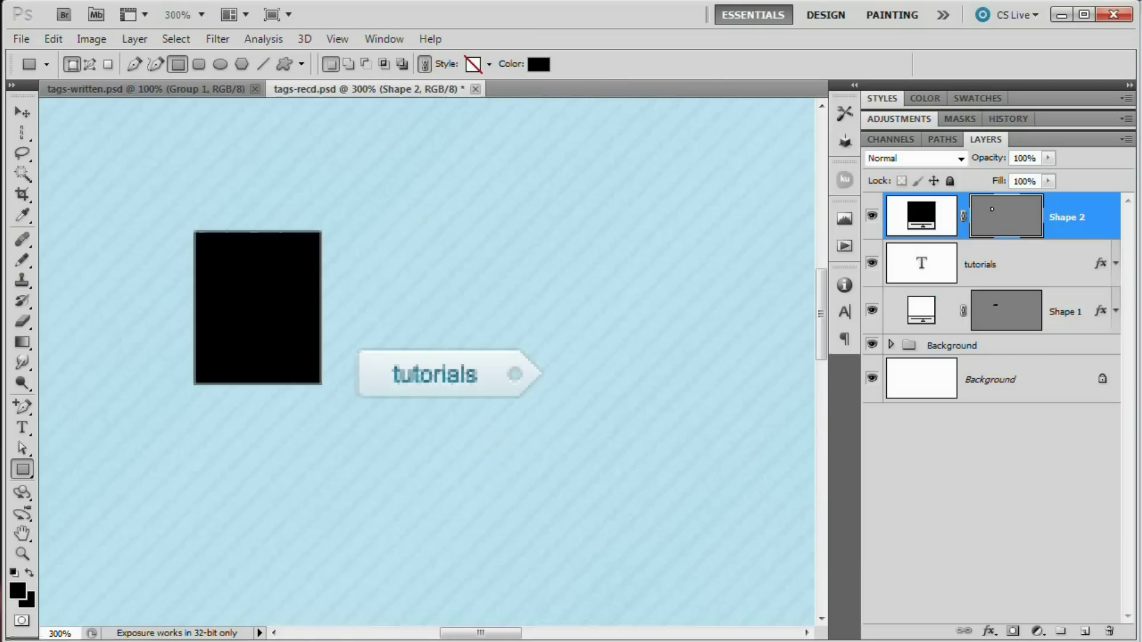
left_click(539, 64)
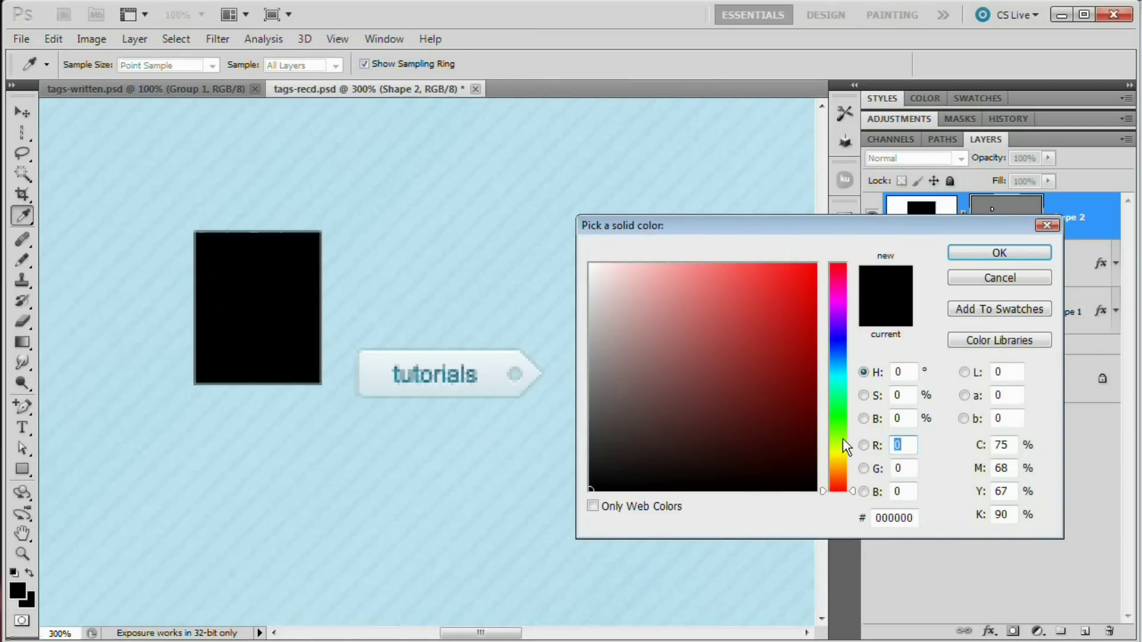
left_click_drag(843, 440, 842, 404)
left_click(804, 308)
left_click_drag(811, 304, 829, 245)
left_click(1000, 252)
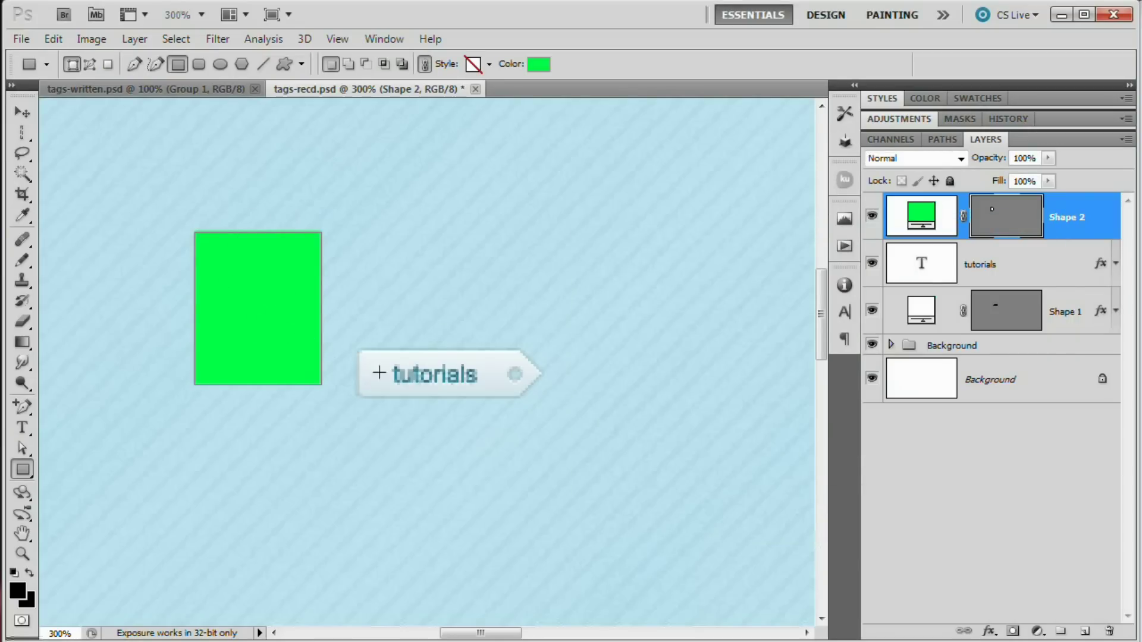
Narrow the green rectangle to a thin vertical strip and place it over the tag's rounded end, beneath the text layer
key("ctrl+t")
left_click_drag(194, 309, 304, 309)
left_click(898, 64)
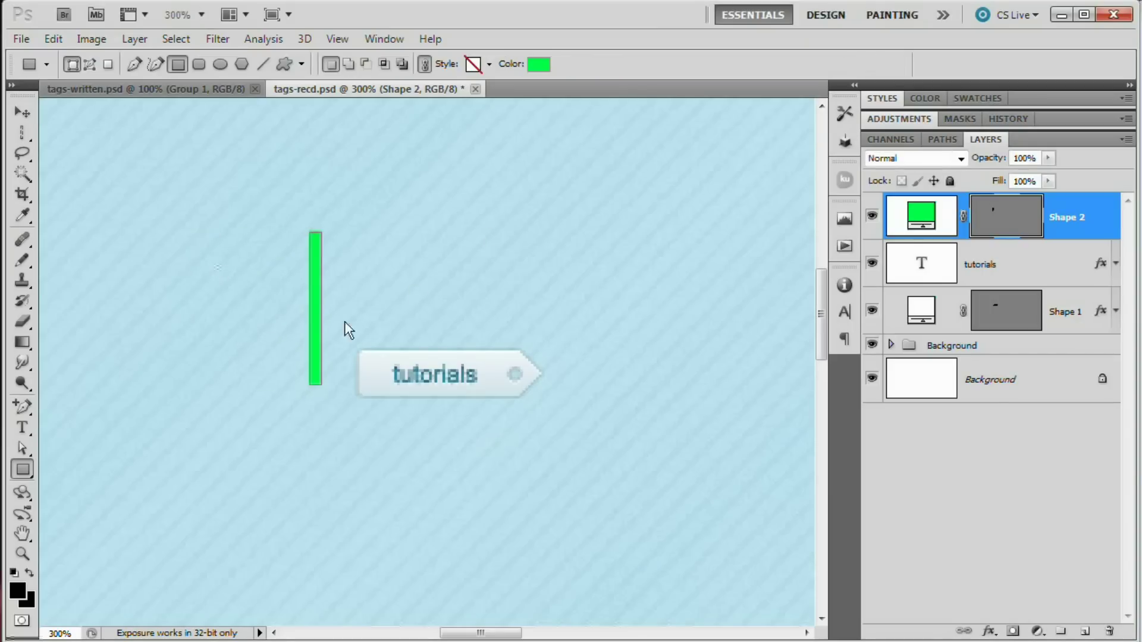
left_click(22, 112)
left_click_drag(311, 301, 373, 361)
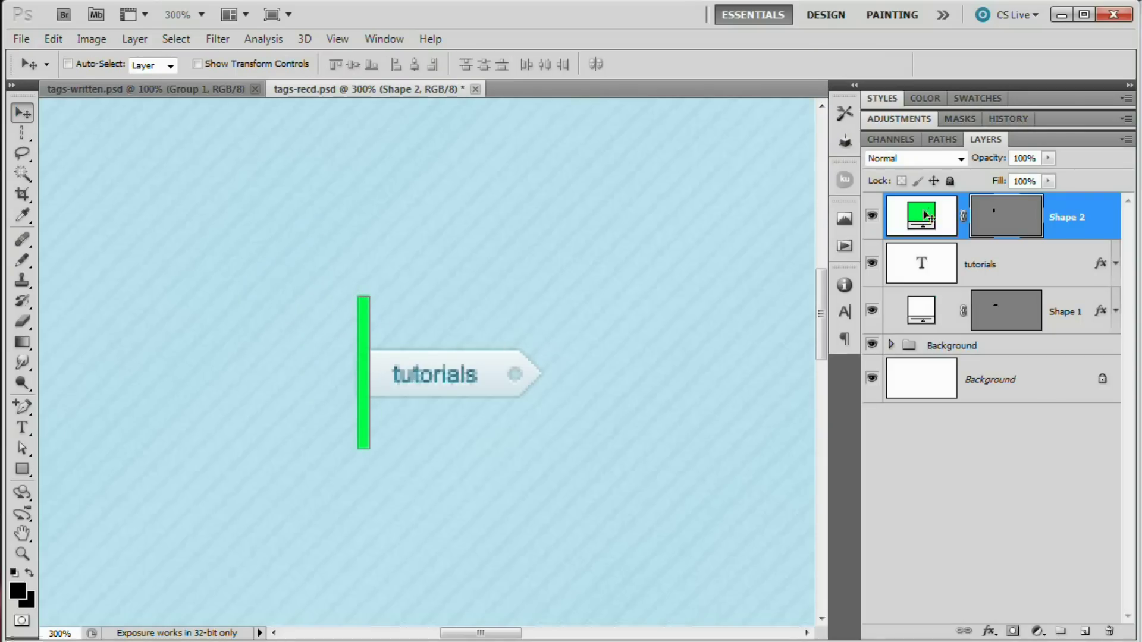
left_click_drag(943, 218, 965, 313)
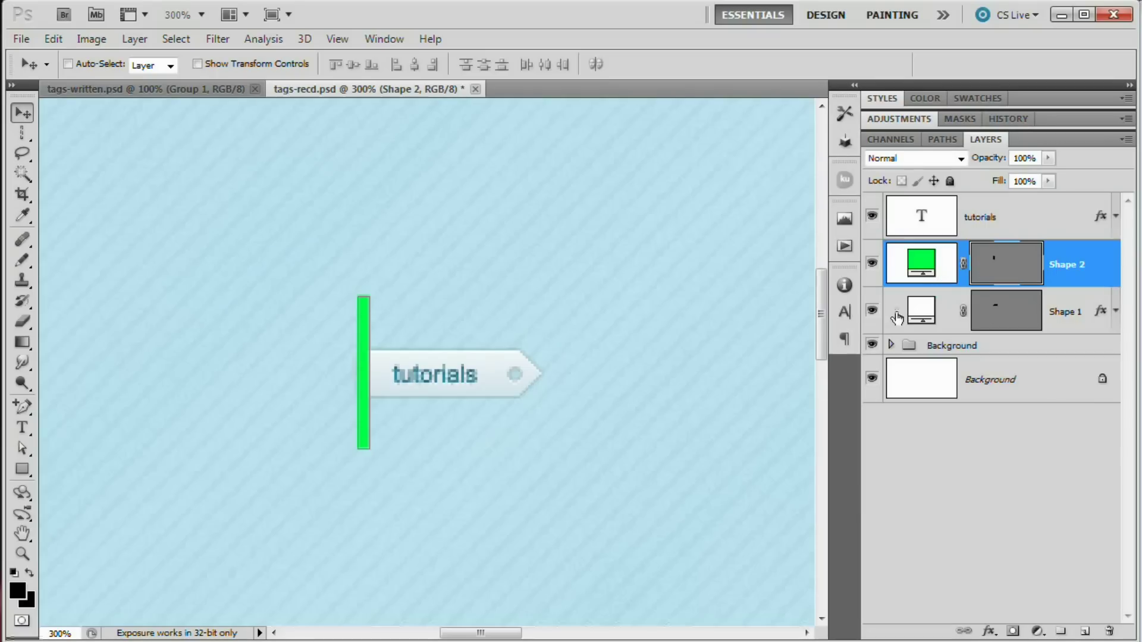
Rename the tag shape layer as Tag and the green strip layer as PopColor
double_click(1065, 311)
type("Tag")
key("Return")
double_click(1065, 264)
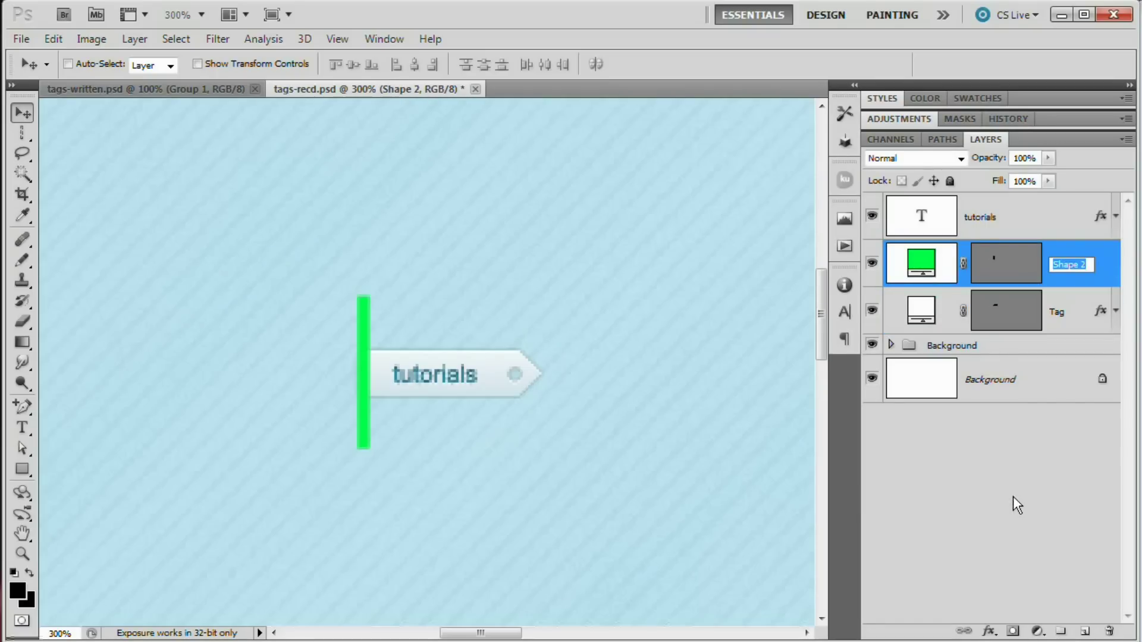
type("PopColor")
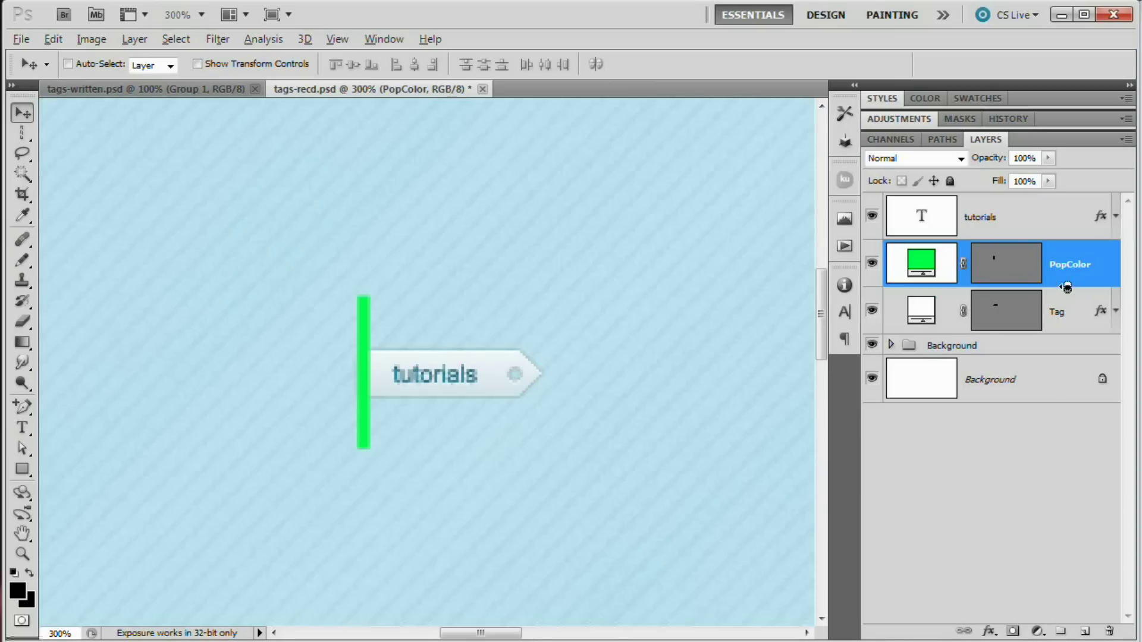
Clip the PopColor layer to the Tag layer and check how the tag's gradient and color overlays affect the strip
left_click(1066, 288, "alt")
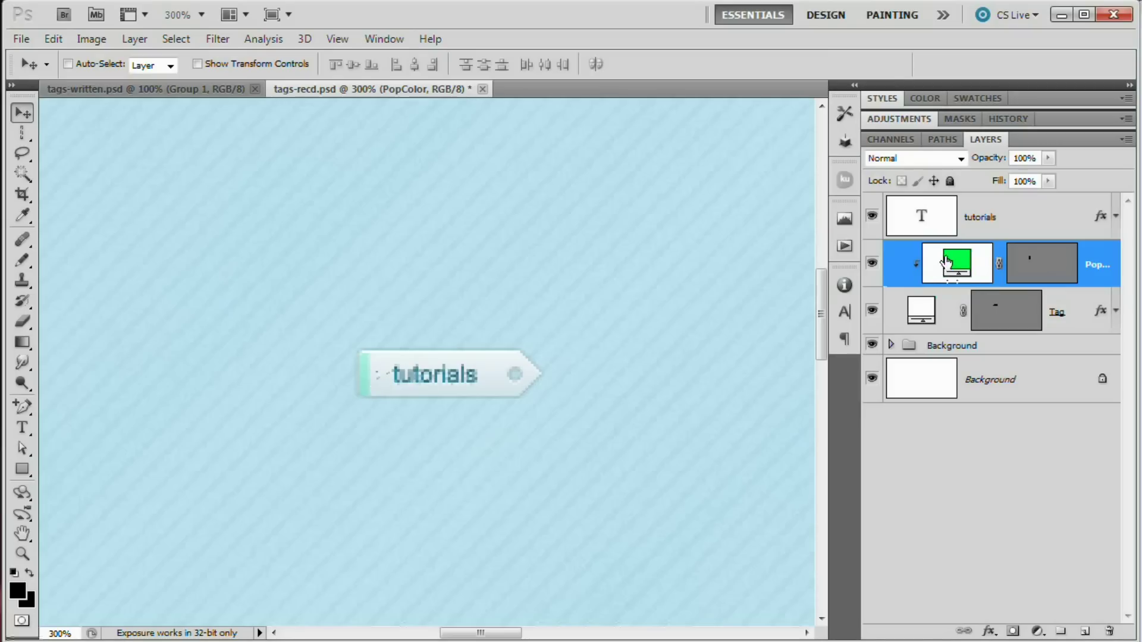
left_click(1116, 310)
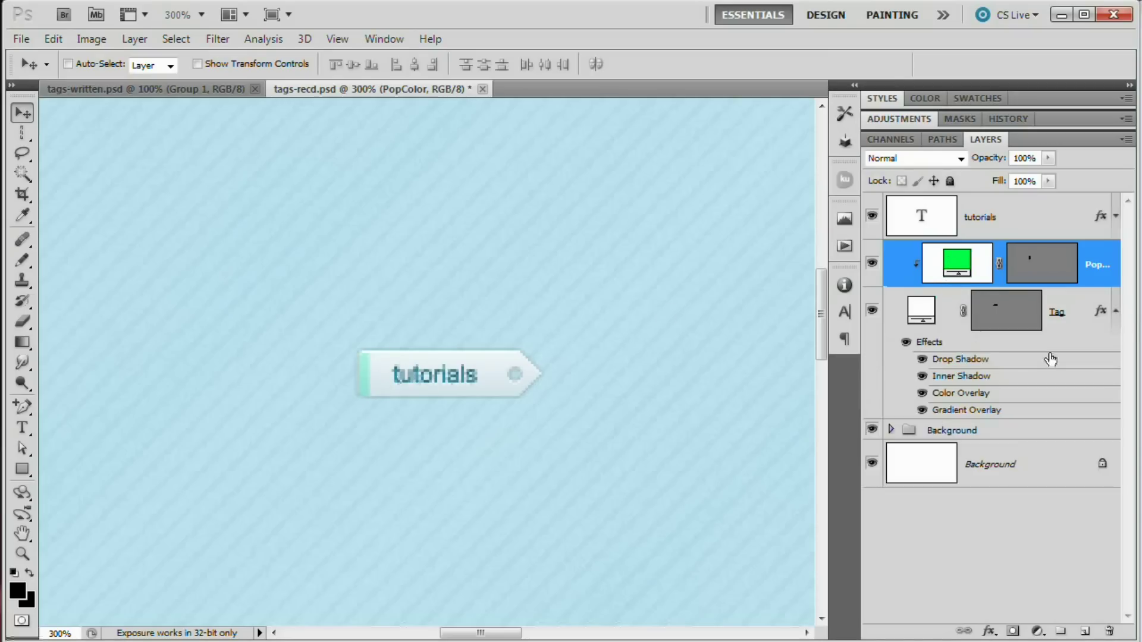
left_click(922, 410)
left_click(922, 393)
left_click(922, 393)
left_click(922, 410)
left_click(1116, 310)
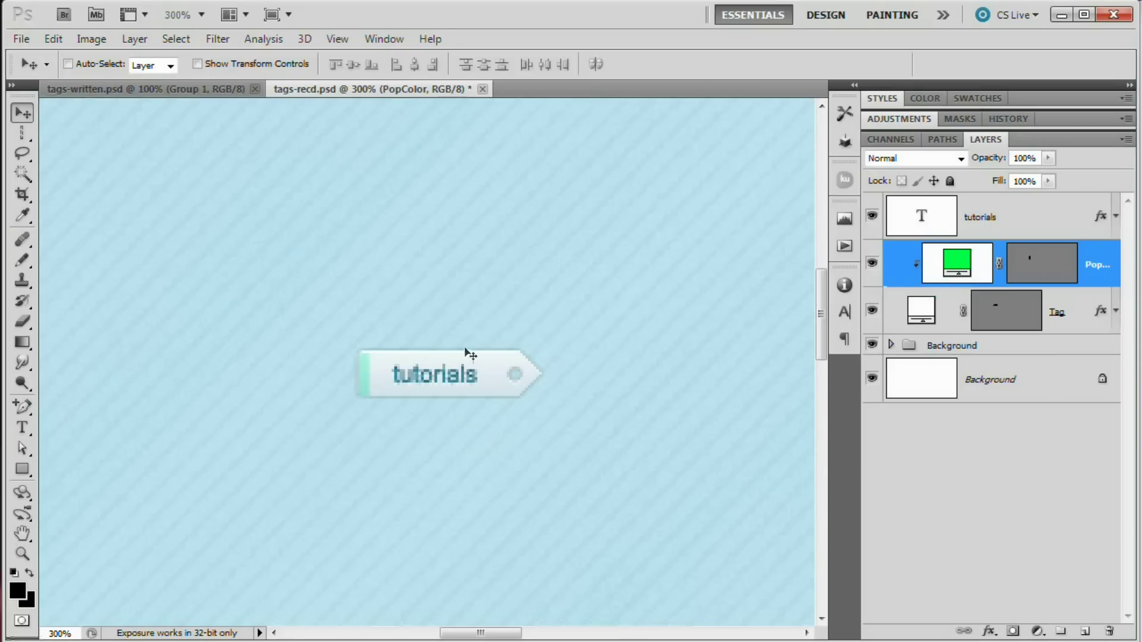
Duplicate the tutorials, PopColor and Tag layers together and place the copied tag beside the original on the same level
left_click_drag(375, 373, 350, 349)
left_click(938, 310)
left_click(982, 232, "shift")
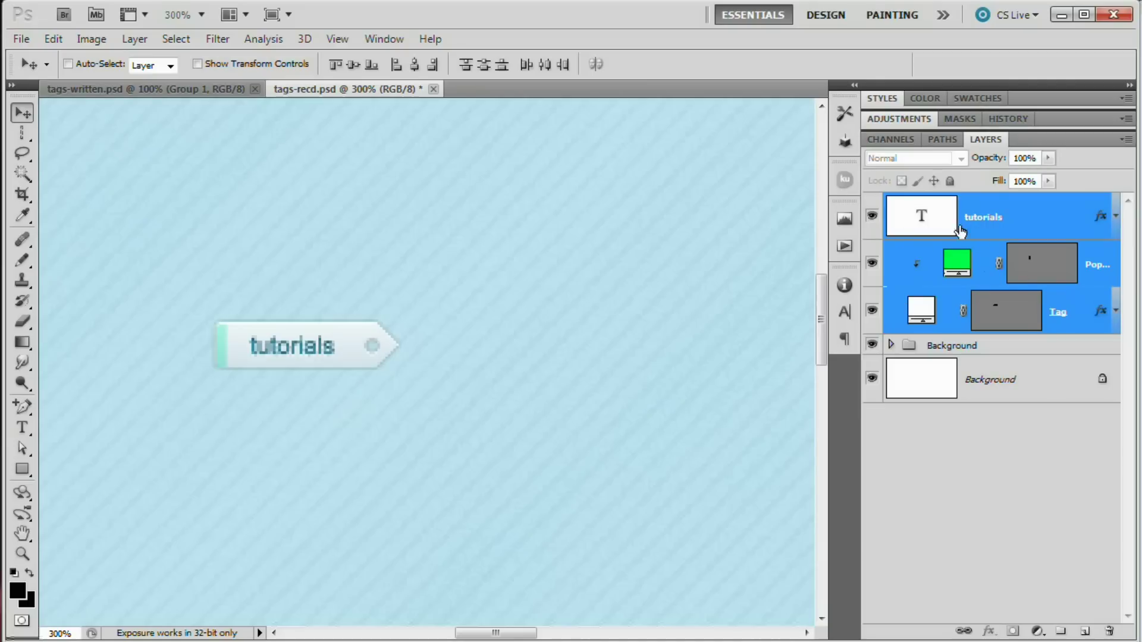
left_click_drag(960, 231, 1024, 206)
left_click_drag(320, 355, 576, 355)
Replace the copied tag's text with iceflowstudios
left_click(928, 217)
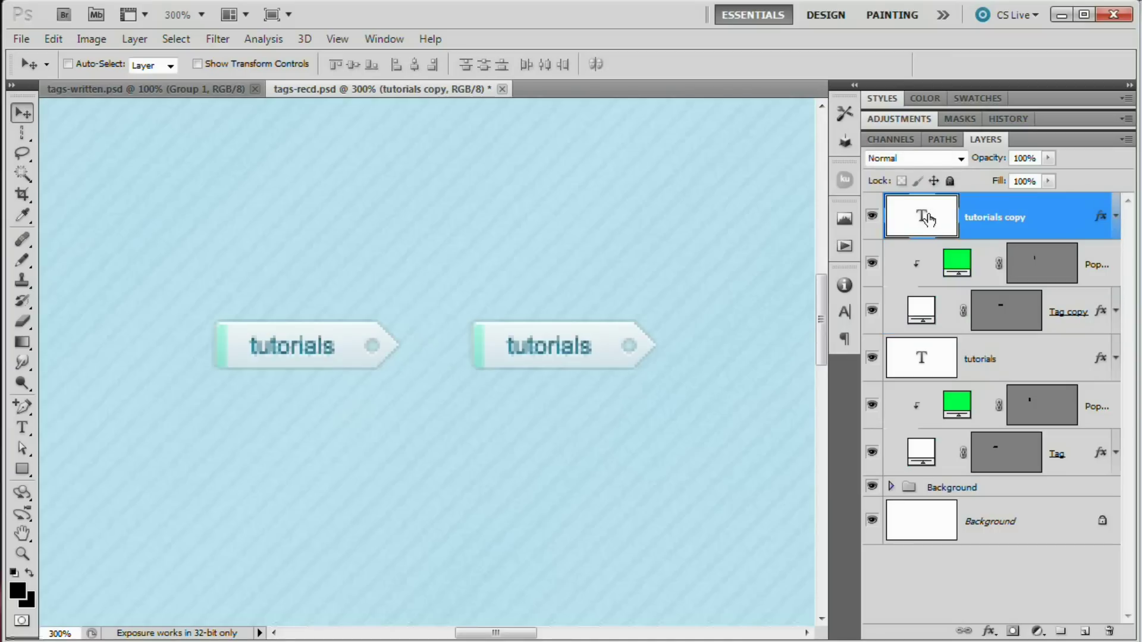
double_click(923, 219)
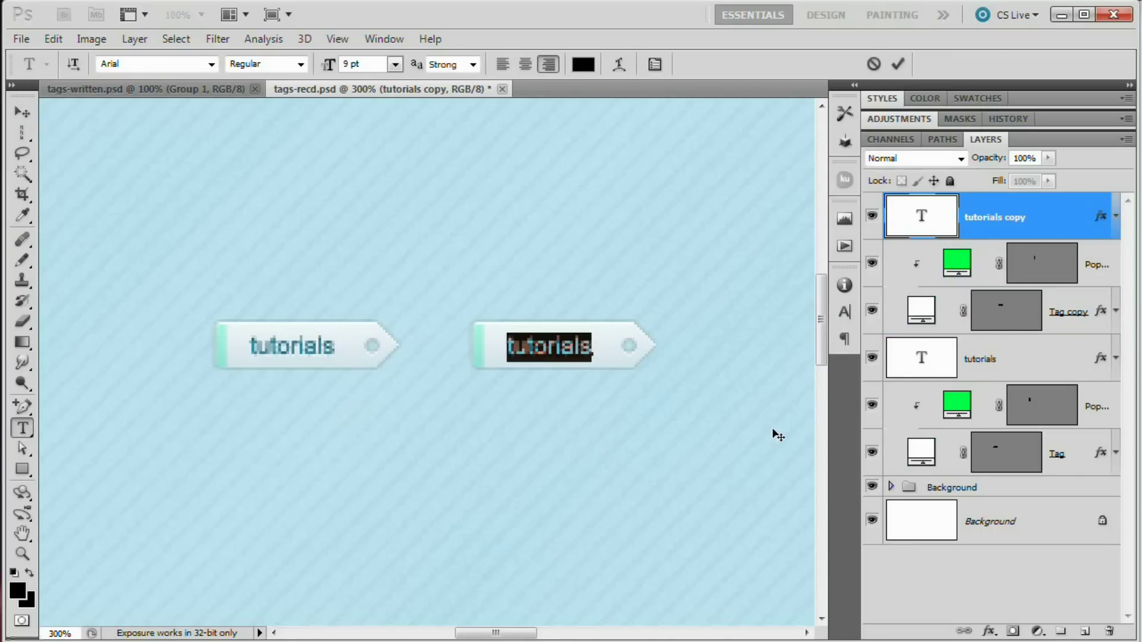
type("iceflowstu")
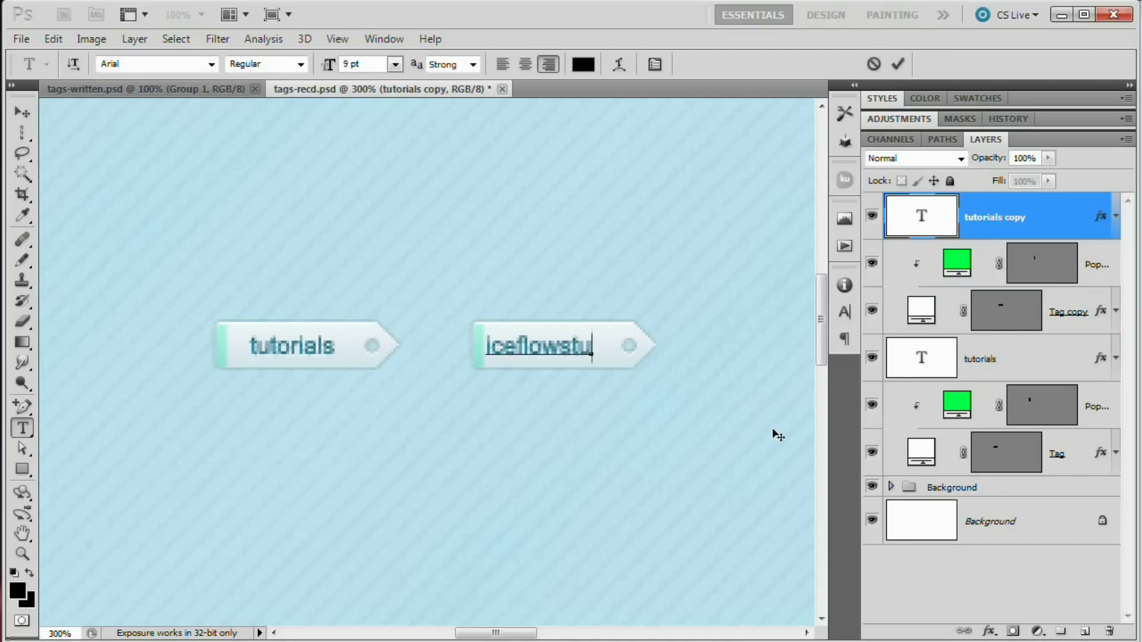
type("dios")
key("ctrl+Return")
key("v")
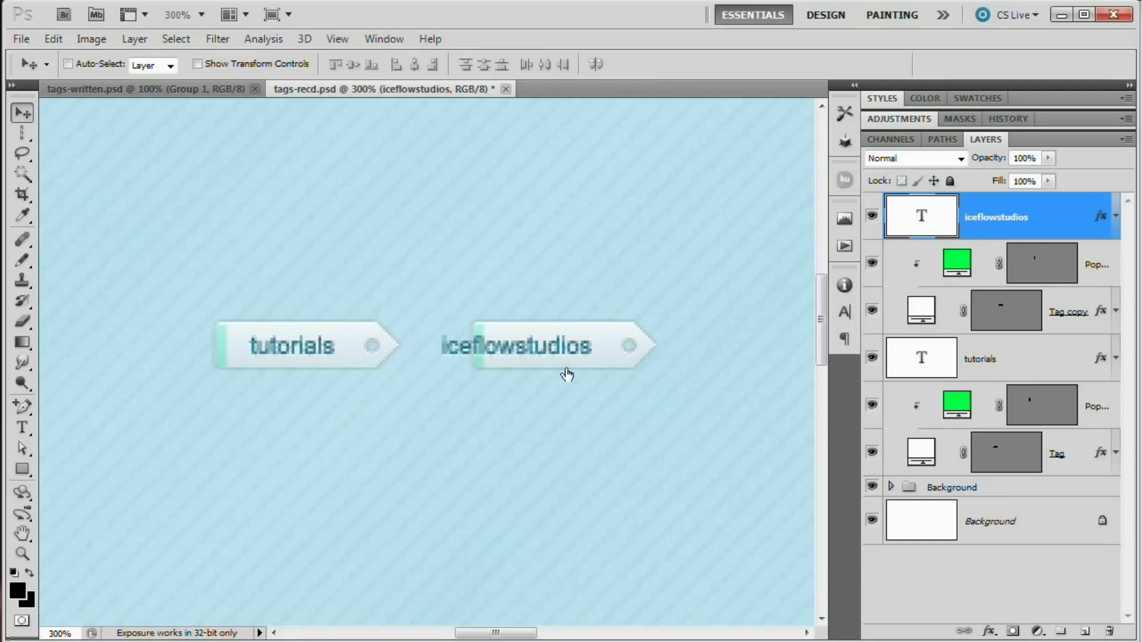
Examine the paragraph alignment settings of the iceflowstudios text layer
left_click(845, 312)
left_click(745, 280)
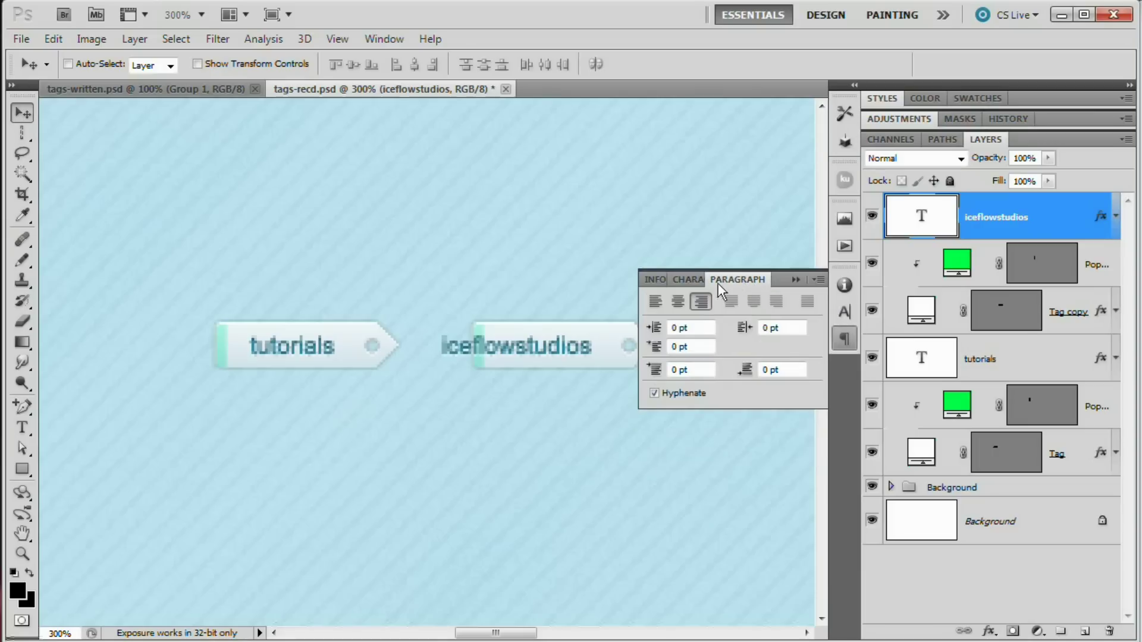
left_click(703, 315)
left_click(385, 38)
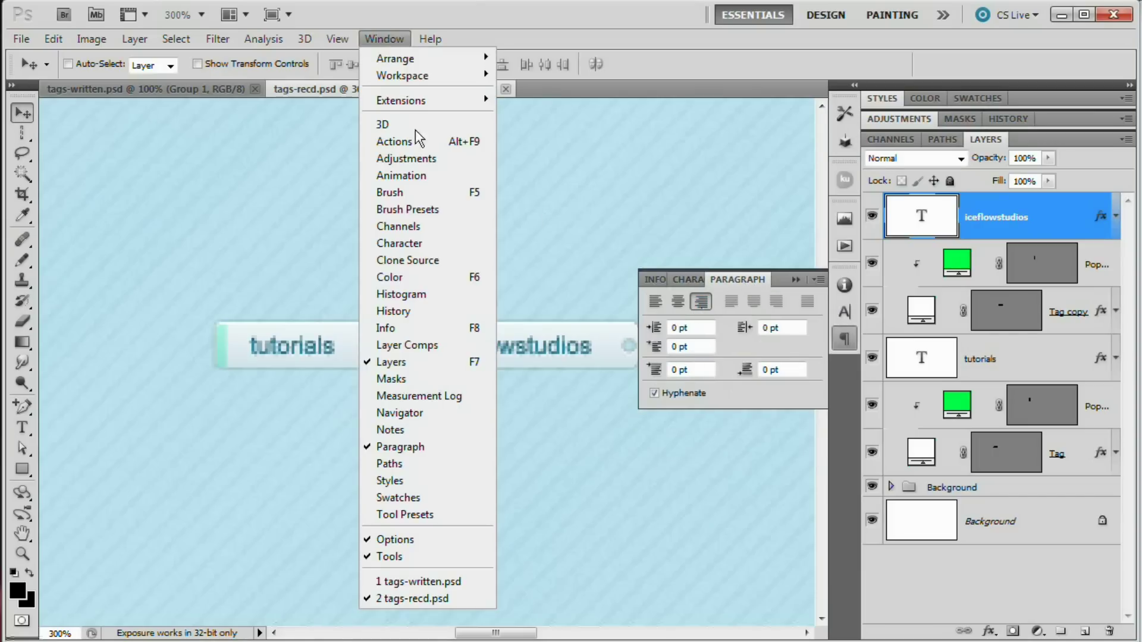
left_click(715, 306)
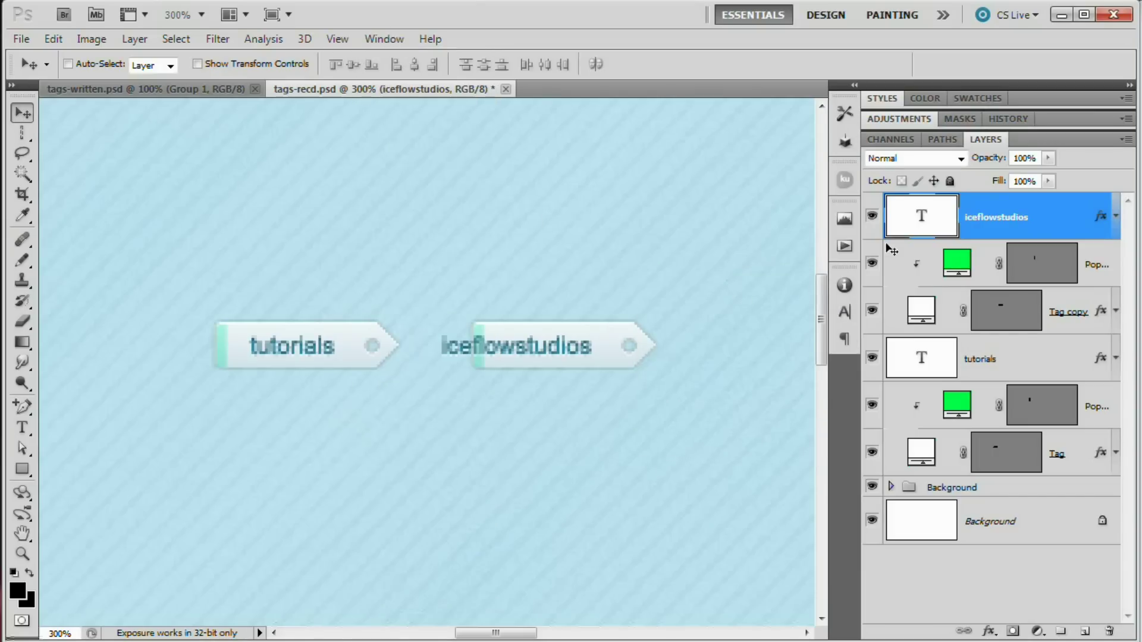
left_click(844, 312)
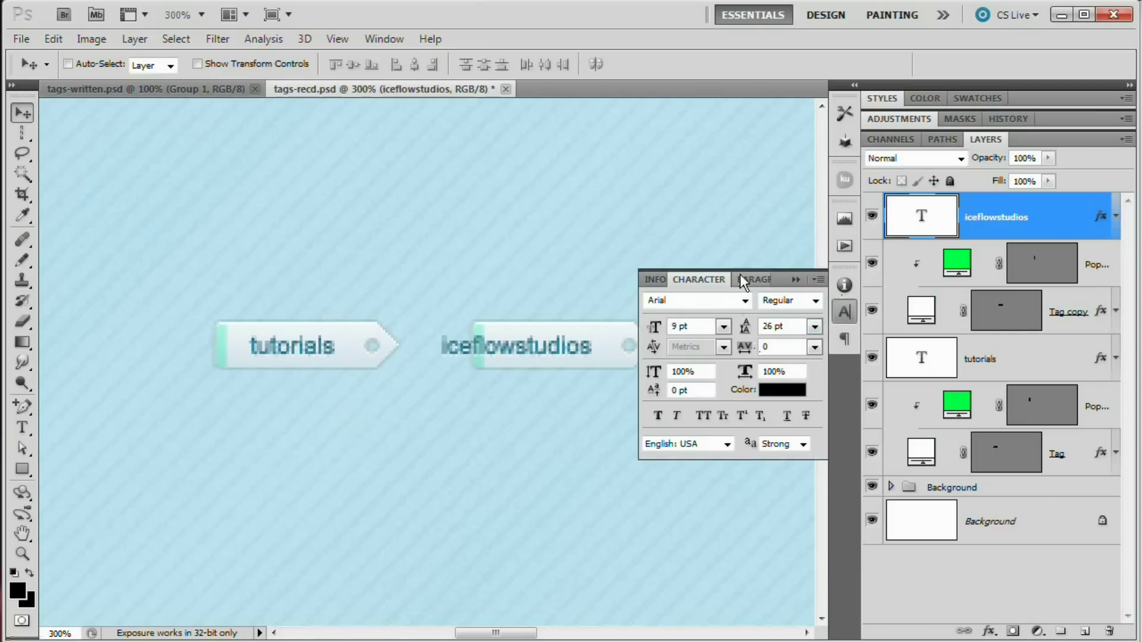
left_click(754, 280)
left_click(845, 312)
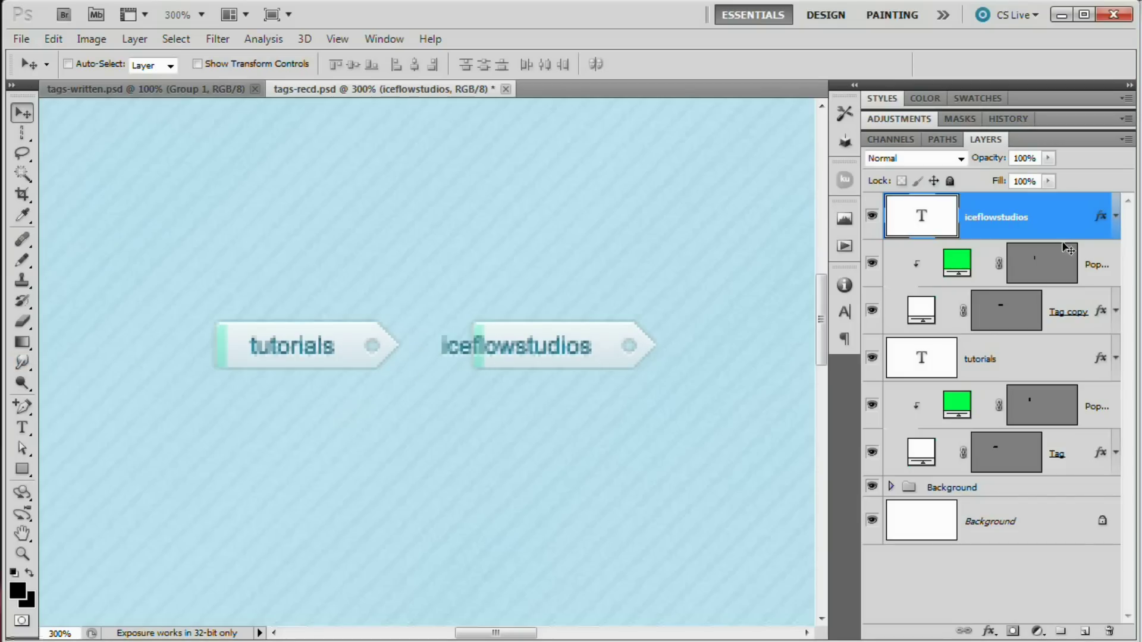
Lengthen the copied tag by moving its rounded end's anchor points outward with the Direct Selection tool until they clear the iceflowstudios text
left_click(1015, 319)
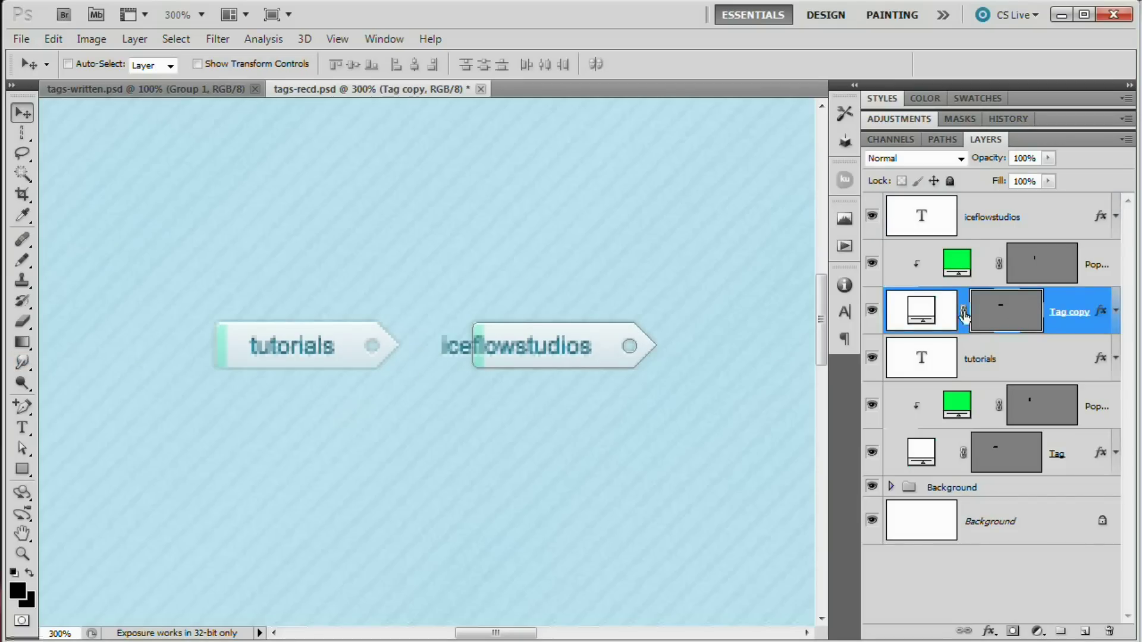
left_click(1011, 311, "shift")
left_click(1016, 309, "shift")
left_click(24, 448)
left_click_drag(24, 448, 87, 471)
left_click_drag(455, 297, 504, 395)
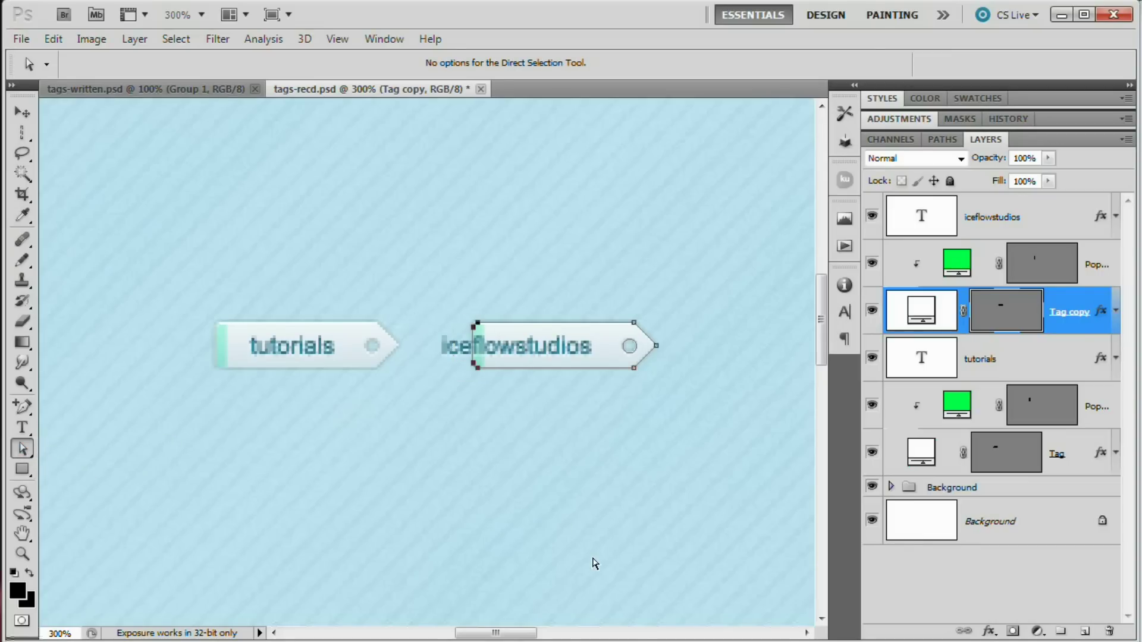
key("shift+Left")
key("shift+Left")
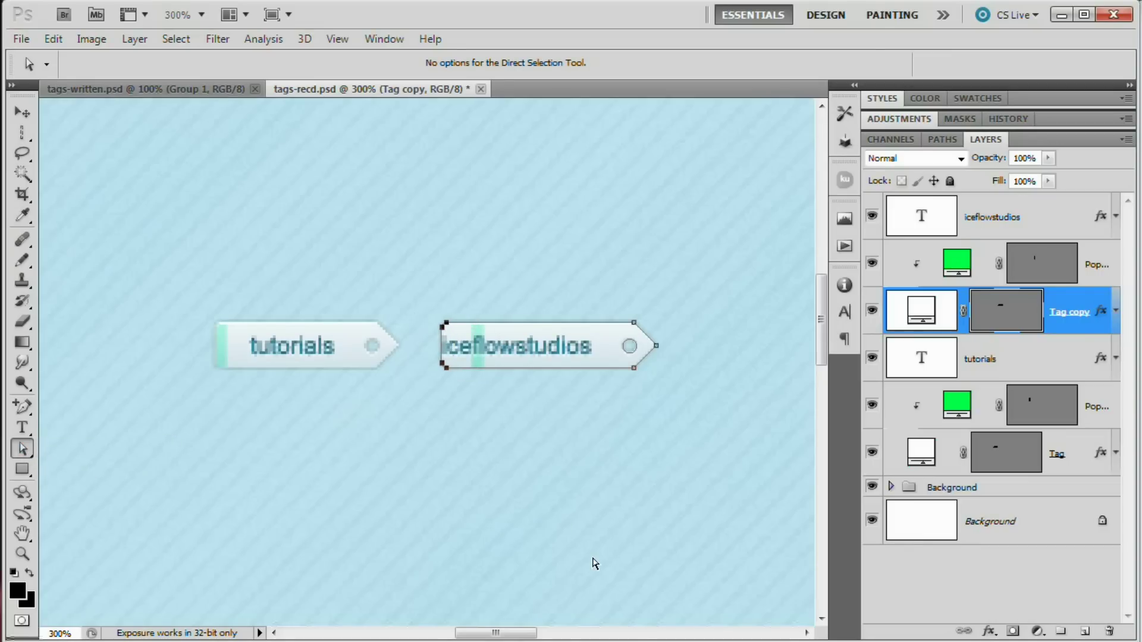
key("shift+Left")
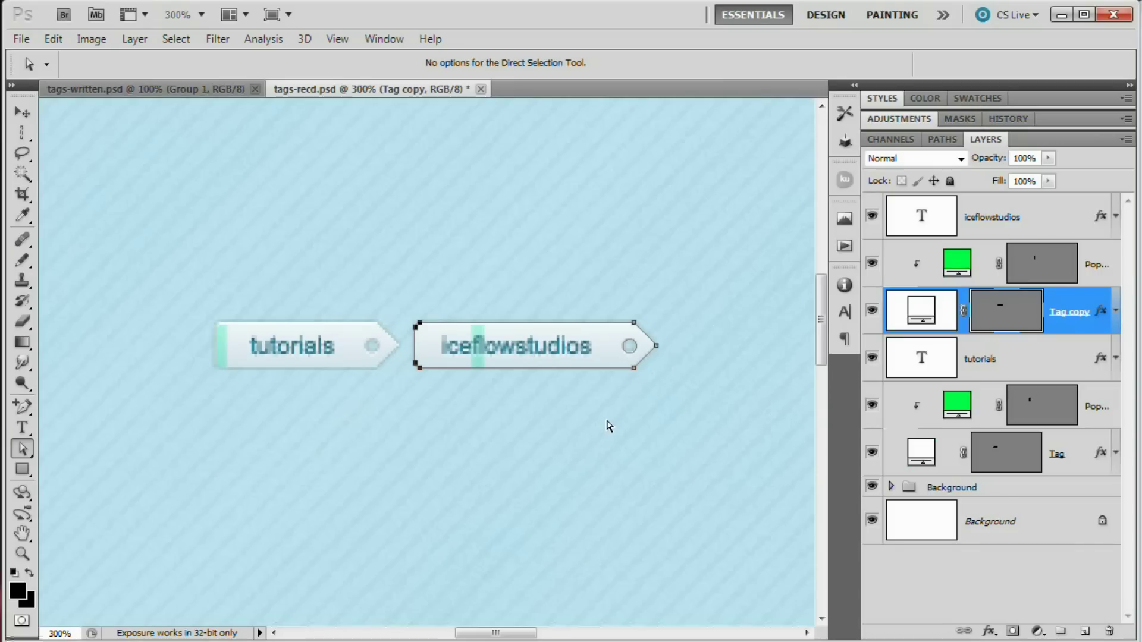
Move the copied PopColor strip out of the iceflowstudios text to the flat left end of the copied tag
left_click(956, 269)
left_click(1032, 268)
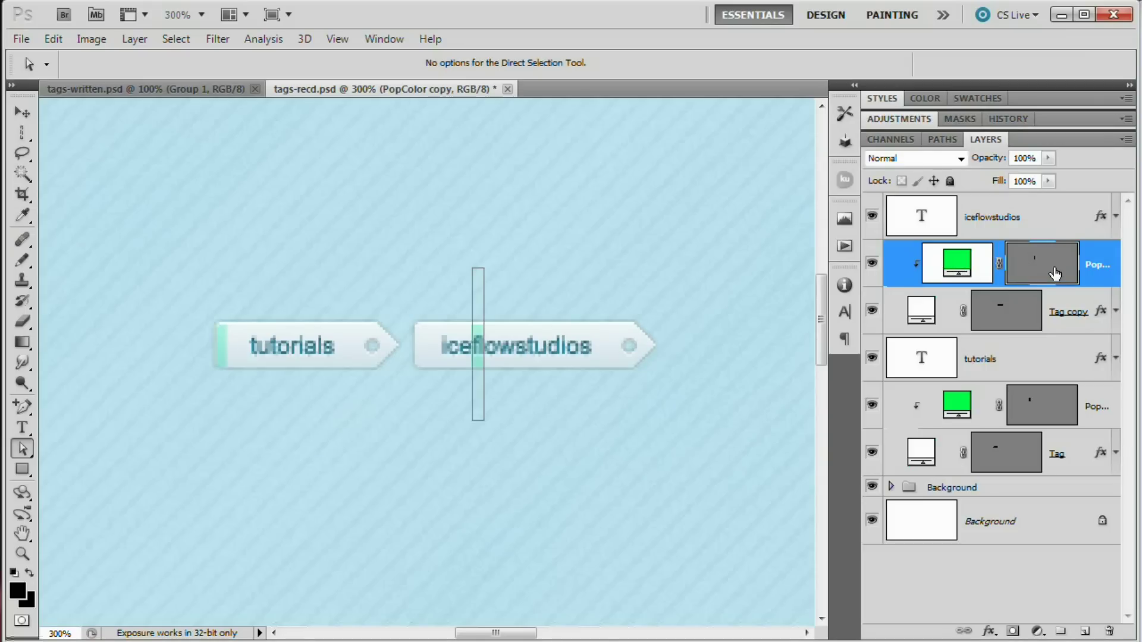
left_click_drag(30, 453, 125, 445)
left_click(483, 303)
left_click_drag(483, 304, 426, 305)
Recolor the iceflowstudios tag's PopColor strip to blue 001eff
double_click(957, 262)
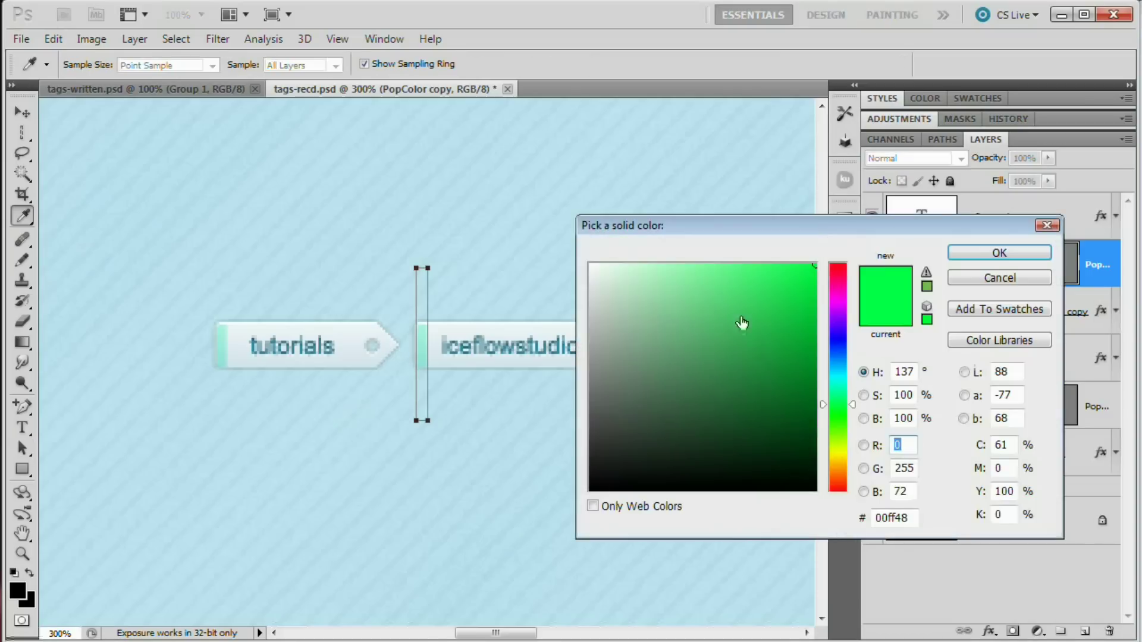
left_click(838, 343)
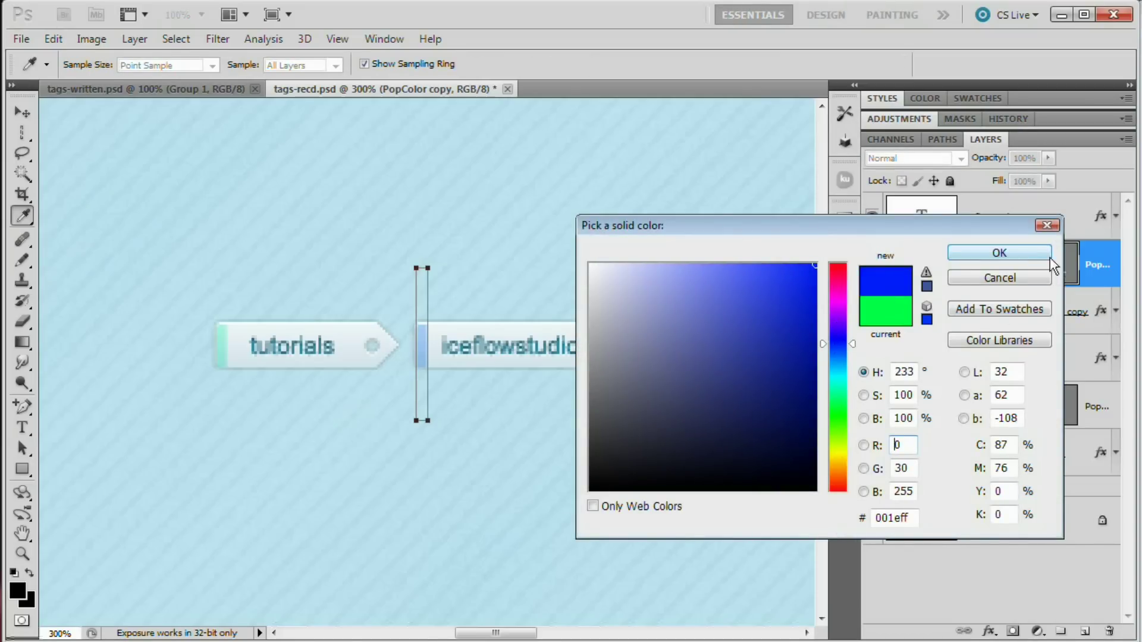
left_click(978, 252)
left_click(928, 321)
left_click(982, 229, "shift")
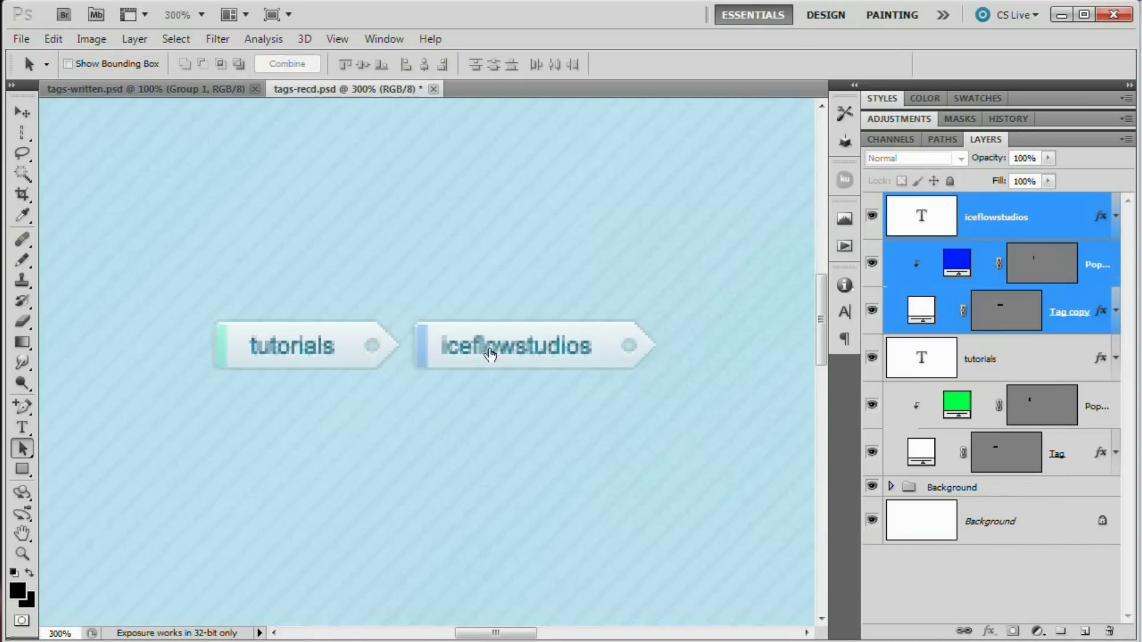
left_click(502, 347)
left_click(574, 267)
Move the iceflowstudios, PopColor copy and Tag copy layers together against the tutorials tag's tip, and offset them 20 px to the right
left_click(982, 229)
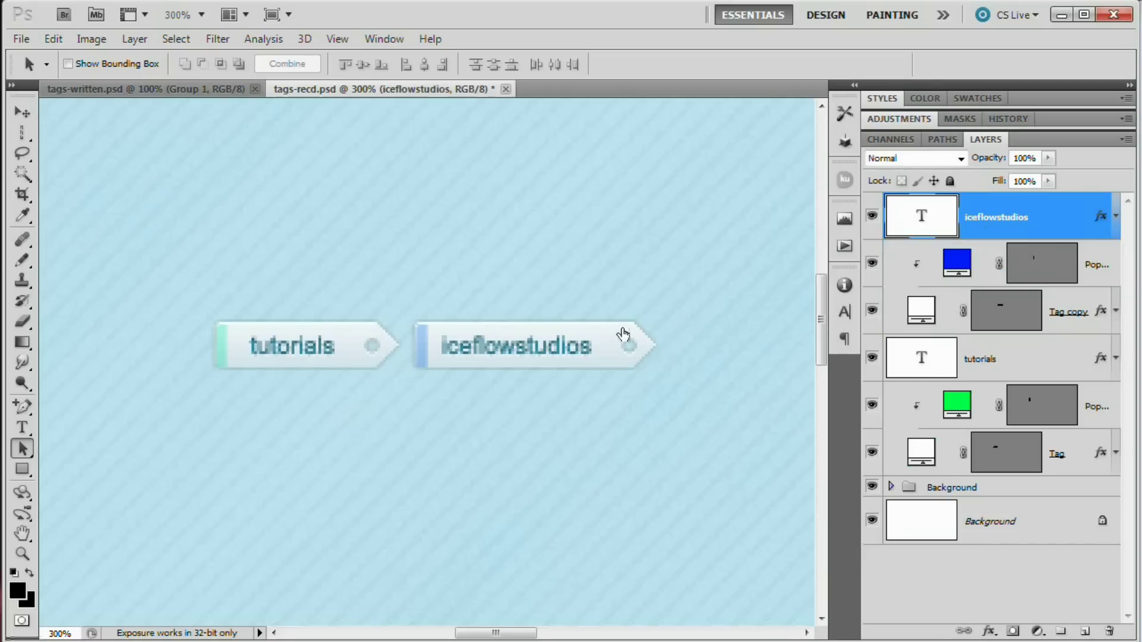
left_click(1034, 299, "shift")
left_click(535, 344)
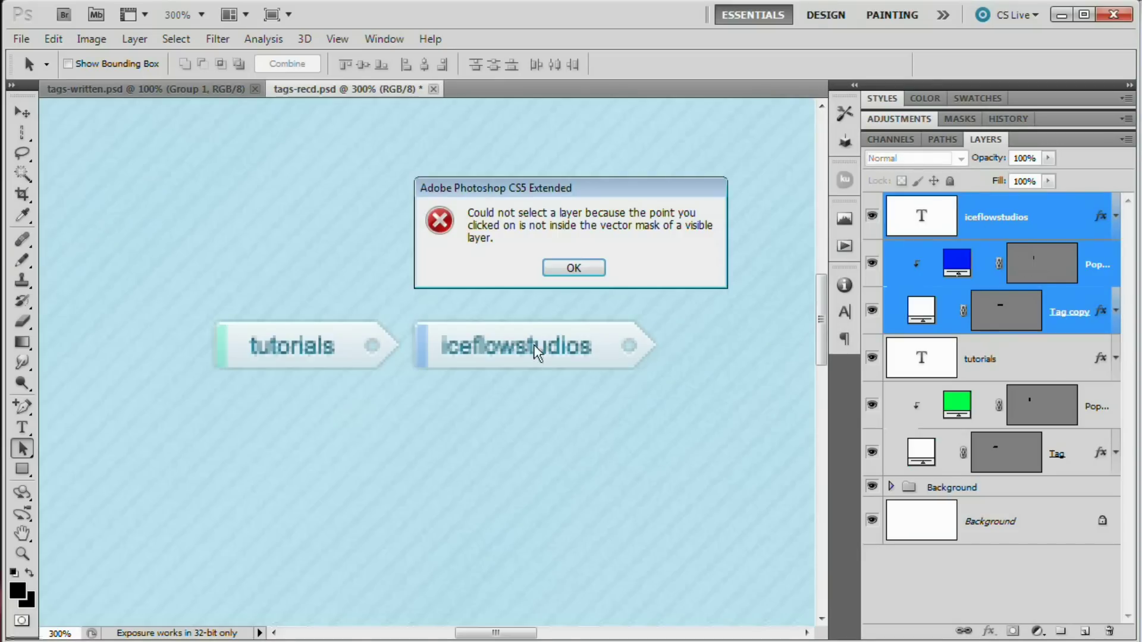
left_click(573, 268)
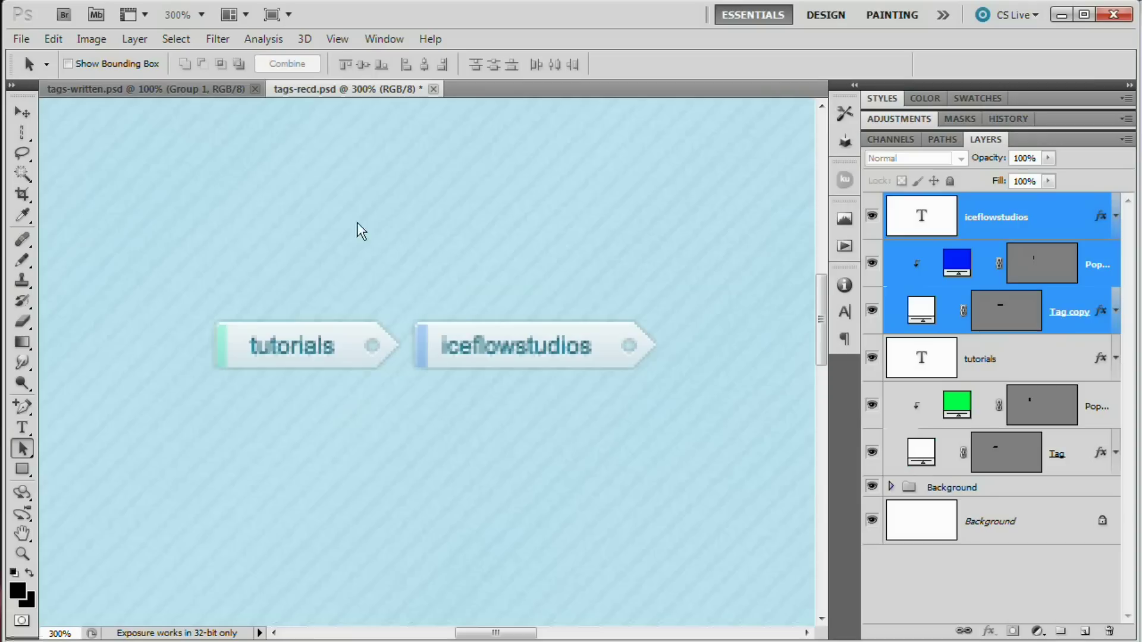
left_click(21, 113)
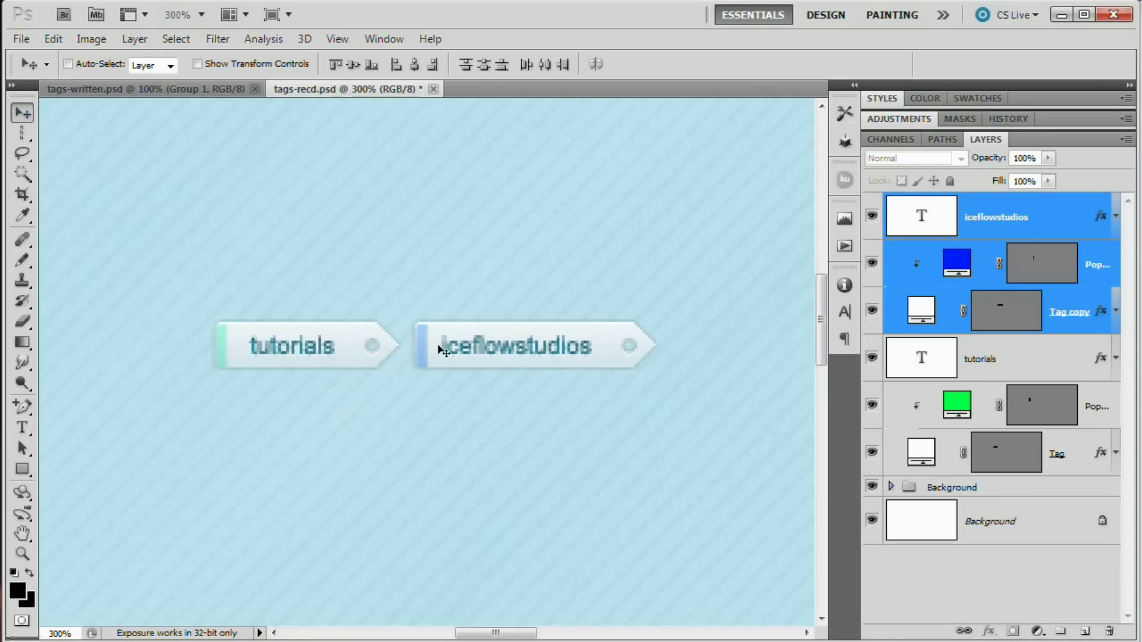
left_click_drag(483, 347, 474, 348)
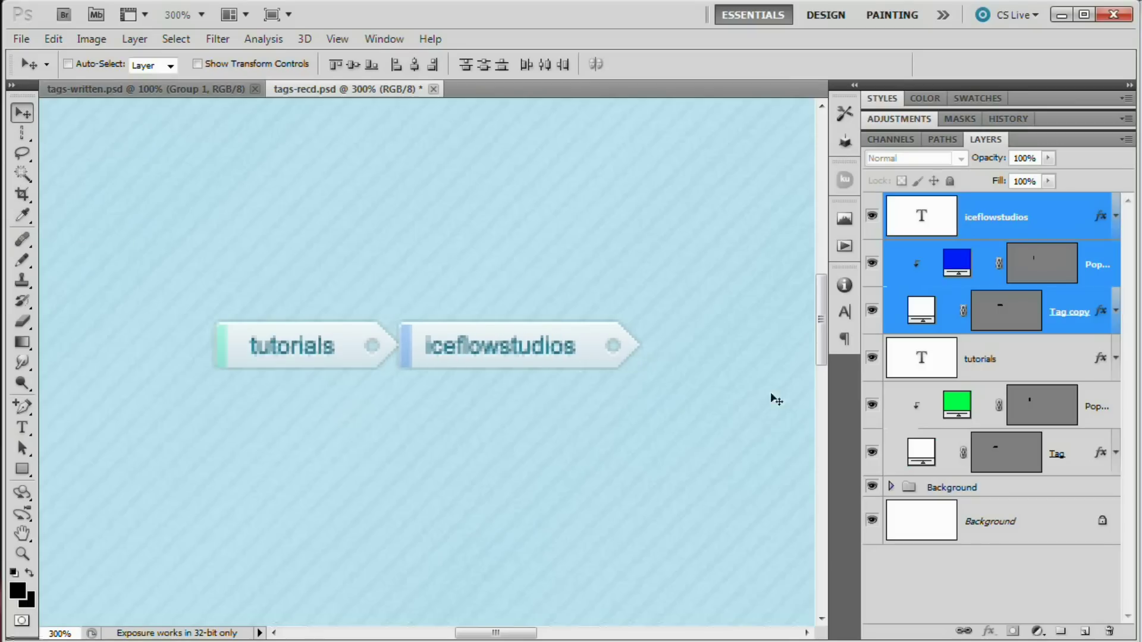
key("shift+Right")
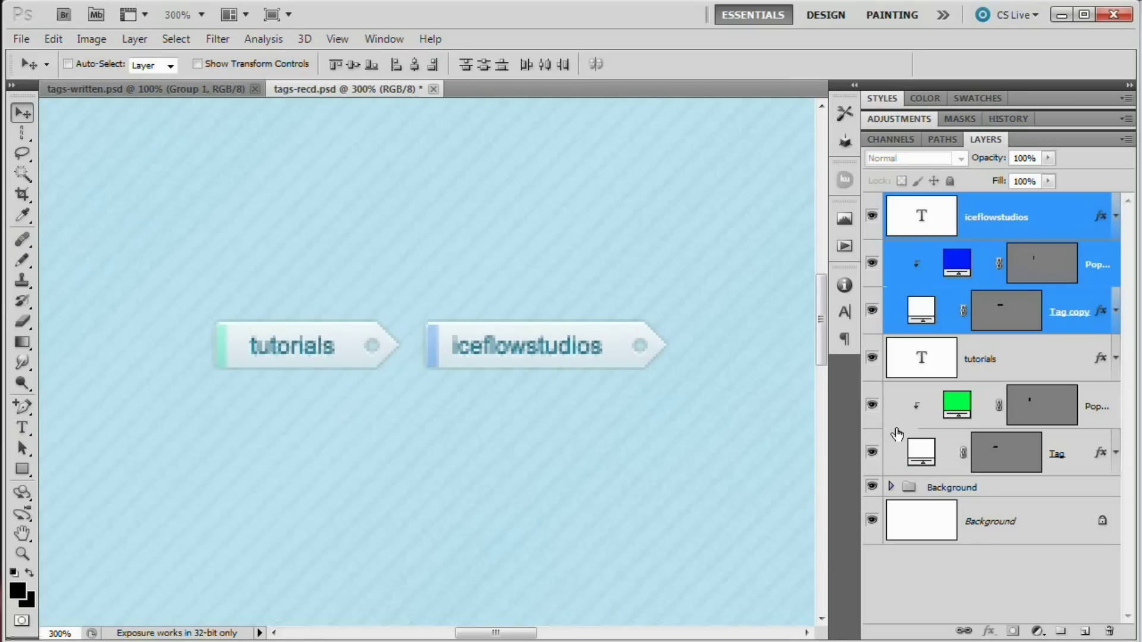
key("shift+Right")
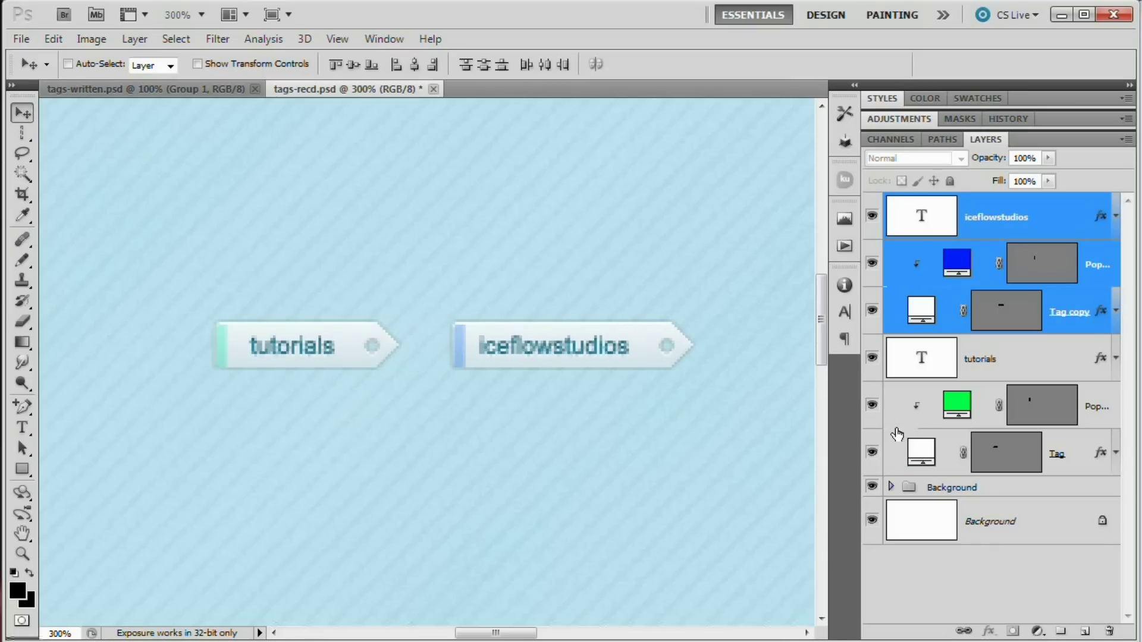
key("ctrl+1")
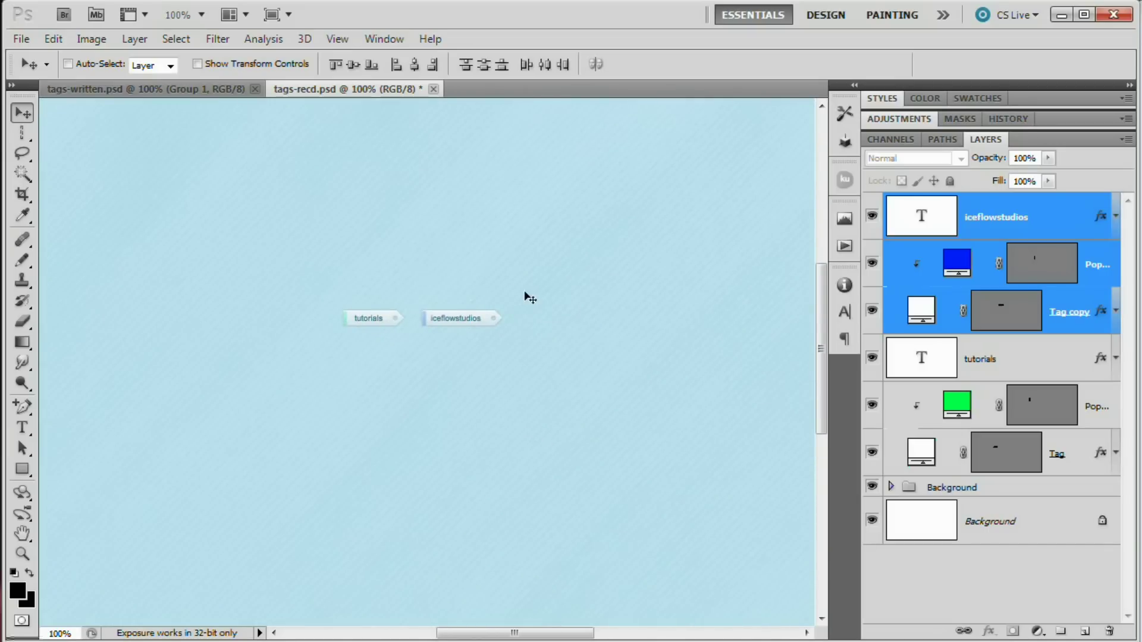